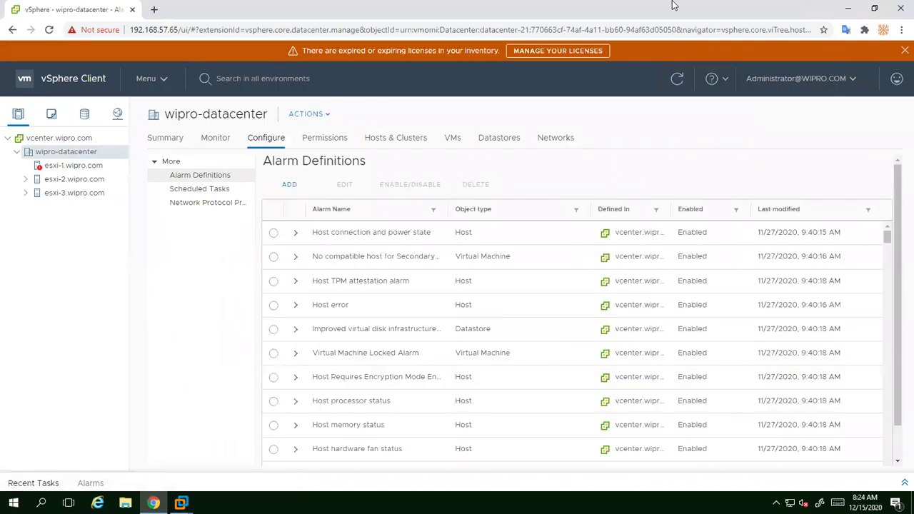
# - Refresh the inventory data and view the summary of host esxi-1.wipro.com
pyautogui.click(677, 80)
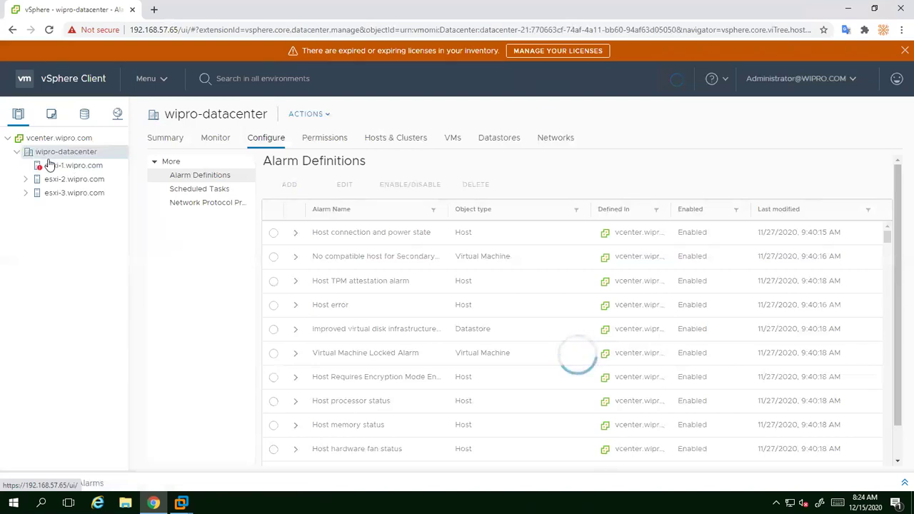
pyautogui.click(48, 165)
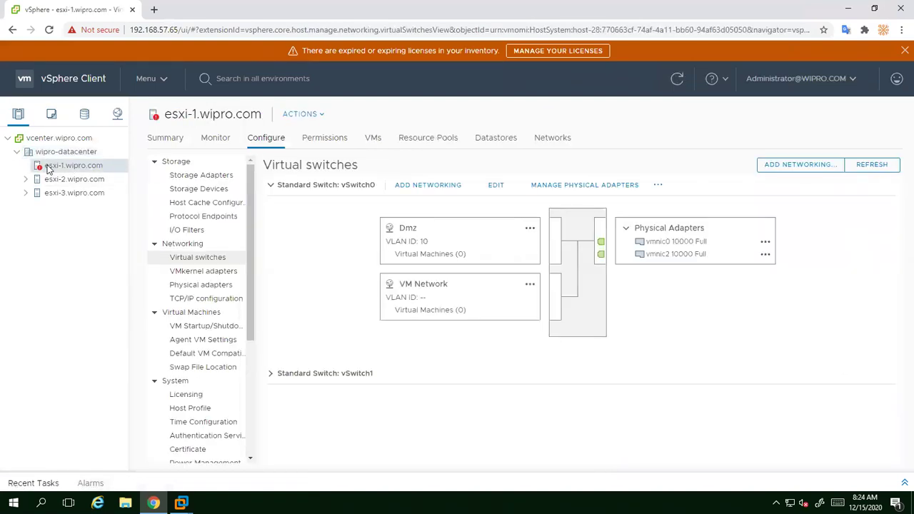
pyautogui.click(164, 140)
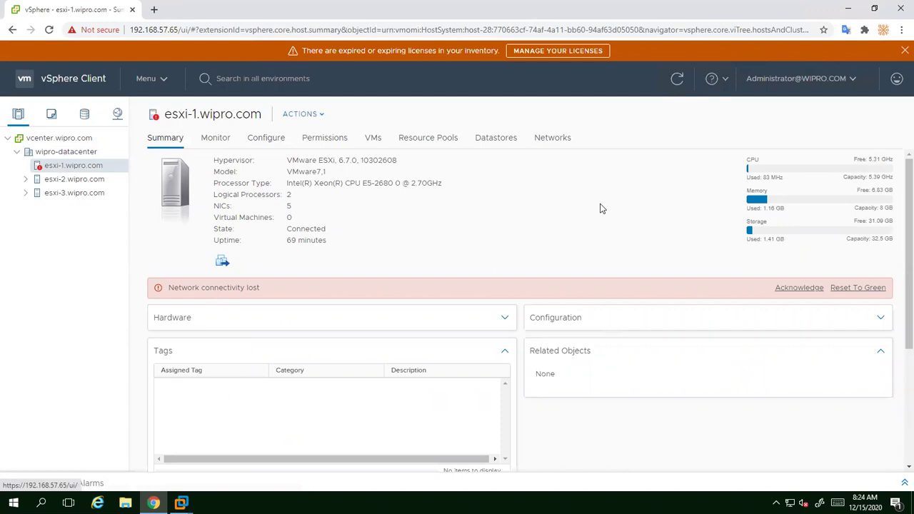
# - Switch to VMware Workstation and check the network adapter connections in the Esxi-1 virtual machine's settings
pyautogui.click(182, 502)
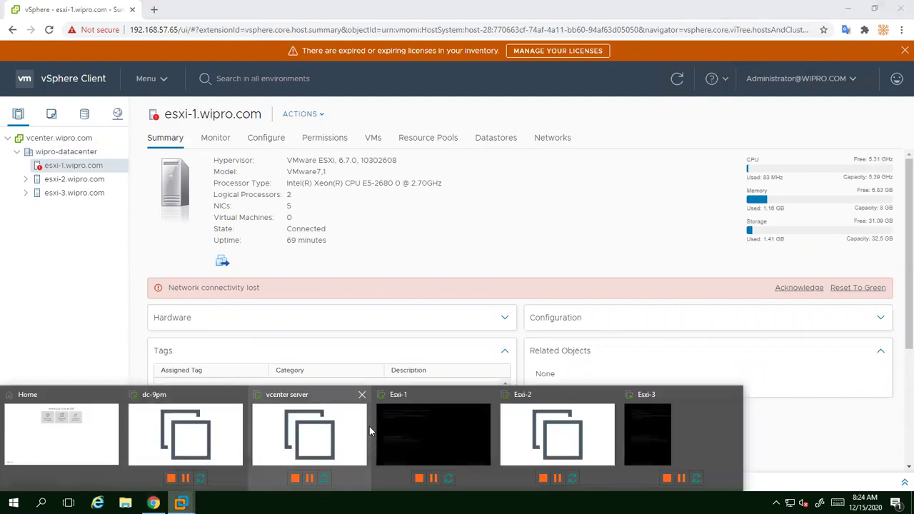
pyautogui.click(427, 431)
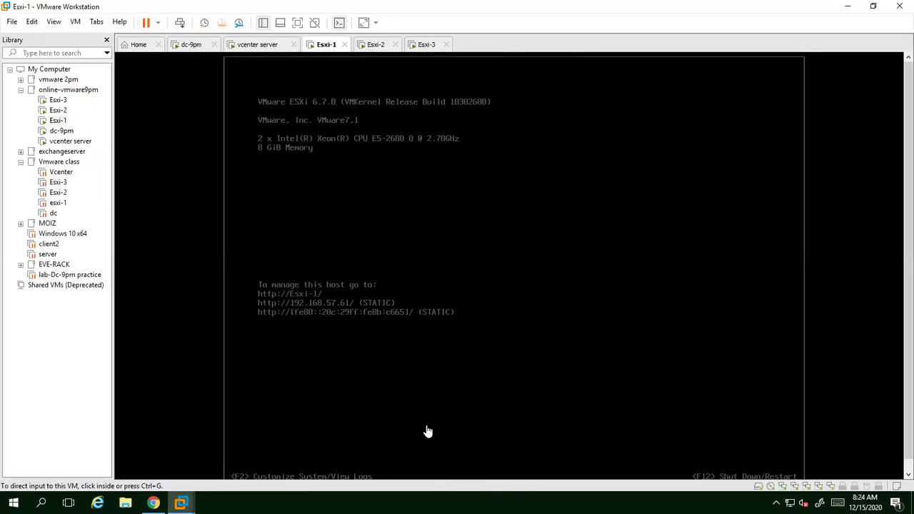
pyautogui.rightClick(327, 46)
pyautogui.click(351, 195)
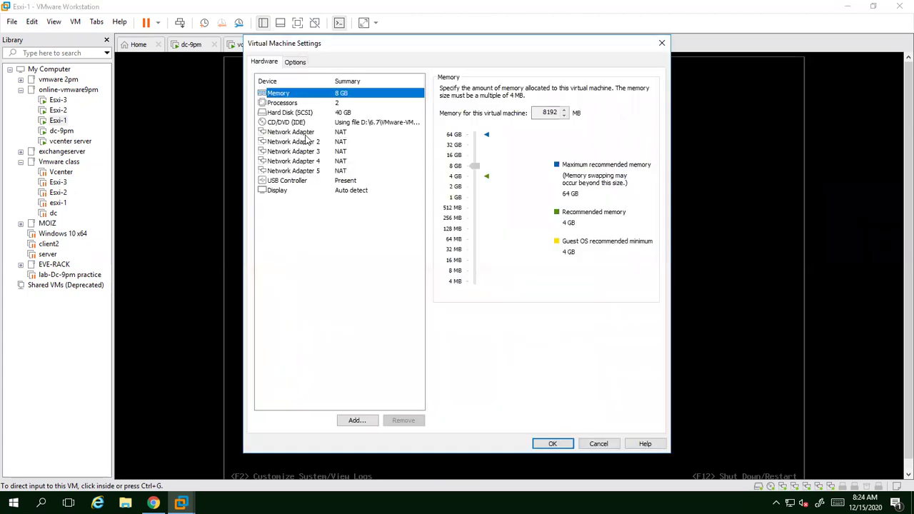
pyautogui.click(305, 133)
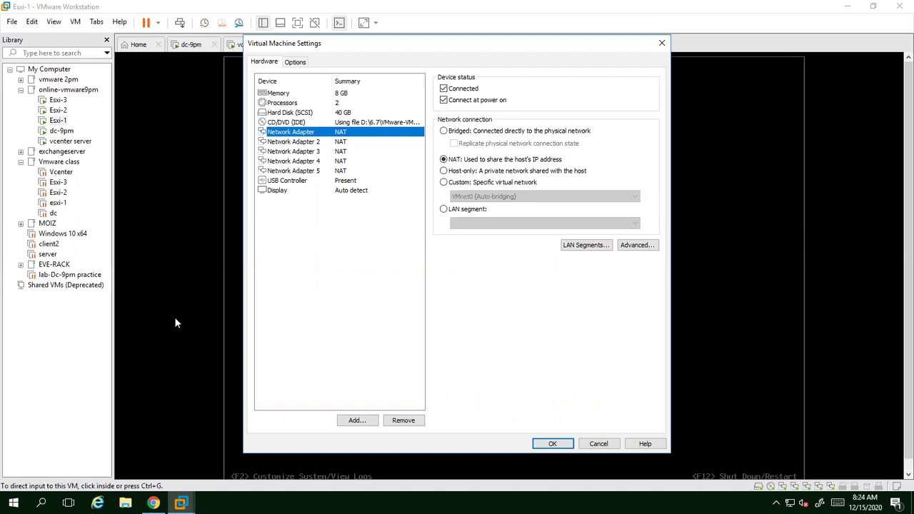
pyautogui.click(551, 444)
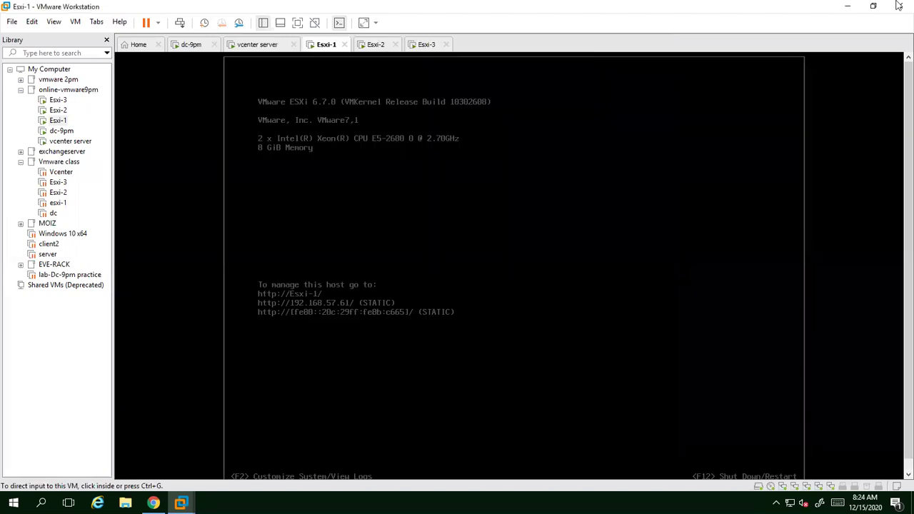
# - Return to the vSphere Client and look through hosts esxi-2.wipro.com and esxi-3.wipro.com, ending on wipro-datacenter
pyautogui.click(847, 7)
pyautogui.click(61, 180)
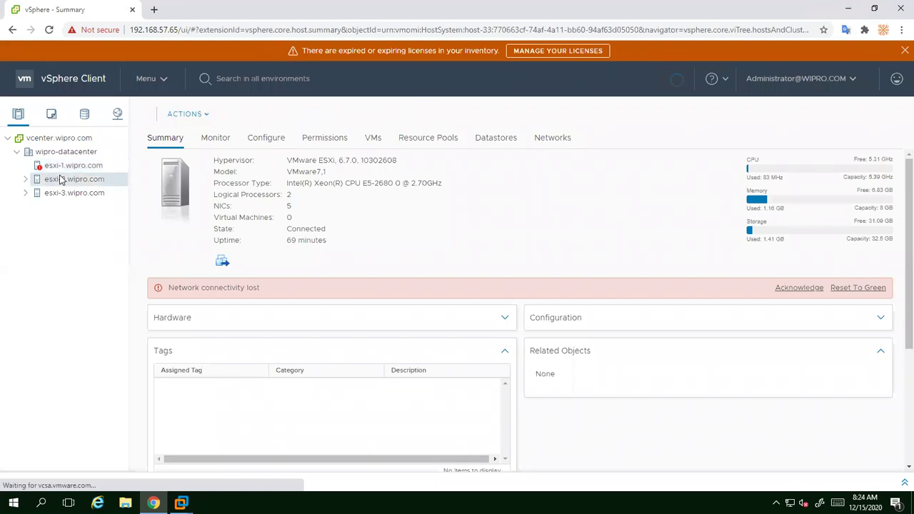
pyautogui.click(58, 196)
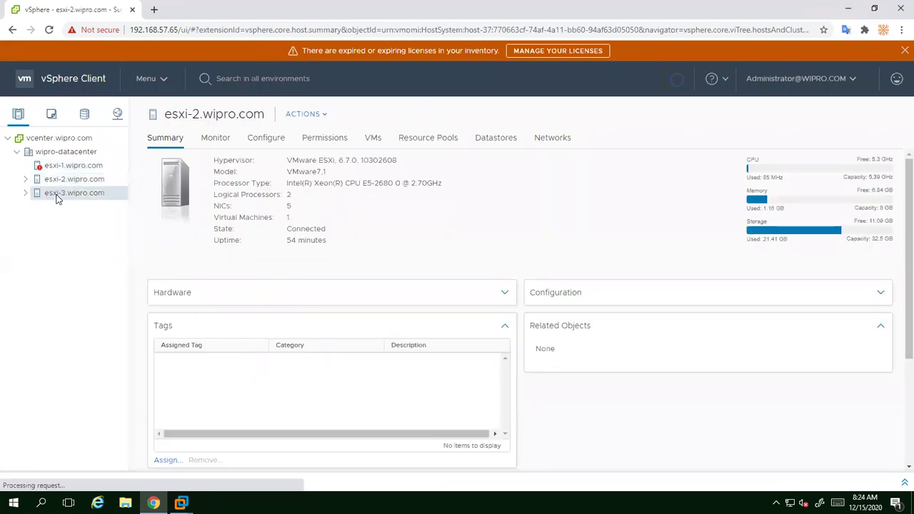
pyautogui.click(63, 151)
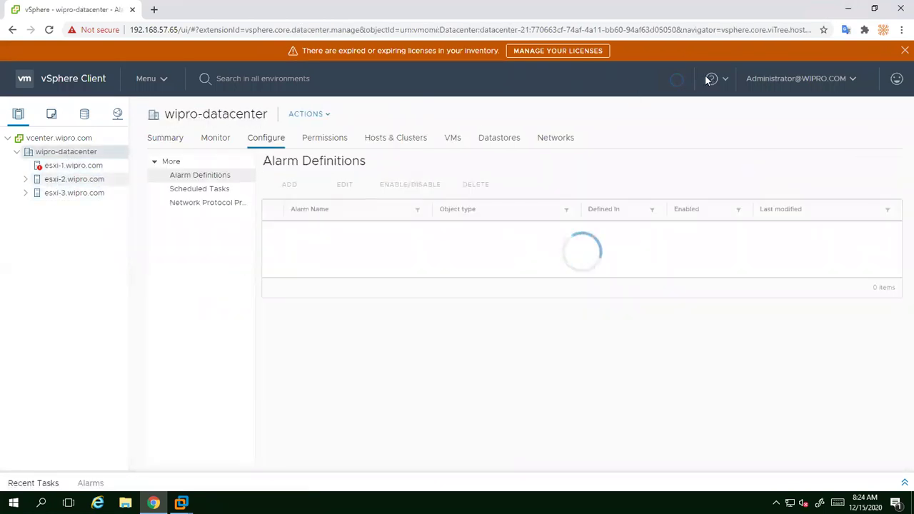
# - Log out of the vSphere Client and log back in with the wipro.com administrator account, entering the account password
pyautogui.click(851, 84)
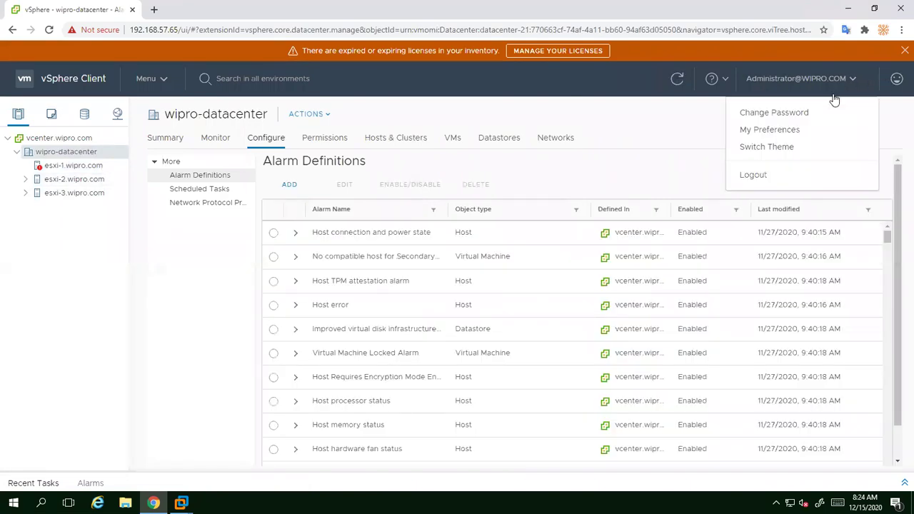
pyautogui.click(746, 161)
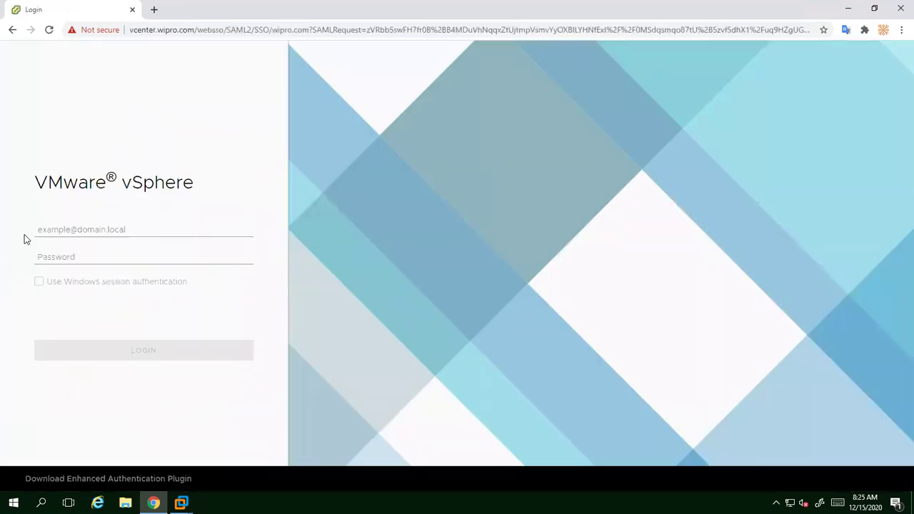
pyautogui.click(64, 230)
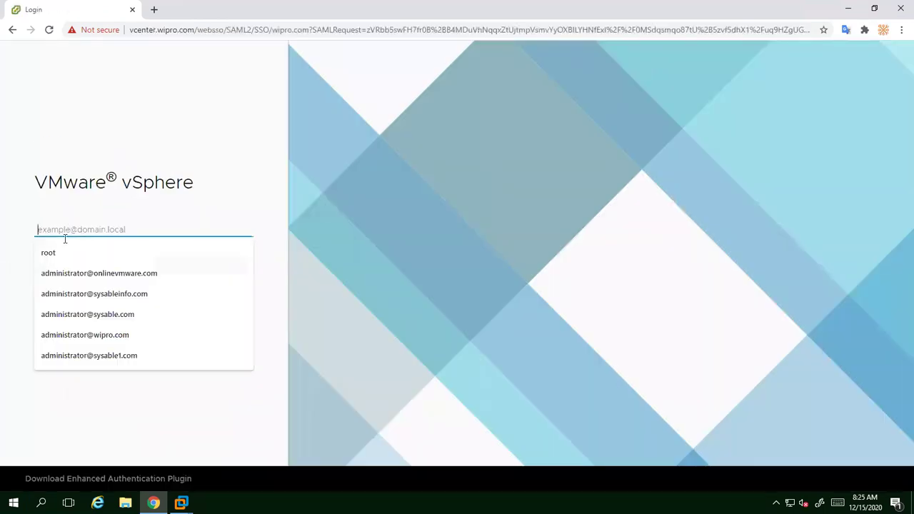
pyautogui.click(97, 333)
pyautogui.click(95, 252)
pyautogui.write('••••••••')
pyautogui.press('Return')
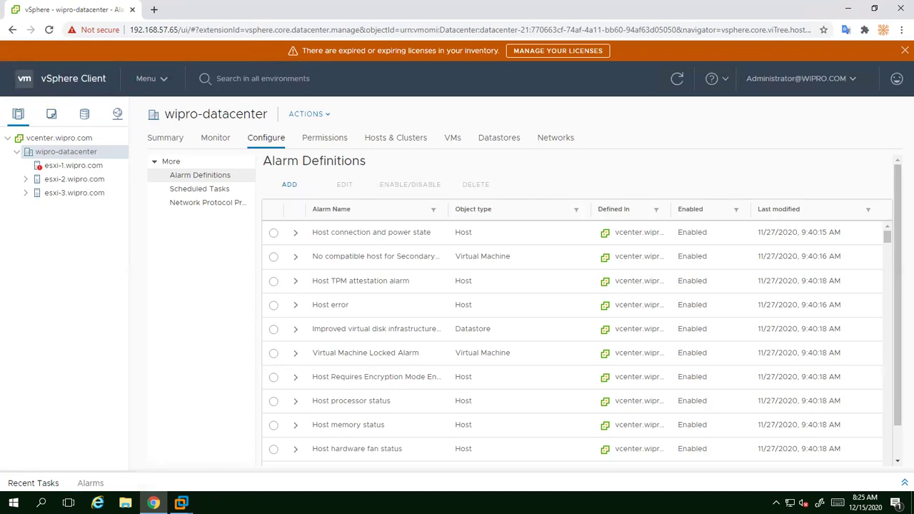
# - Reset the network connectivity alarm on host esxi-1.wipro.com to green
pyautogui.click(91, 168)
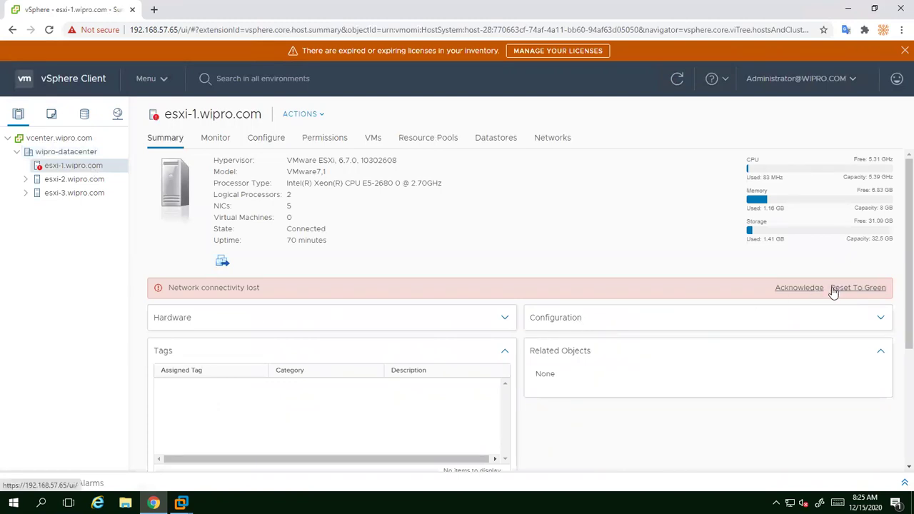
pyautogui.click(857, 288)
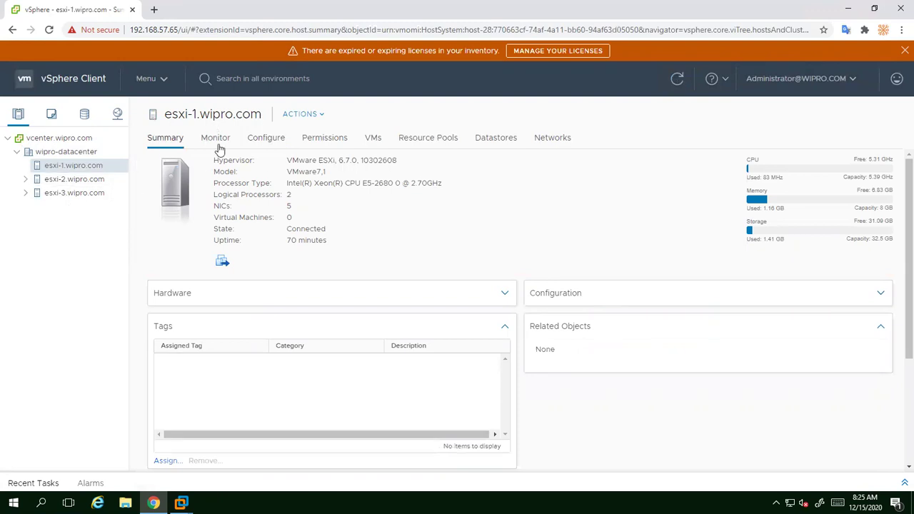
# - Examine the virtual switch configuration of esxi-1.wipro.com, expanding vSwitch1 to show its port groups and physical adapters
pyautogui.click(277, 143)
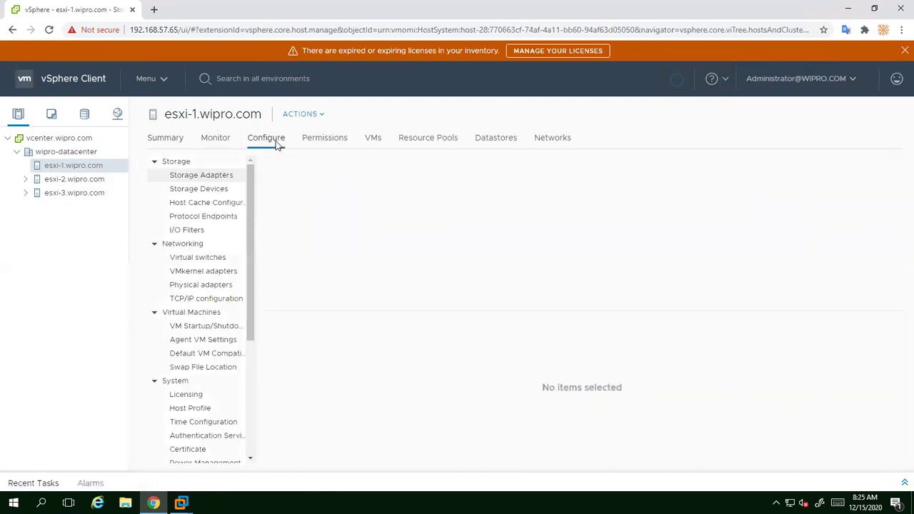
pyautogui.click(197, 258)
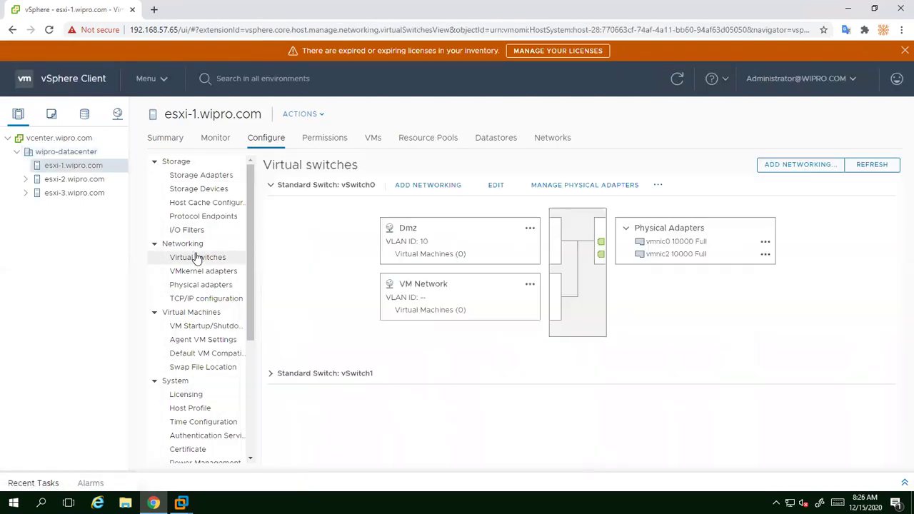
pyautogui.click(328, 374)
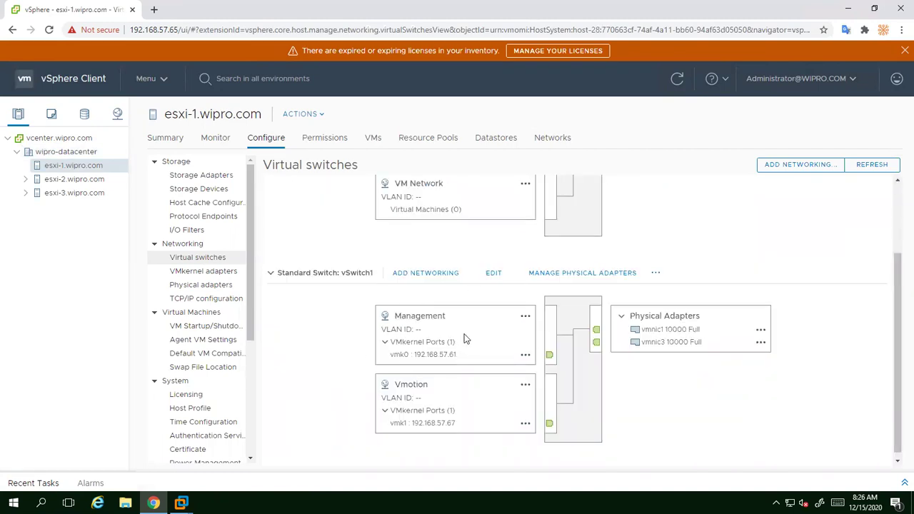
pyautogui.scroll(3, 464, 339)
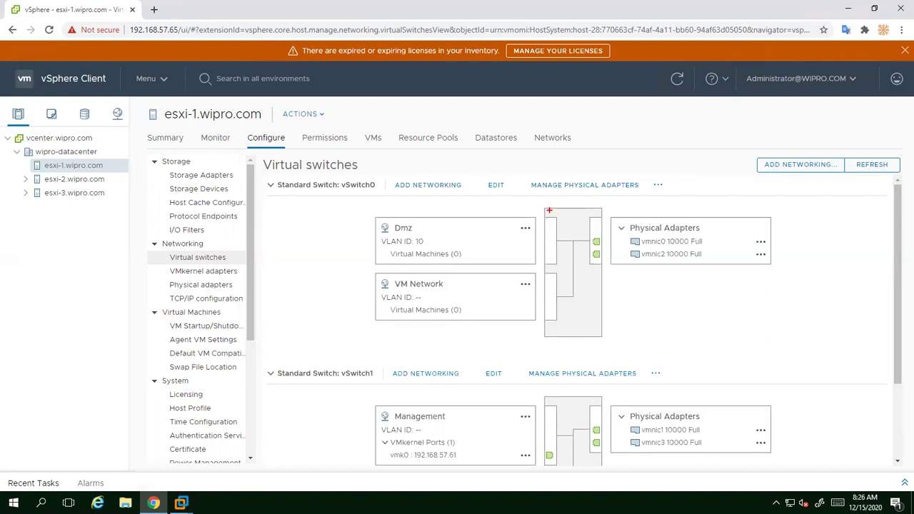
pyautogui.moveTo(548, 208)
pyautogui.mouseDown()
pyautogui.moveTo(585, 273)
pyautogui.moveTo(600, 334)
pyautogui.mouseUp()
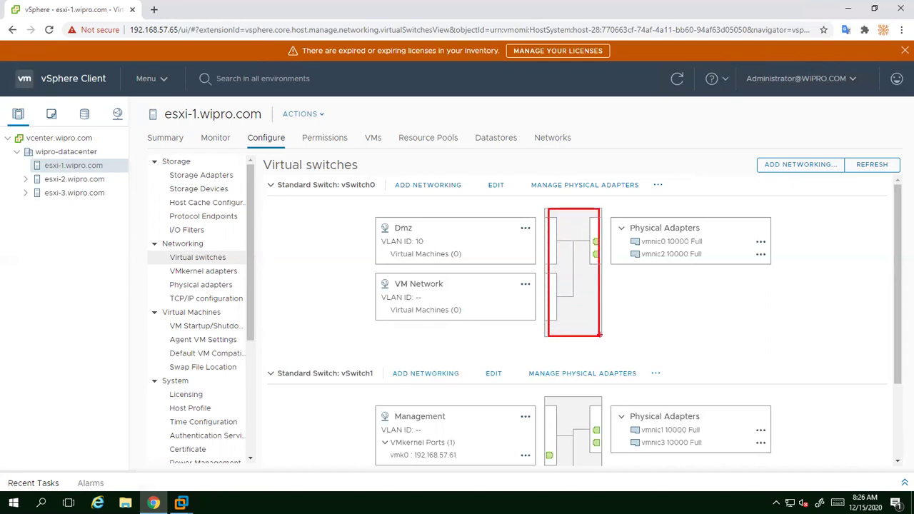
pyautogui.moveTo(516, 205)
pyautogui.mouseDown()
pyautogui.moveTo(464, 204)
pyautogui.moveTo(349, 286)
pyautogui.moveTo(457, 336)
pyautogui.moveTo(544, 303)
pyautogui.moveTo(556, 223)
pyautogui.moveTo(503, 201)
pyautogui.mouseUp()
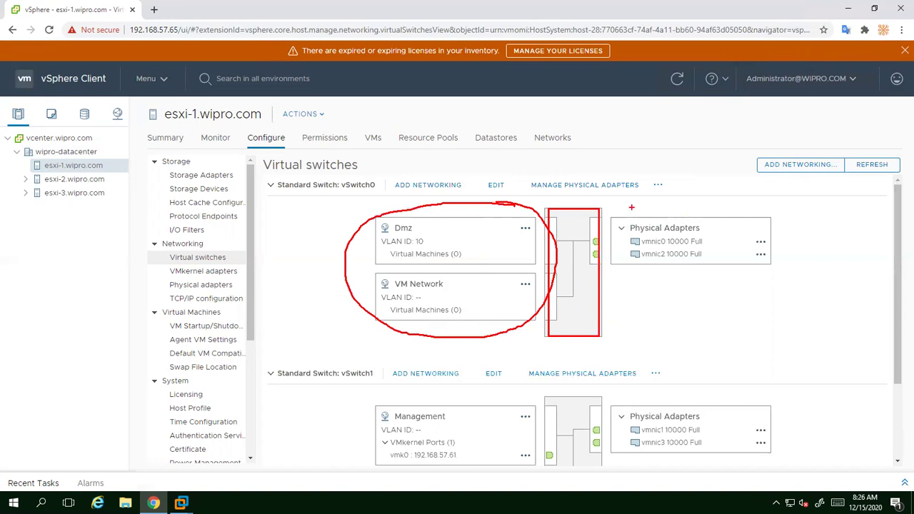
pyautogui.moveTo(635, 201)
pyautogui.mouseDown()
pyautogui.moveTo(809, 258)
pyautogui.moveTo(620, 287)
pyautogui.moveTo(611, 214)
pyautogui.moveTo(641, 193)
pyautogui.mouseUp()
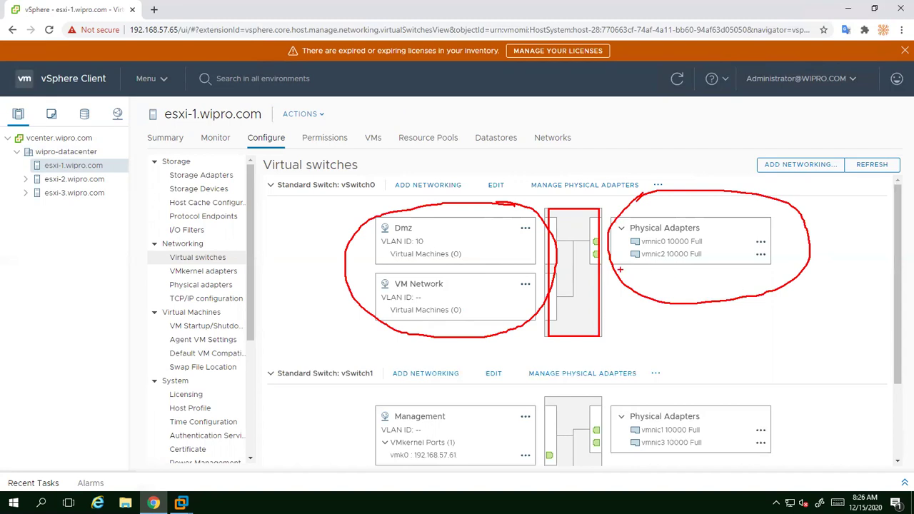
pyautogui.moveTo(590, 241)
pyautogui.mouseDown()
pyautogui.moveTo(589, 257)
pyautogui.moveTo(611, 238)
pyautogui.moveTo(584, 231)
pyautogui.moveTo(717, 271)
pyautogui.moveTo(713, 246)
pyautogui.moveTo(766, 336)
pyautogui.moveTo(732, 244)
pyautogui.mouseUp()
pyautogui.moveTo(754, 273); pyautogui.dragTo(834, 269)
pyautogui.moveTo(780, 302); pyautogui.dragTo(814, 300)
pyautogui.moveTo(771, 323)
pyautogui.mouseDown()
pyautogui.moveTo(814, 321)
pyautogui.moveTo(825, 344)
pyautogui.mouseUp()
pyautogui.moveTo(794, 372); pyautogui.dragTo(841, 370)
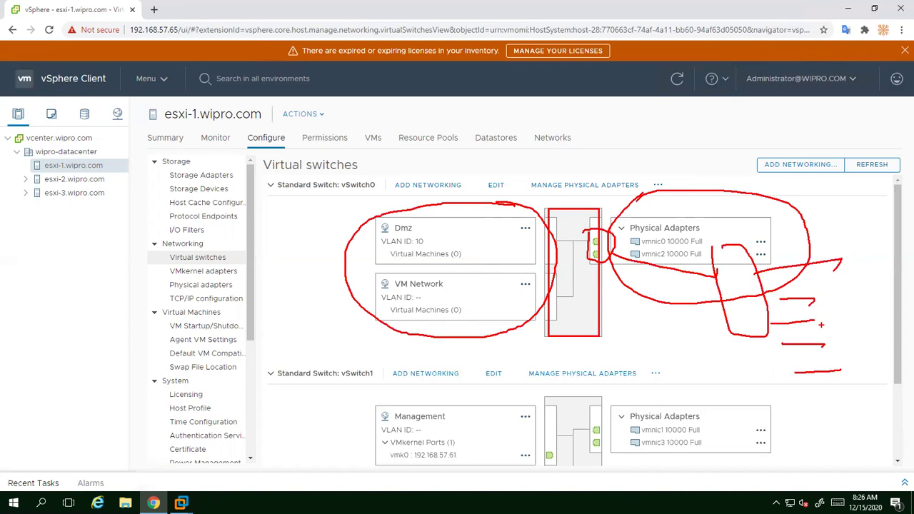
pyautogui.moveTo(854, 337)
pyautogui.mouseDown()
pyautogui.moveTo(851, 361)
pyautogui.moveTo(890, 335)
pyautogui.moveTo(857, 334)
pyautogui.mouseUp()
pyautogui.moveTo(861, 368); pyautogui.dragTo(876, 383)
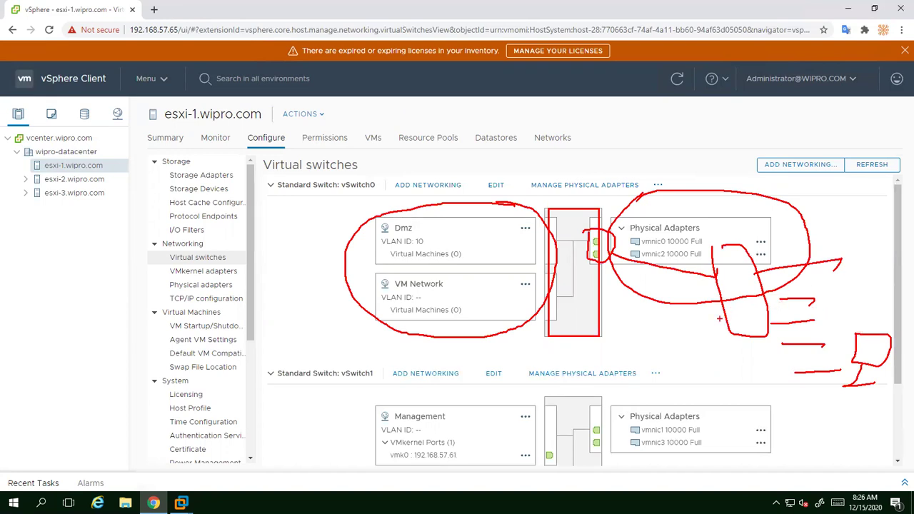
pyautogui.moveTo(720, 311); pyautogui.dragTo(698, 287)
pyautogui.moveTo(673, 272); pyautogui.dragTo(640, 265)
pyautogui.press('Escape')
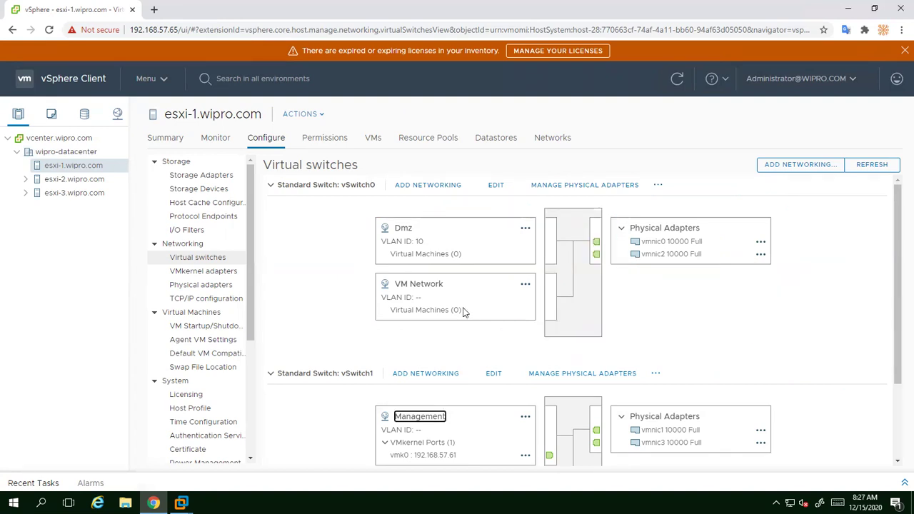
# - Start creating a new virtual machine on host esxi-1.wipro.com, using the option to create one from scratch
pyautogui.rightClick(75, 169)
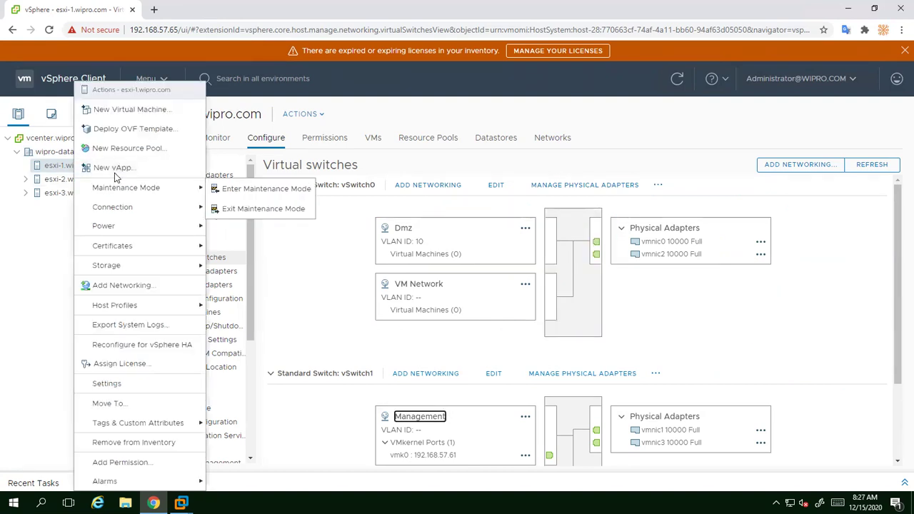
pyautogui.click(116, 110)
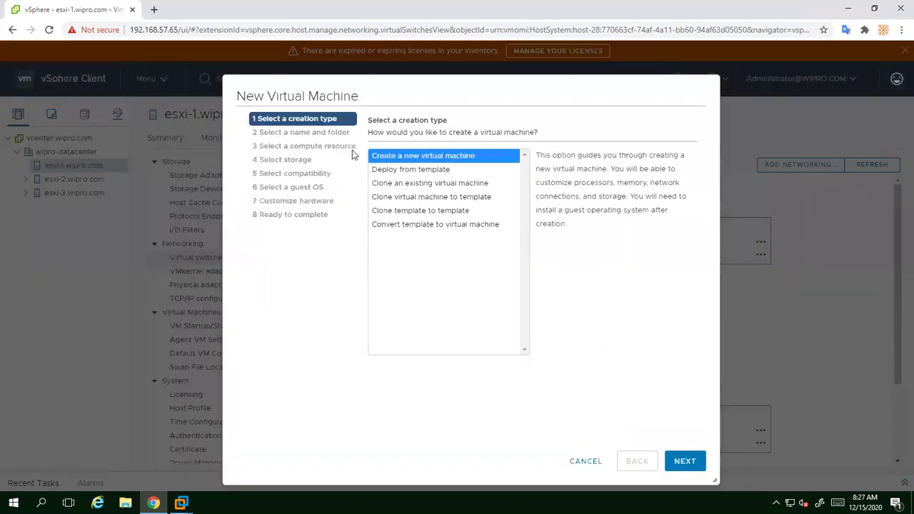
pyautogui.click(684, 462)
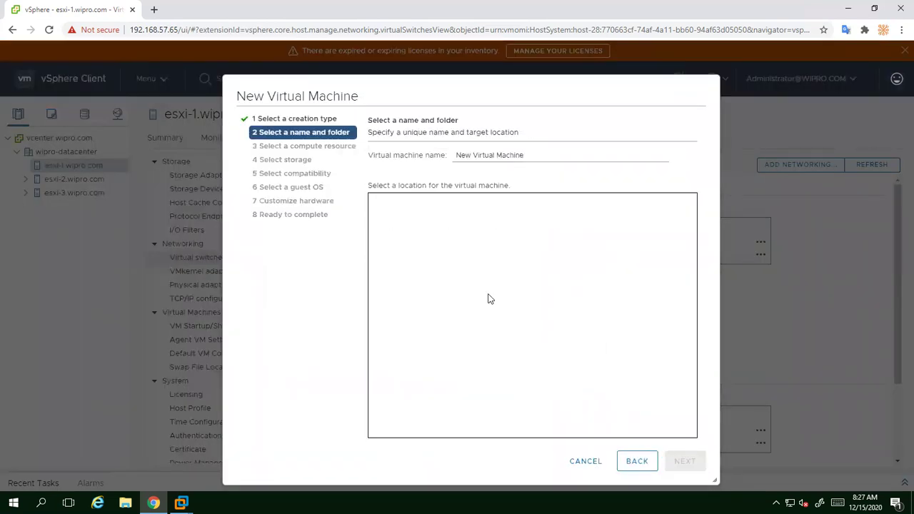
# - Try to name the virtual machine vm1 in wipro-datacenter and continue
pyautogui.press('BackSpace')
pyautogui.press('BackSpace')
pyautogui.press('BackSpace')
pyautogui.press('BackSpace')
pyautogui.press('BackSpace')
pyautogui.press('BackSpace')
pyautogui.press('BackSpace')
pyautogui.press('BackSpace')
pyautogui.press('BackSpace')
pyautogui.press('BackSpace')
pyautogui.press('BackSpace')
pyautogui.press('BackSpace')
pyautogui.press('BackSpace')
pyautogui.press('BackSpace')
pyautogui.press('BackSpace')
pyautogui.press('BackSpace')
pyautogui.press('BackSpace')
pyautogui.press('BackSpace')
pyautogui.press('BackSpace')
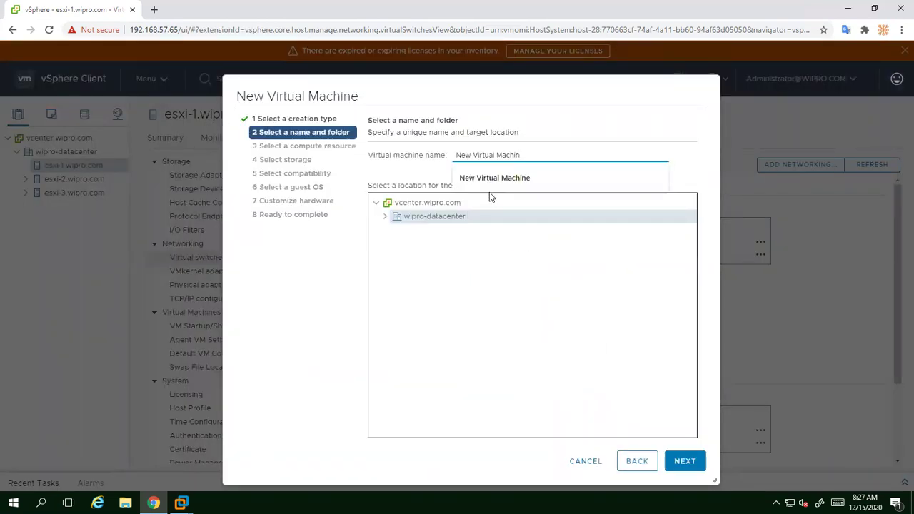
pyautogui.write('vm1')
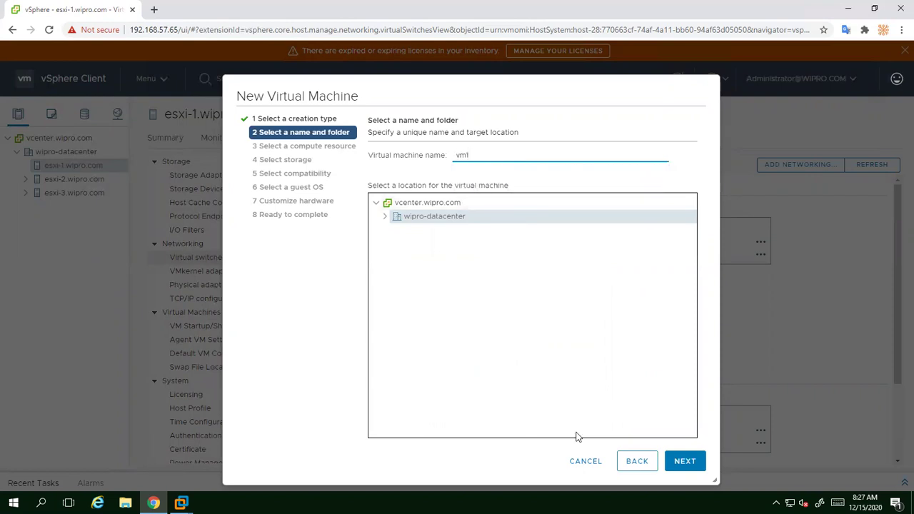
pyautogui.click(684, 460)
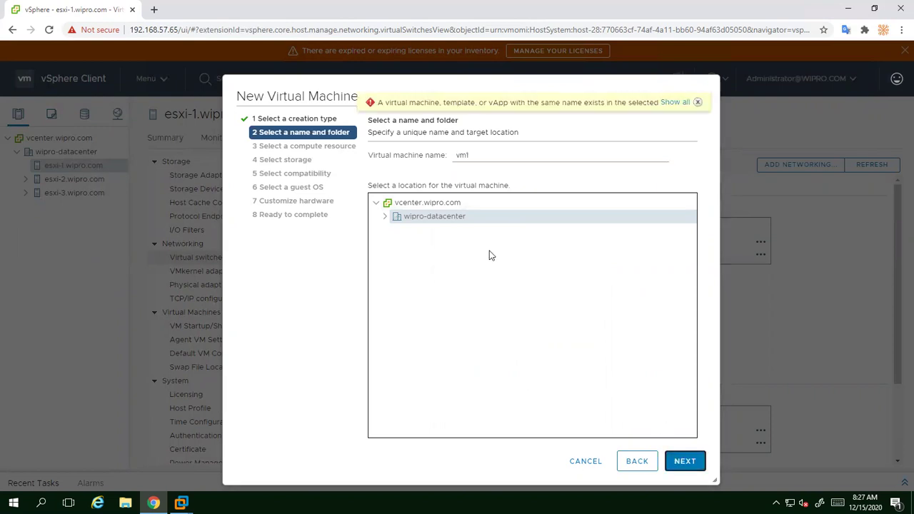
# - Name the virtual machine vm2 in wipro-datacenter and proceed to the compute resource selection
pyautogui.click(472, 153)
pyautogui.press('BackSpace')
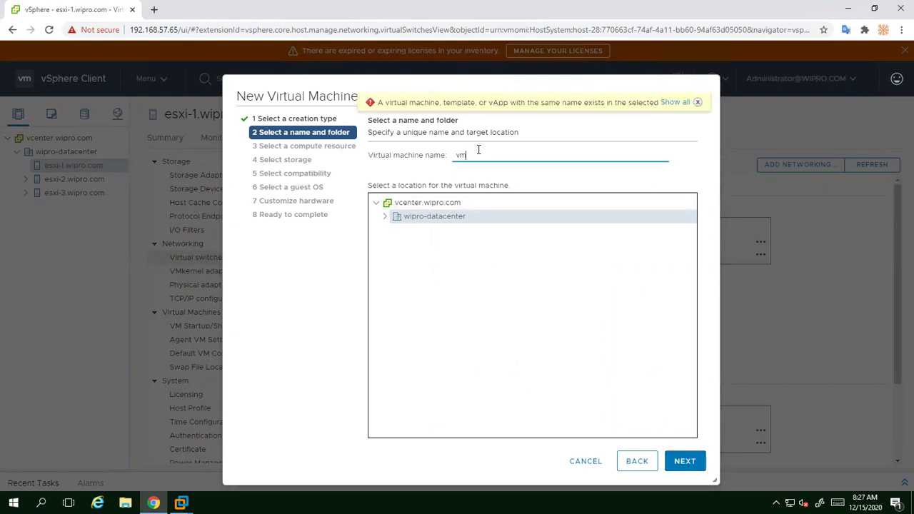
pyautogui.write('2')
pyautogui.click(680, 461)
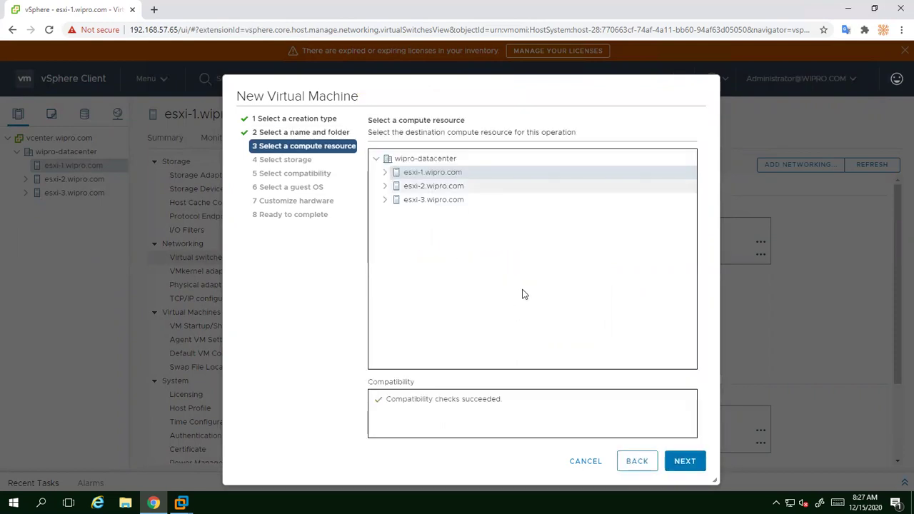
# - Accept esxi-1.wipro.com as compute resource, datastore1 storage, ESXi 6.7 and later compatibility, and Microsoft Windows Server 2012 (64-bit) as guest OS
pyautogui.click(684, 461)
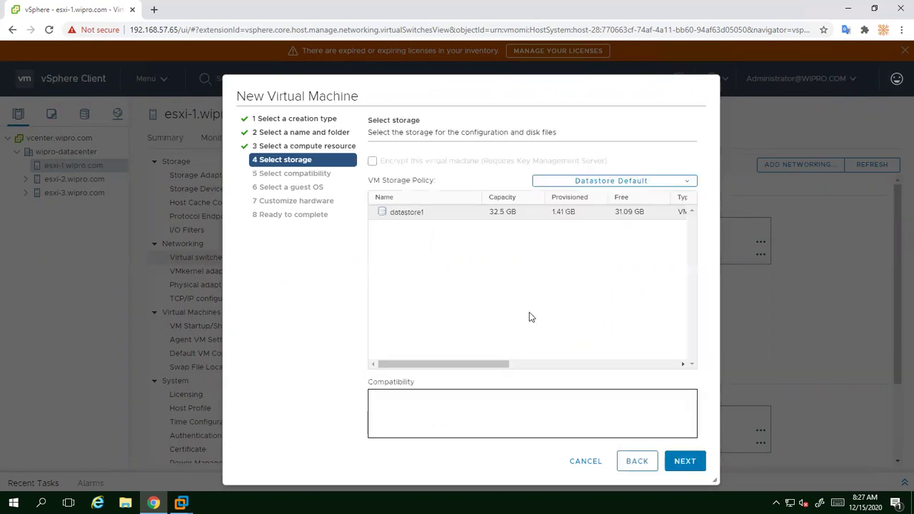
pyautogui.click(686, 460)
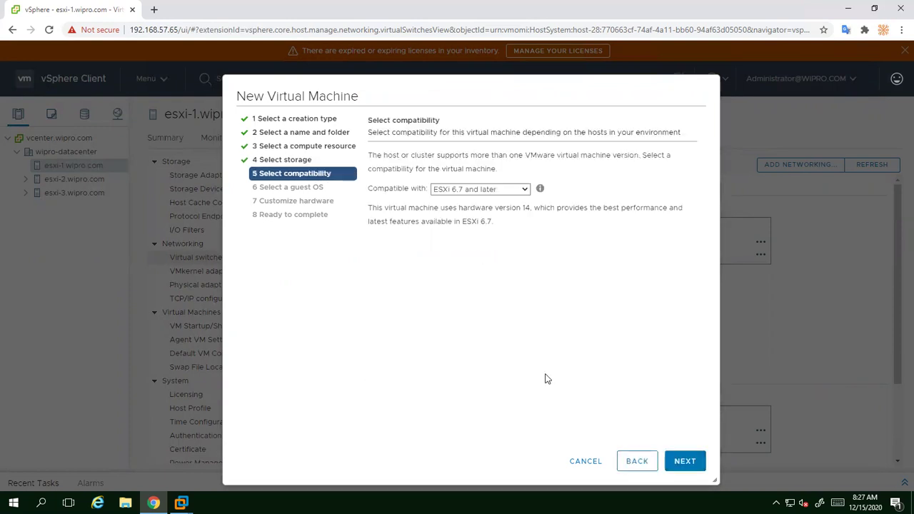
pyautogui.click(684, 461)
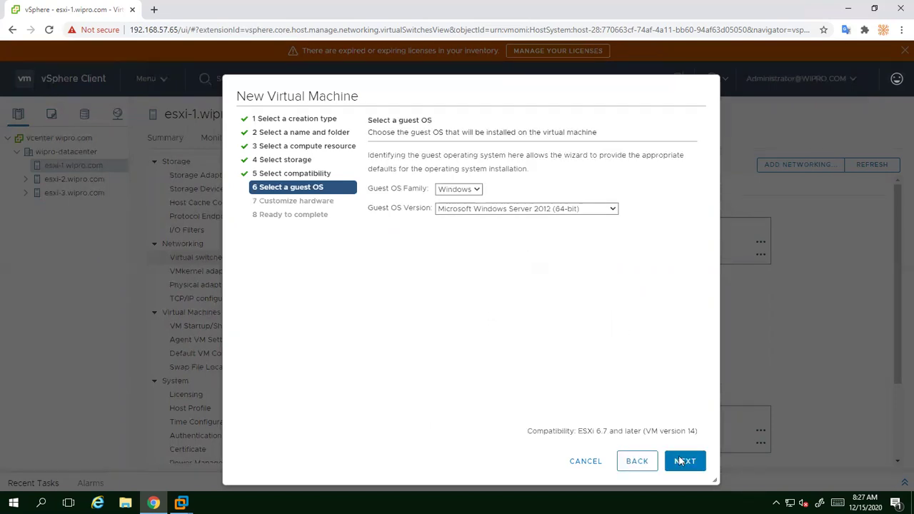
pyautogui.click(684, 462)
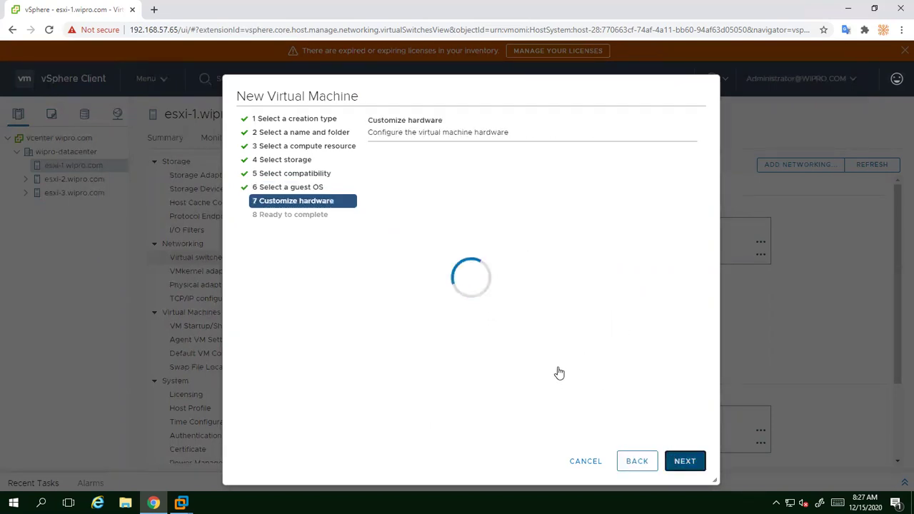
# - Set the new virtual machine's hard disk to 20 GB and memory to 2 GB, and finish creating it
pyautogui.doubleClick(528, 255)
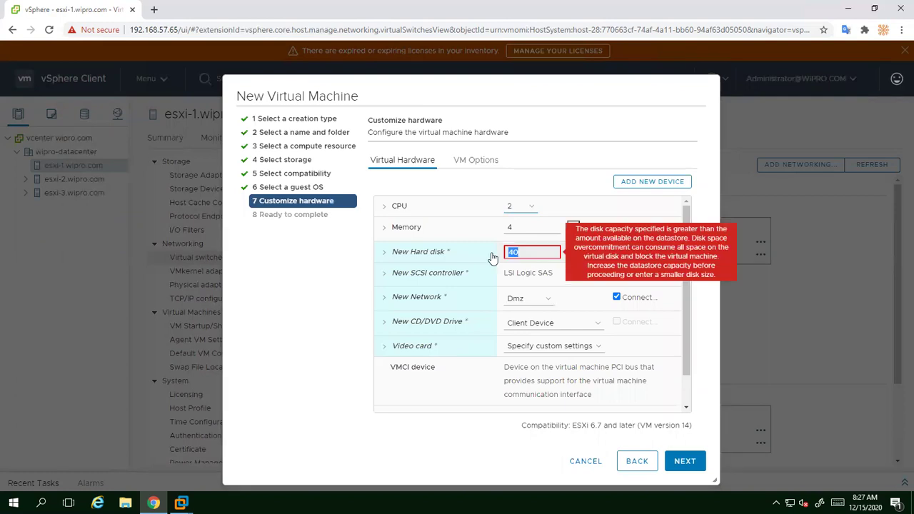
pyautogui.write('20')
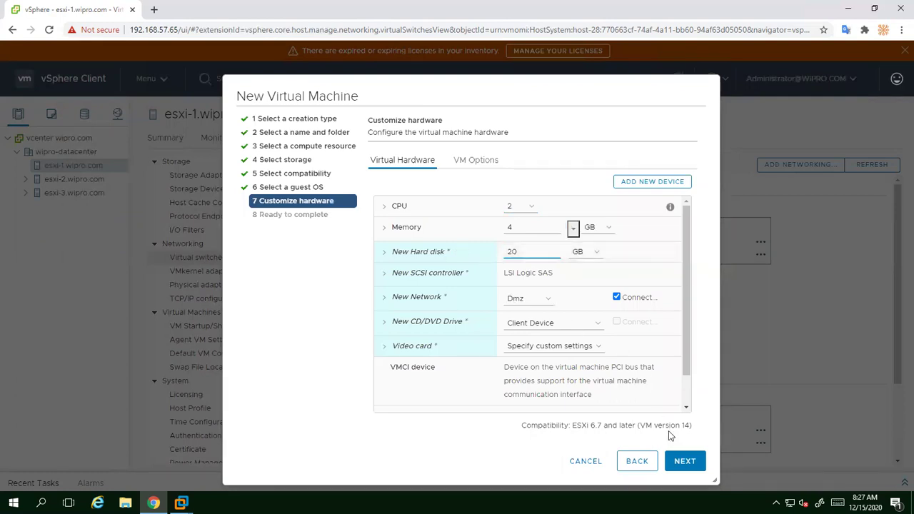
pyautogui.doubleClick(511, 227)
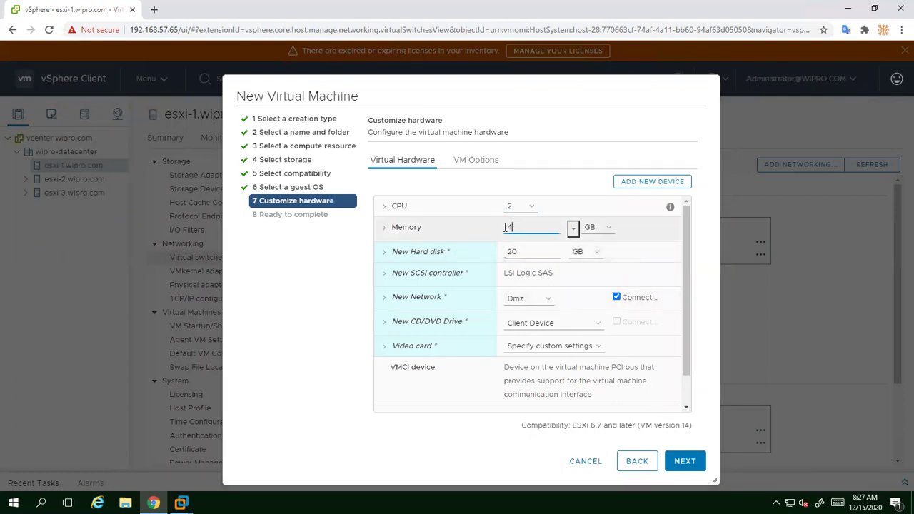
pyautogui.write('2')
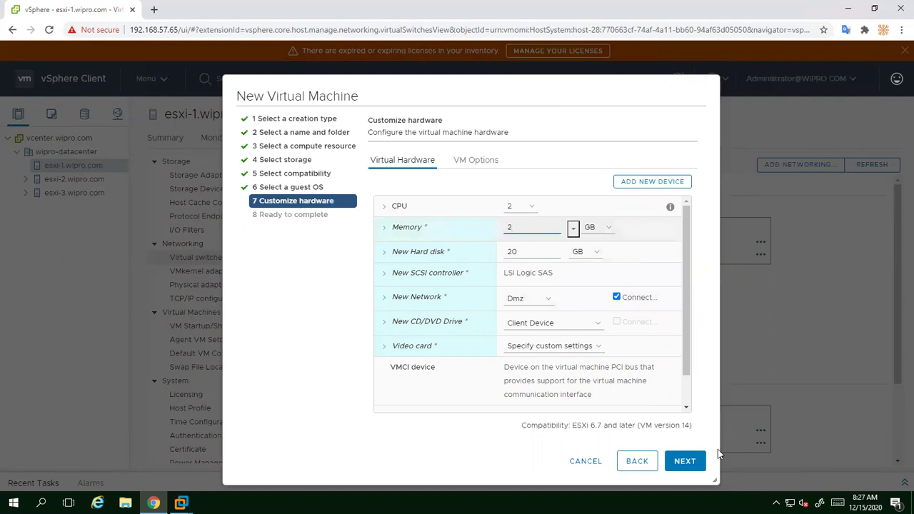
pyautogui.click(685, 461)
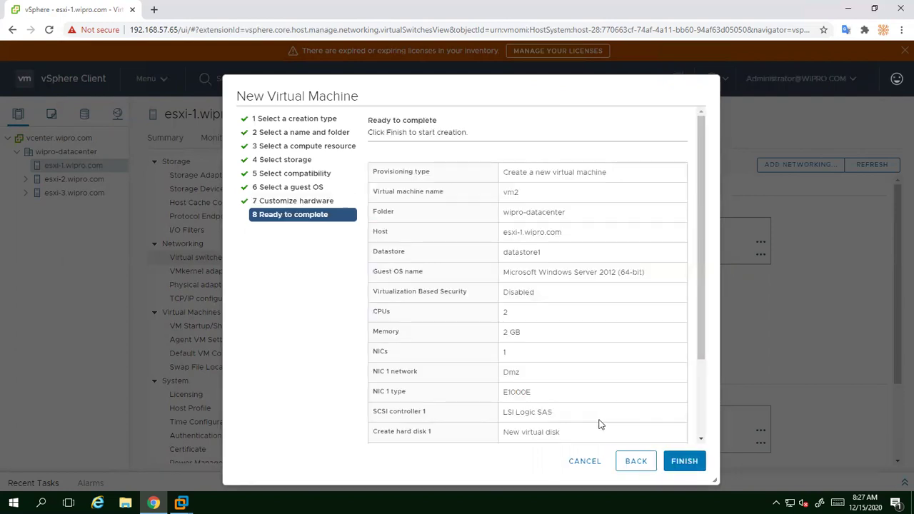
pyautogui.click(682, 461)
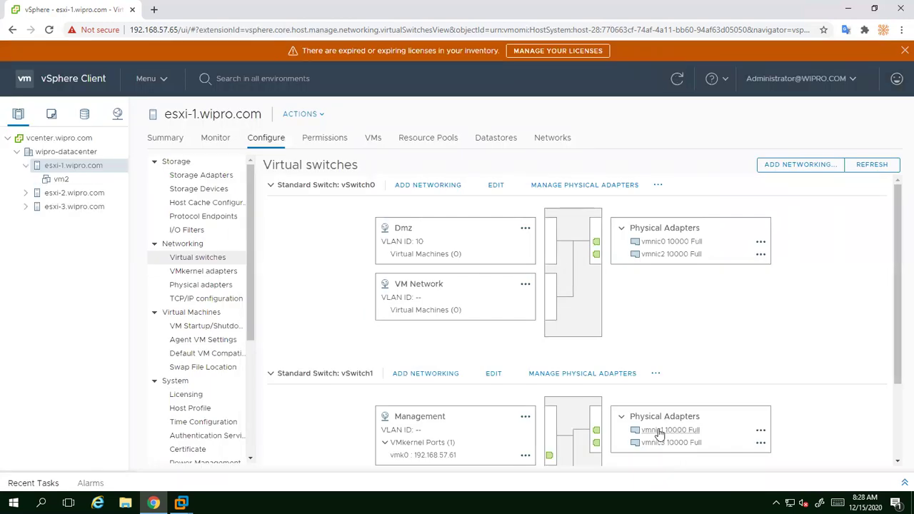
# - Check the virtual switches of esxi-1.wipro.com and expand the virtual machines connected to the Dmz port group
pyautogui.scroll(-2, 639, 426)
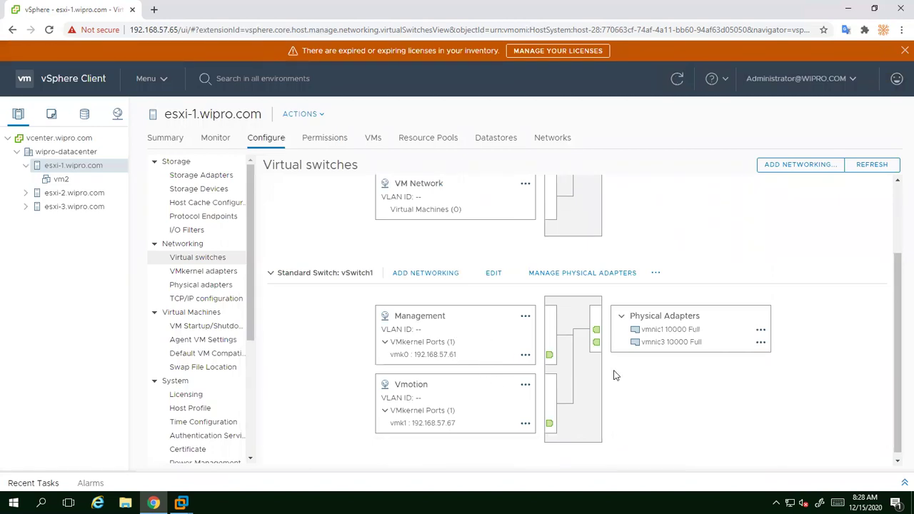
pyautogui.scroll(2, 615, 375)
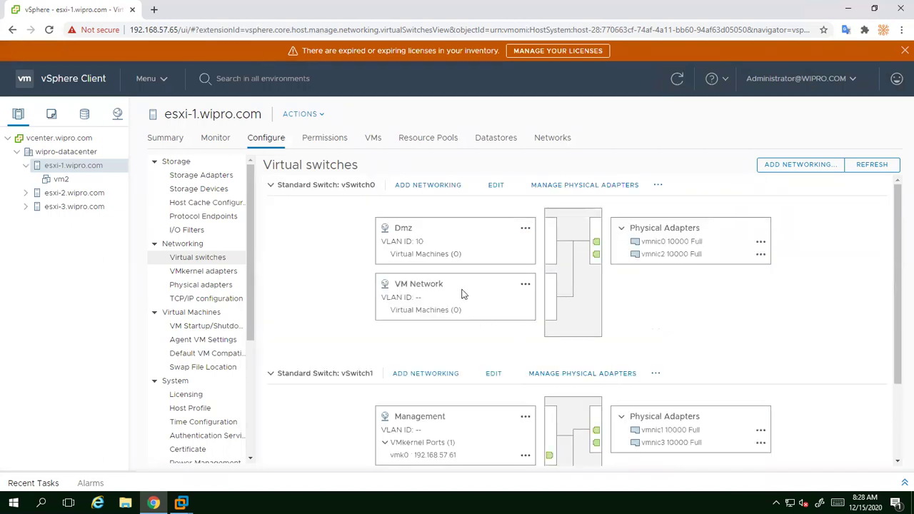
pyautogui.click(61, 180)
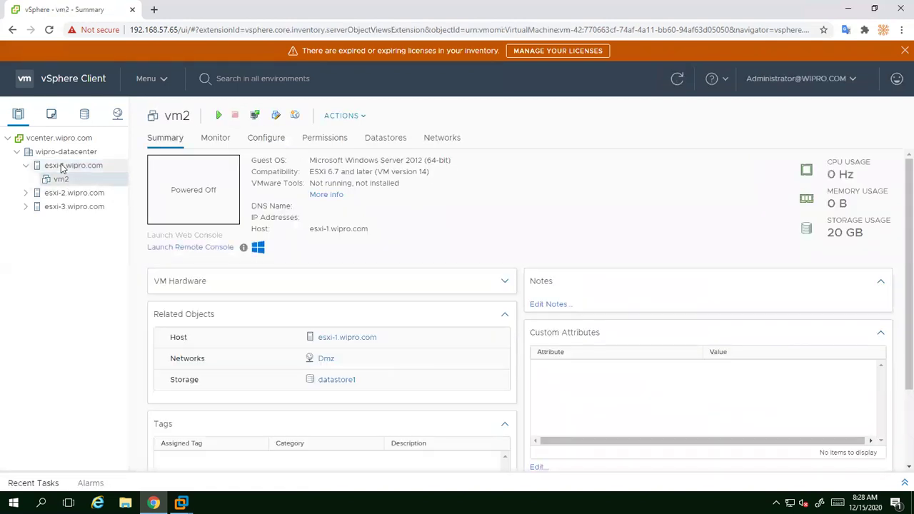
pyautogui.click(61, 167)
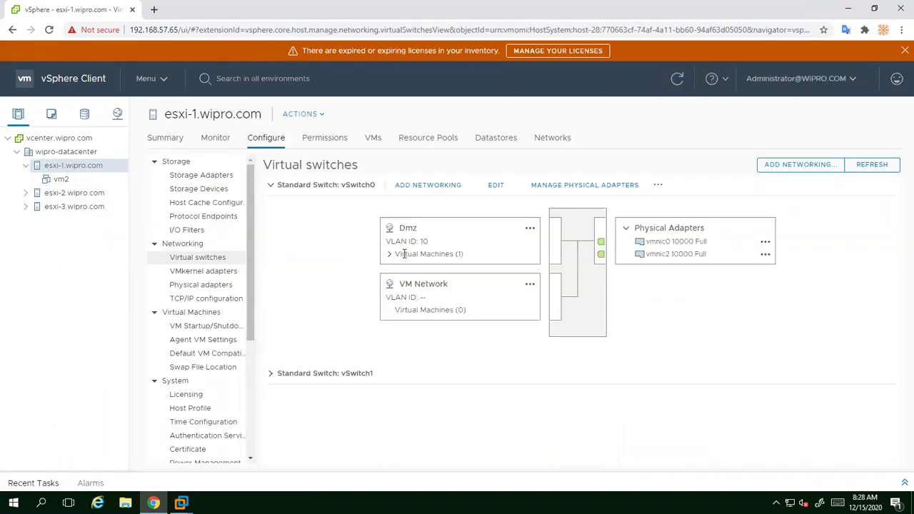
pyautogui.click(389, 257)
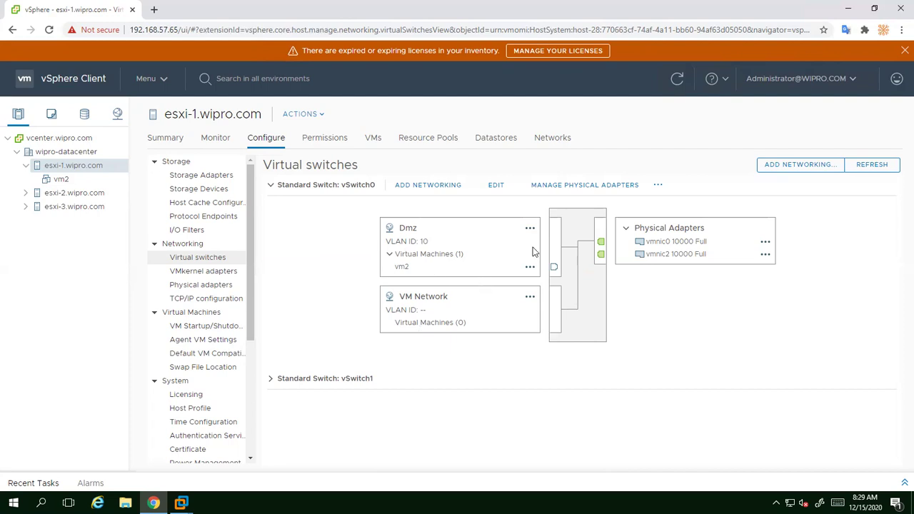
# - Compare the virtual switches of esxi-2.wipro.com with those of esxi-1.wipro.com, expanding the virtual machines connected to esxi-2's VM Network
pyautogui.click(61, 195)
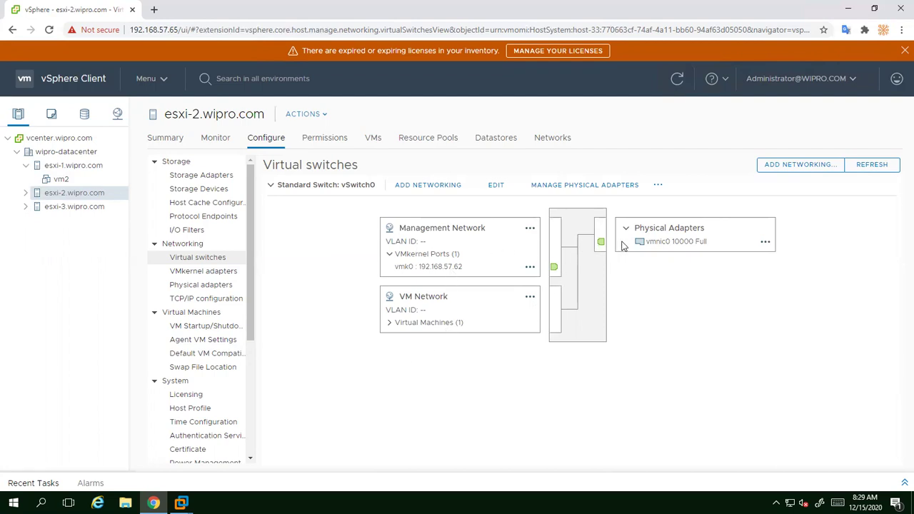
pyautogui.click(389, 323)
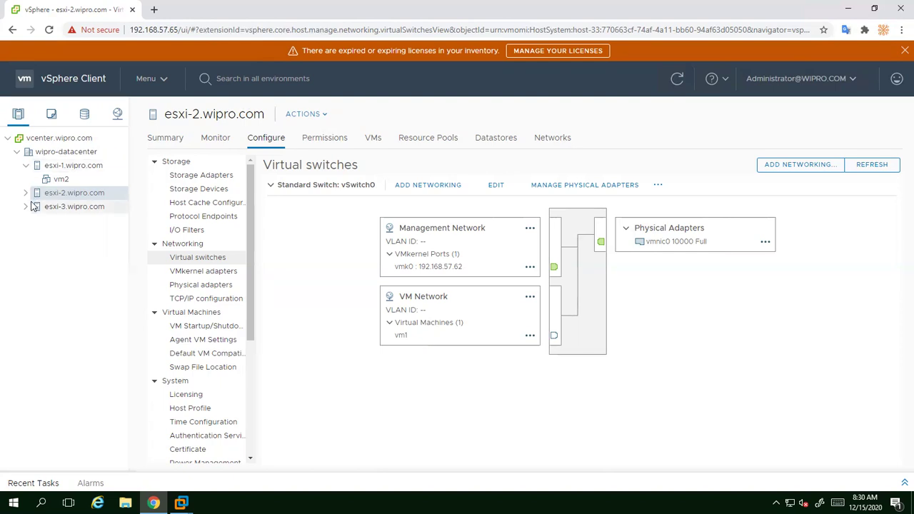
pyautogui.click(61, 179)
pyautogui.click(70, 166)
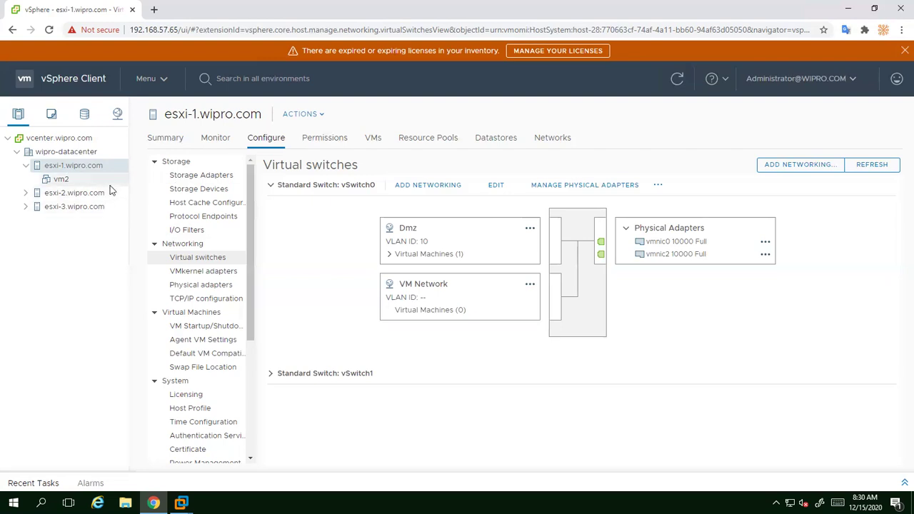
# - Start adding a physical network adapter on esxi-2.wipro.com, targeting a new standard switch with an MTU of 1500 bytes
pyautogui.click(80, 194)
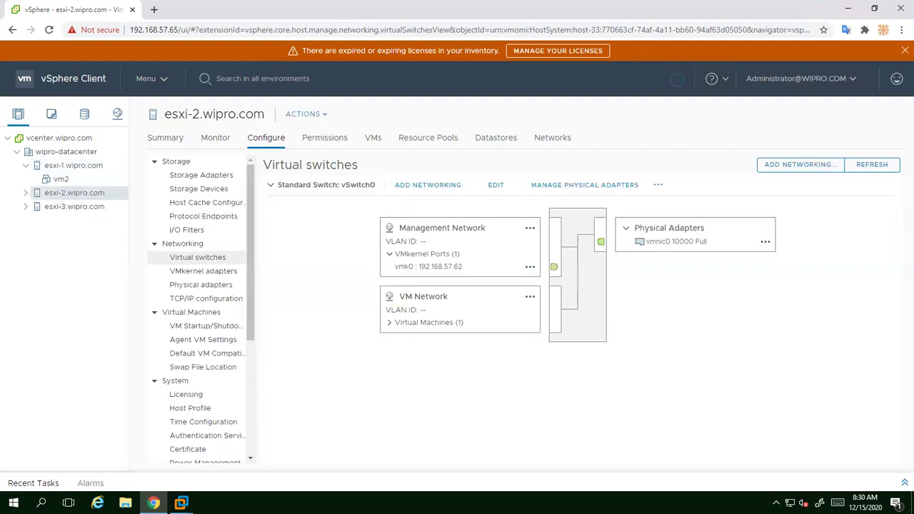
pyautogui.click(412, 185)
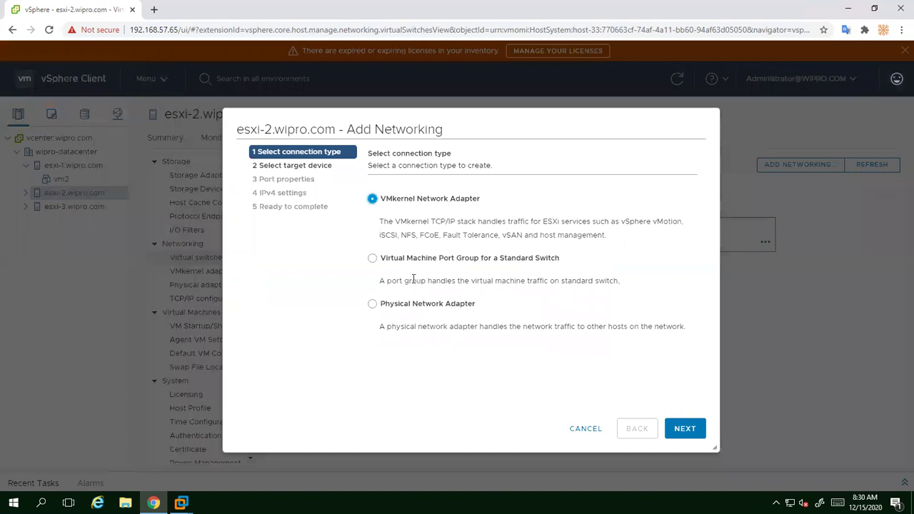
pyautogui.click(399, 307)
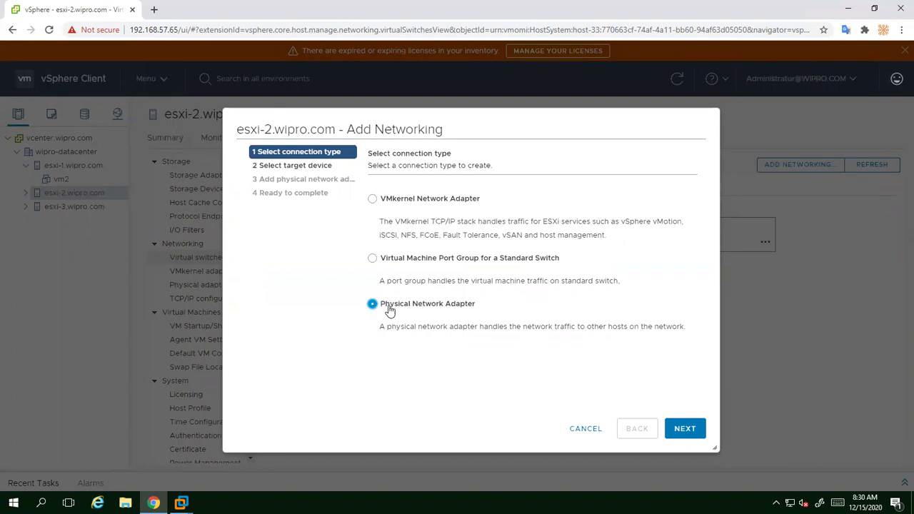
pyautogui.click(684, 431)
pyautogui.click(408, 263)
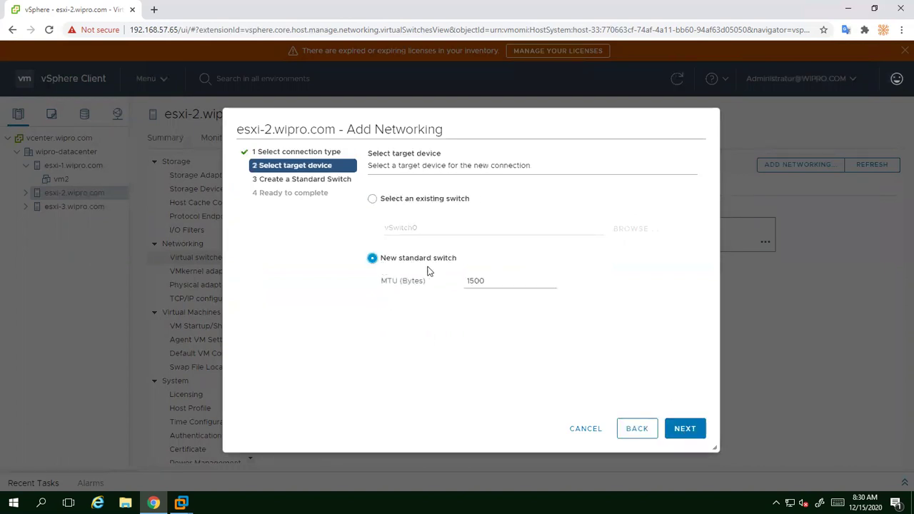
pyautogui.click(674, 428)
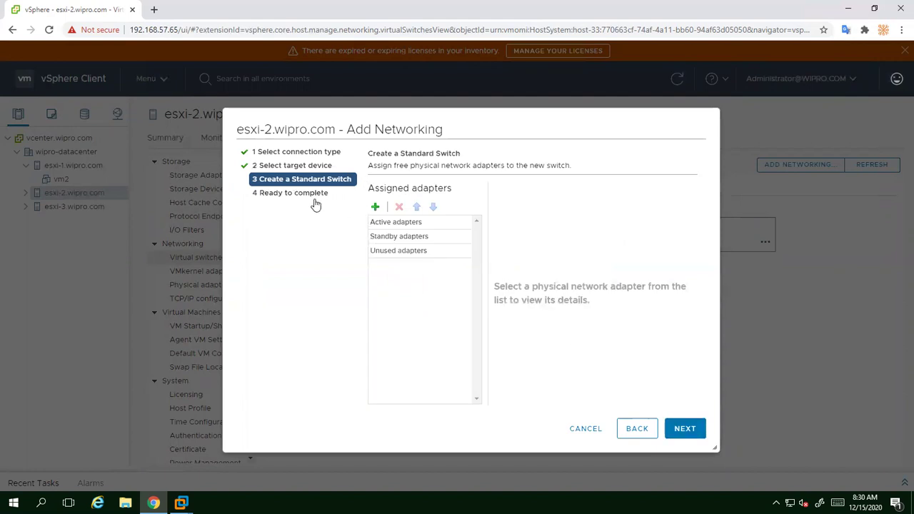
# - Assign vmnic1 as an active adapter of the new standard switch and finish creating the switch
pyautogui.click(373, 208)
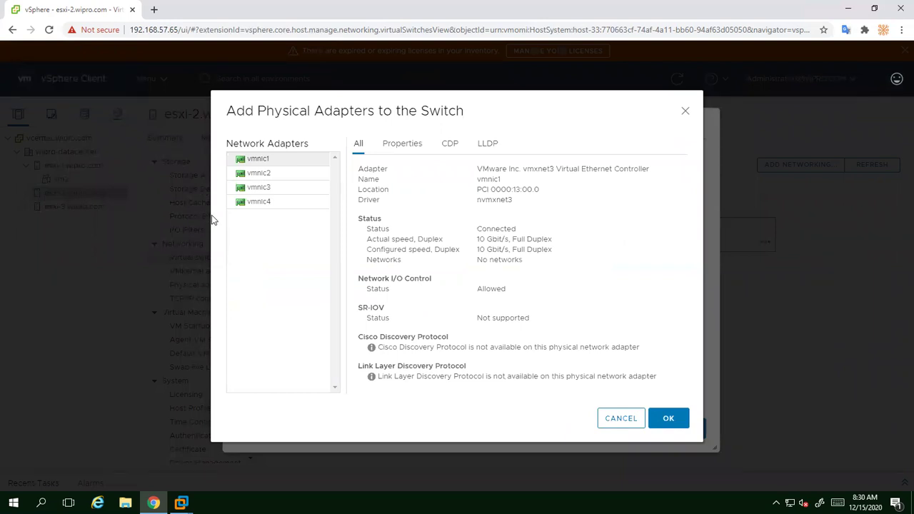
pyautogui.click(272, 162)
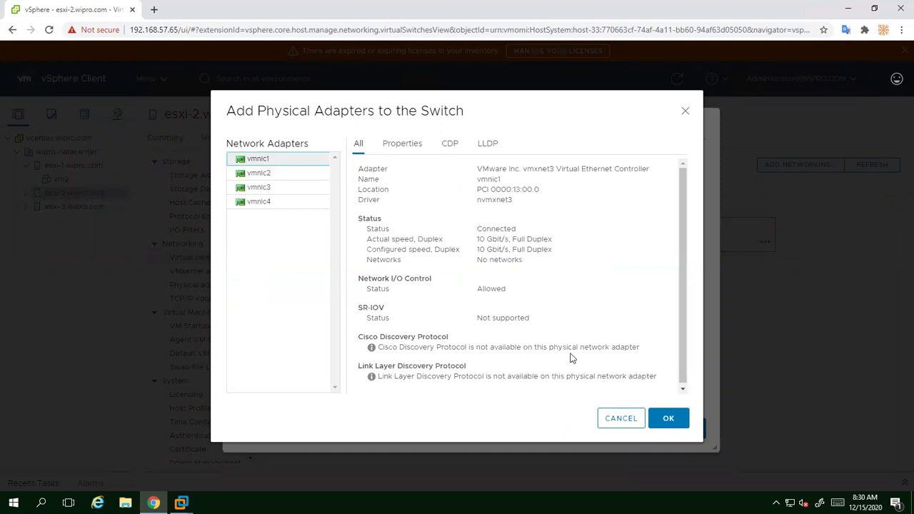
pyautogui.click(667, 419)
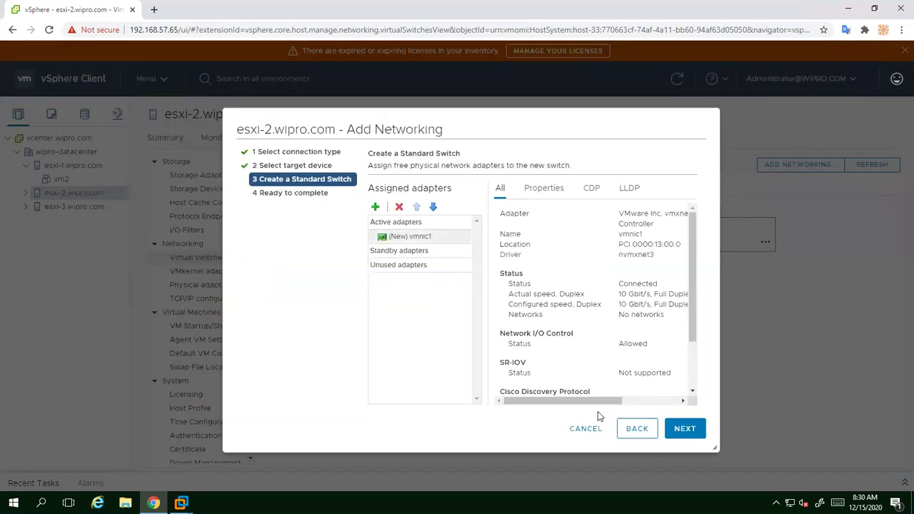
pyautogui.click(687, 431)
pyautogui.click(686, 430)
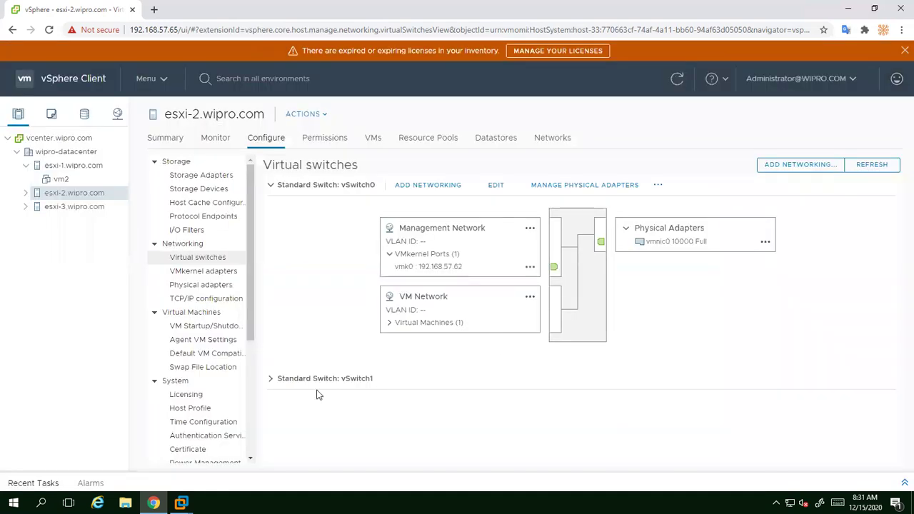
# - Expand vSwitch1 on esxi-2.wipro.com and examine the port groups and physical adapters of both standard switches
pyautogui.click(270, 379)
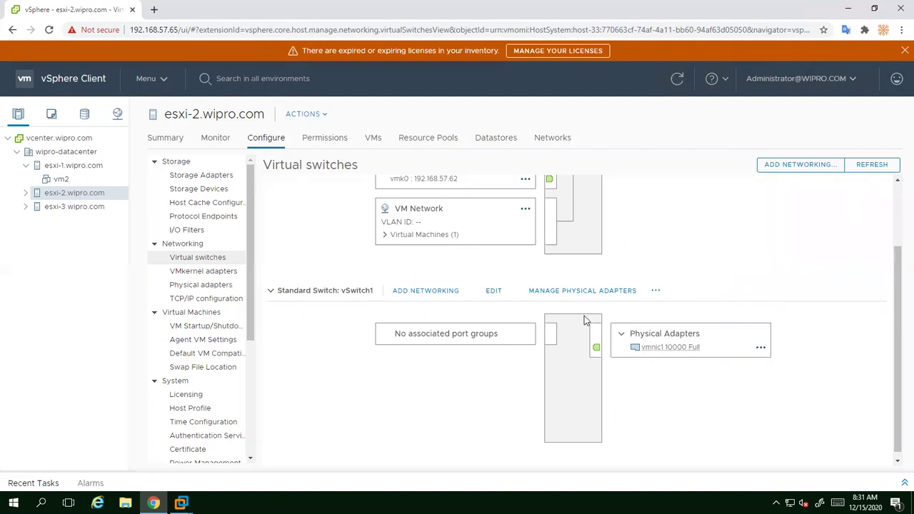
pyautogui.scroll(2, 643, 321)
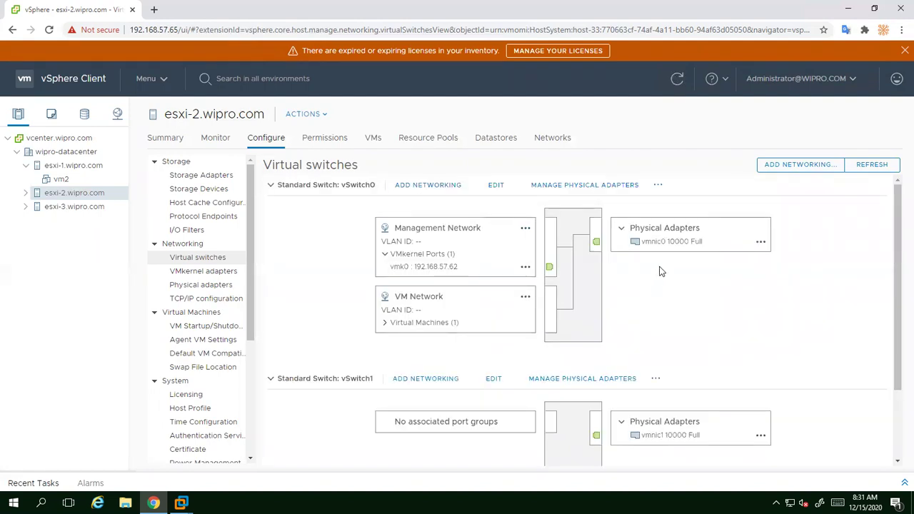
pyautogui.scroll(-1, 651, 335)
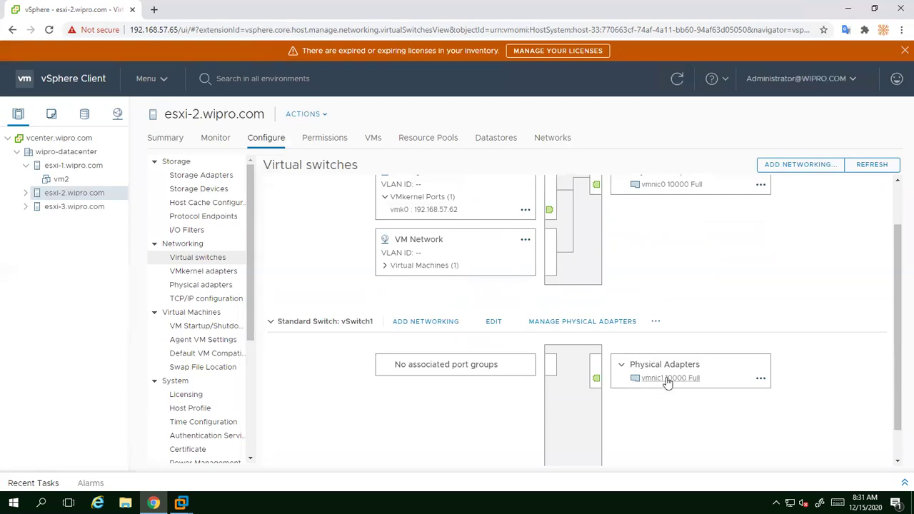
pyautogui.scroll(2, 564, 243)
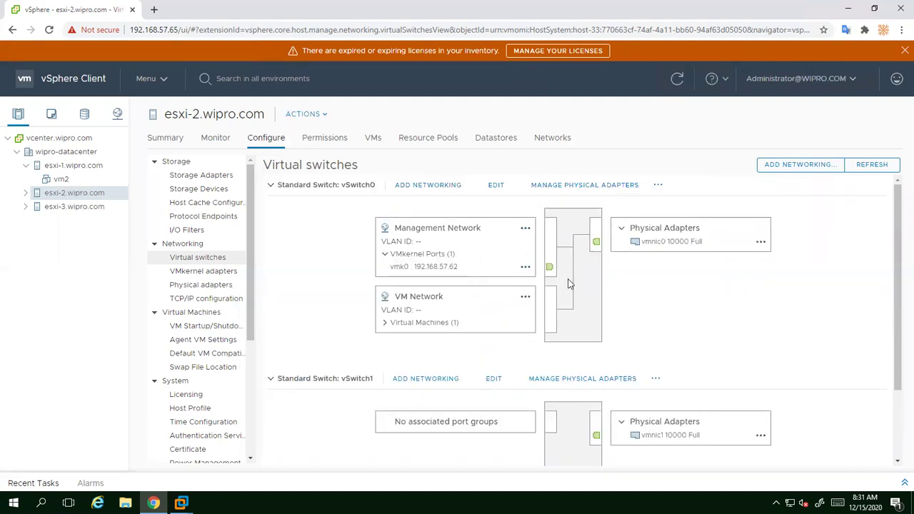
pyautogui.scroll(-3, 570, 284)
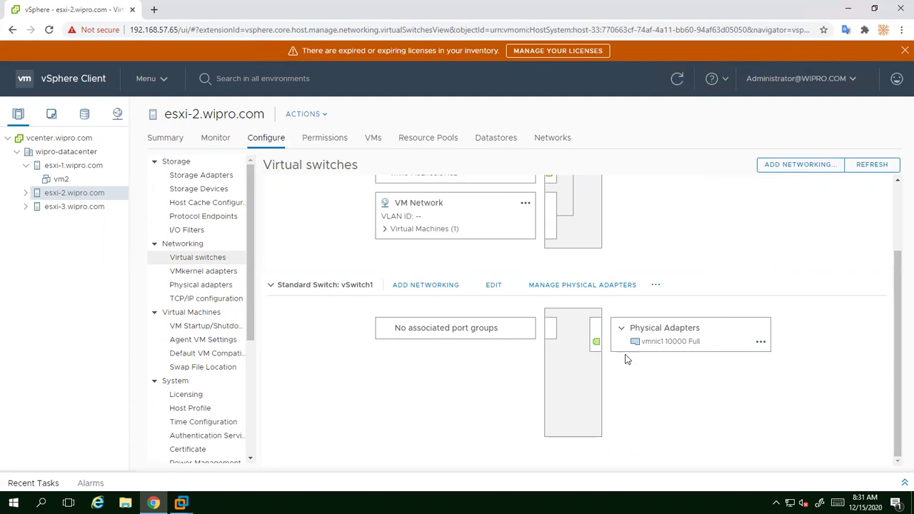
pyautogui.scroll(2, 597, 357)
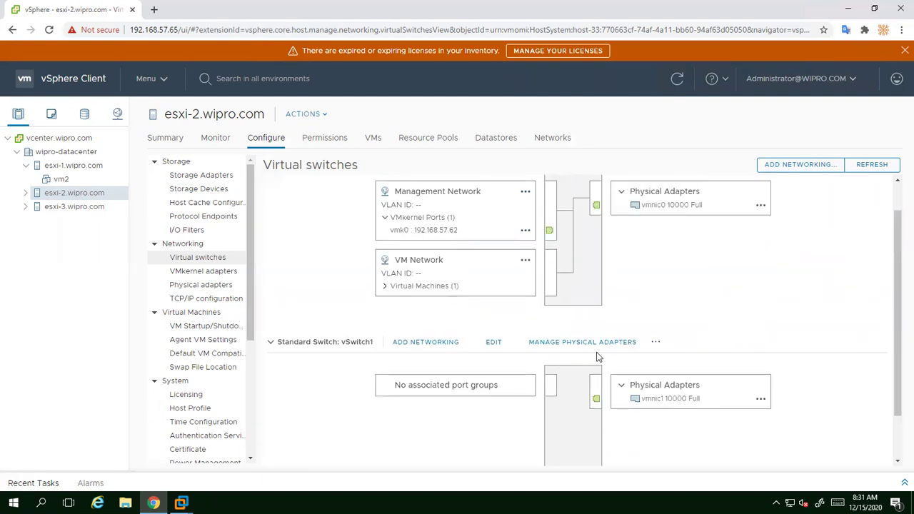
# - Add a VMkernel network adapter to vSwitch1 on esxi-2.wipro.com with the network label Vmotion and the vMotion service enabled
pyautogui.click(435, 342)
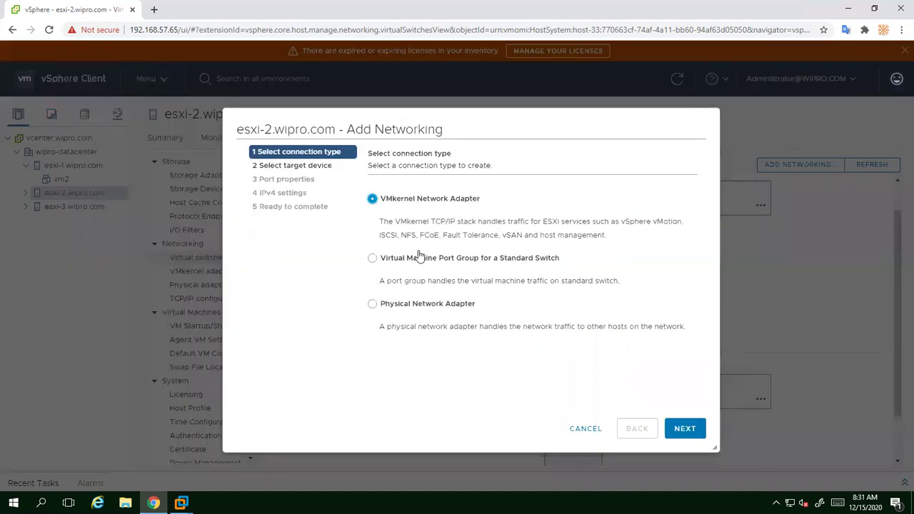
pyautogui.click(684, 431)
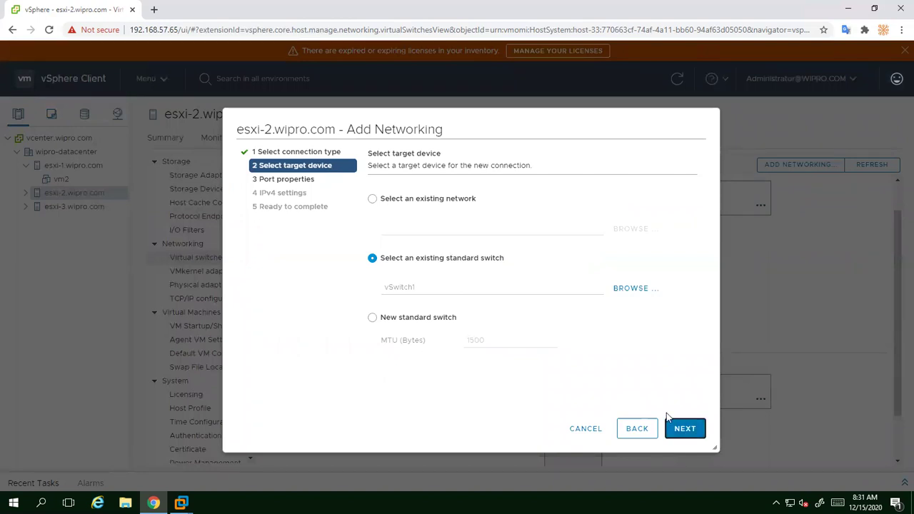
pyautogui.click(684, 428)
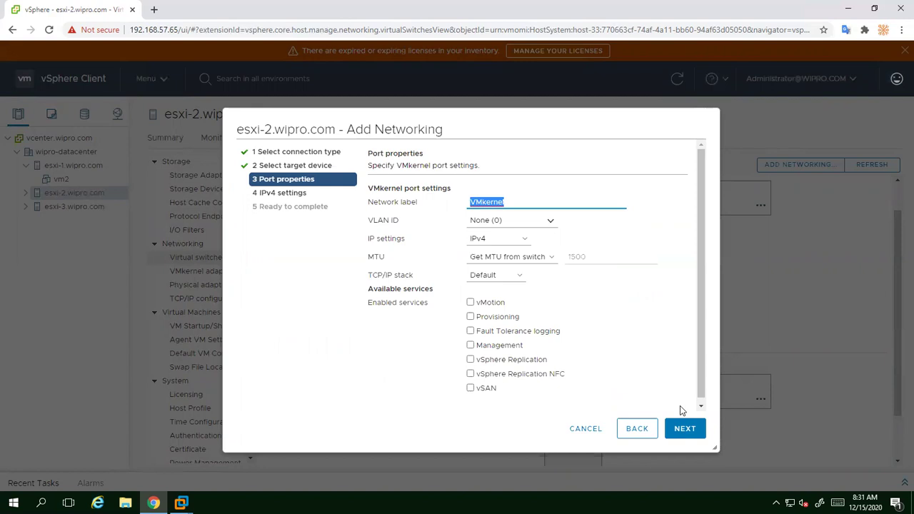
pyautogui.write('Vmotion')
pyautogui.click(470, 302)
pyautogui.click(686, 430)
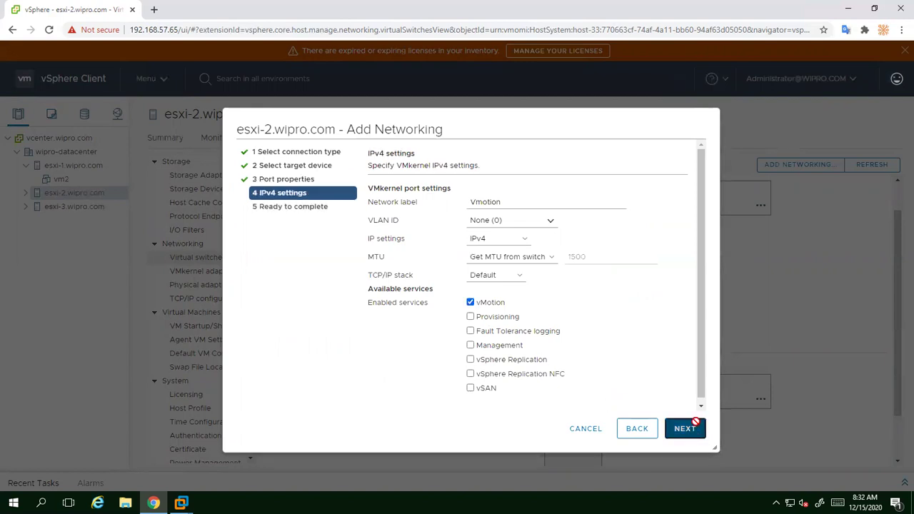
# - Give the Vmotion adapter the static IPv4 address 192.168.57.67 with subnet mask 255.255.255.0 and finish creating it
pyautogui.click(399, 222)
pyautogui.click(511, 249)
pyautogui.click(518, 274)
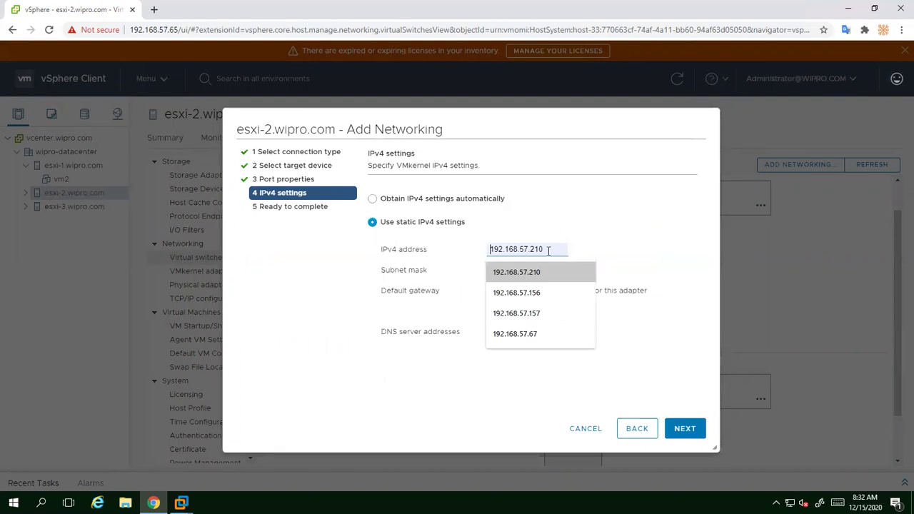
pyautogui.press('BackSpace')
pyautogui.press('BackSpace')
pyautogui.press('BackSpace')
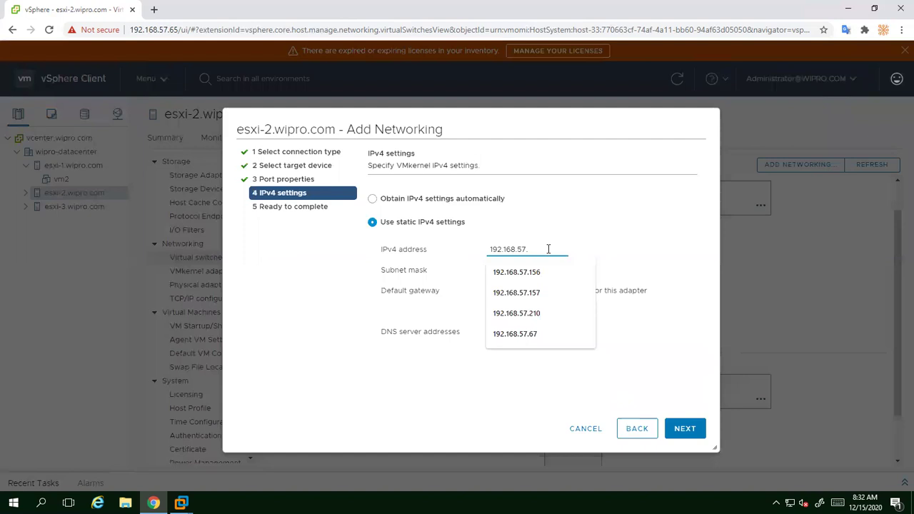
pyautogui.write('67')
pyautogui.click(518, 265)
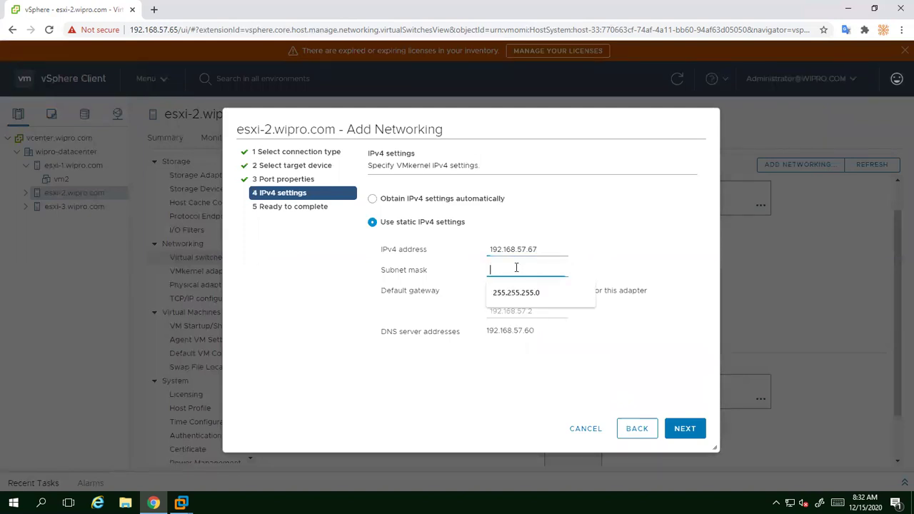
pyautogui.click(522, 293)
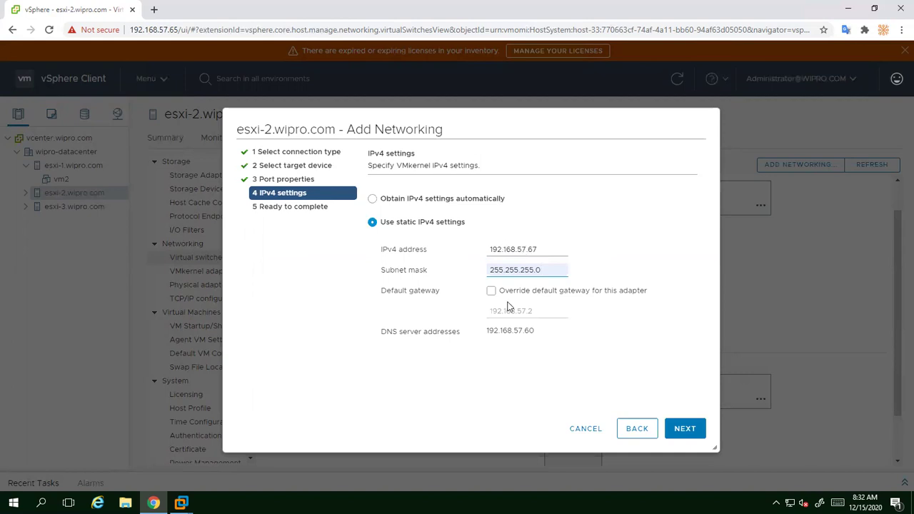
pyautogui.click(683, 428)
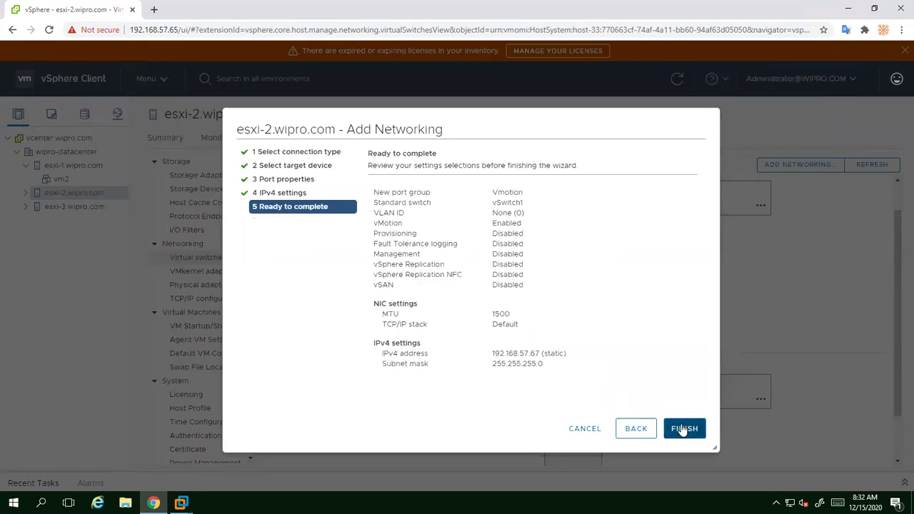
pyautogui.click(683, 428)
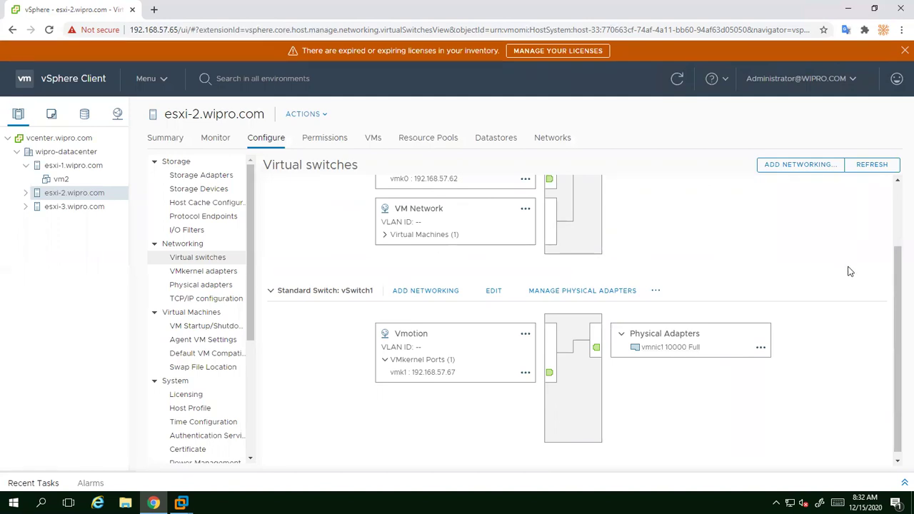
# - Migrate the VMkernel adapter vmk0 from vSwitch0 to vSwitch1 with the network label Management
pyautogui.scroll(1, 898, 268)
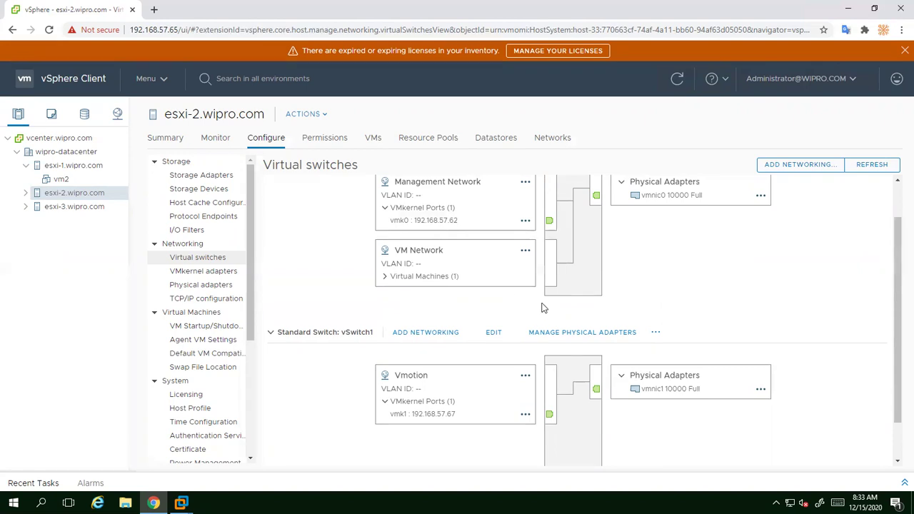
pyautogui.click(655, 333)
pyautogui.click(662, 355)
pyautogui.click(432, 203)
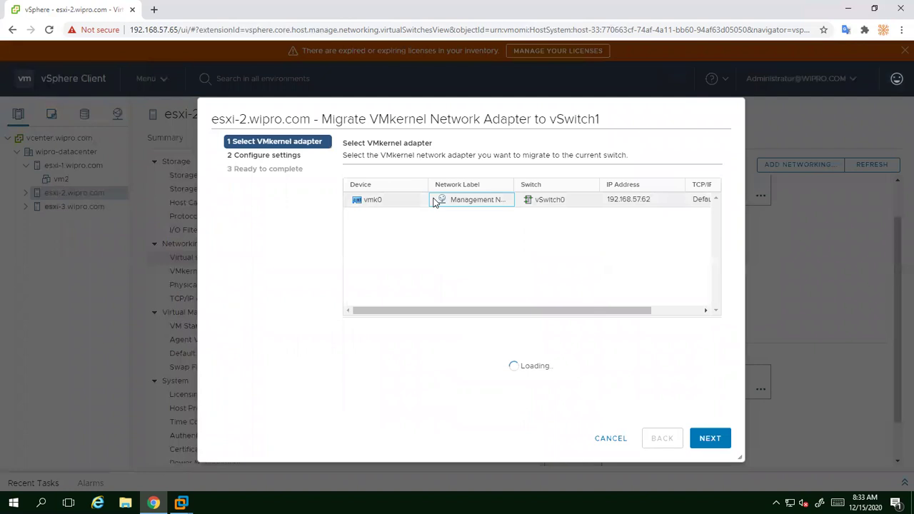
pyautogui.click(710, 439)
pyautogui.write('Management')
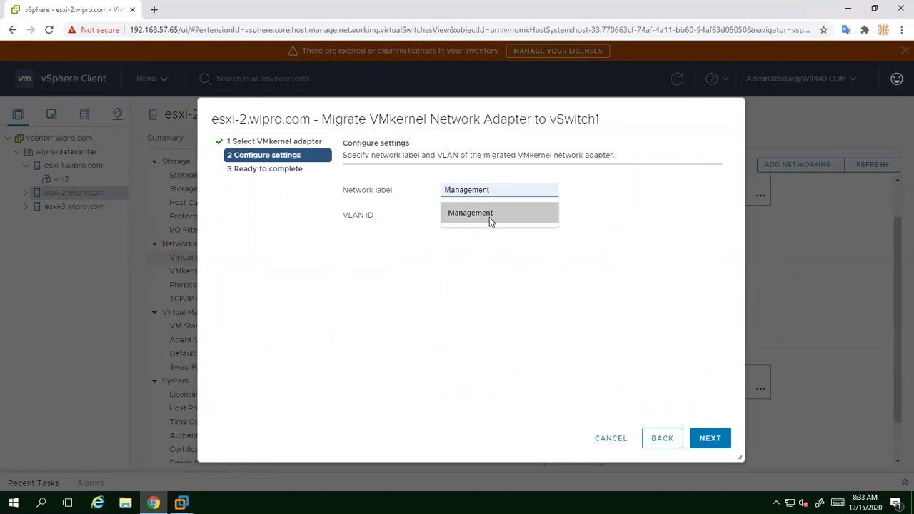
pyautogui.click(489, 217)
pyautogui.click(709, 439)
pyautogui.click(709, 437)
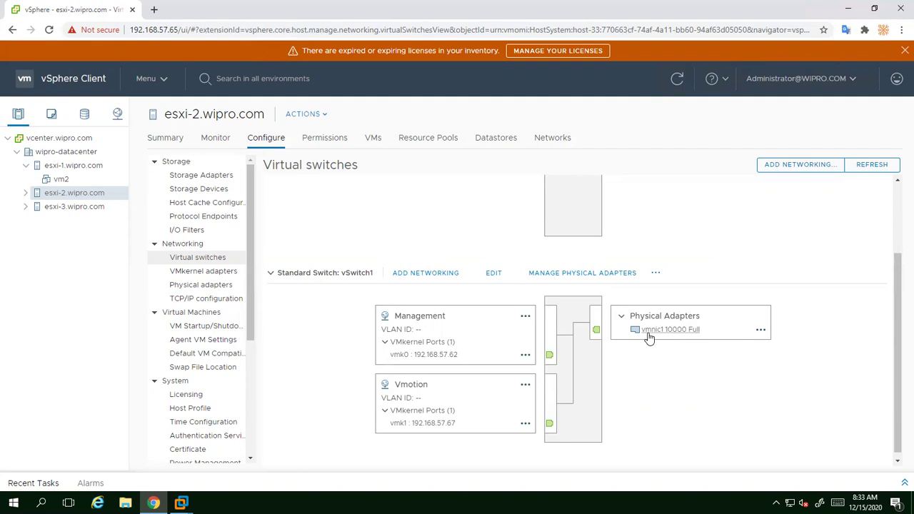
pyautogui.hotkey('ctrl', '2')
pyautogui.moveTo(639, 205)
pyautogui.mouseDown()
pyautogui.moveTo(783, 254)
pyautogui.moveTo(721, 260)
pyautogui.mouseUp()
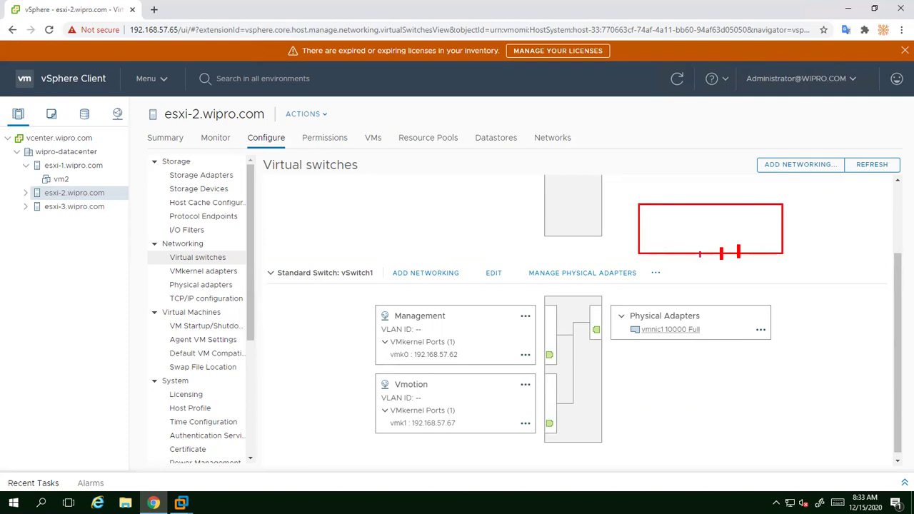
pyautogui.moveTo(668, 246); pyautogui.dragTo(683, 259)
pyautogui.moveTo(672, 187); pyautogui.dragTo(713, 184)
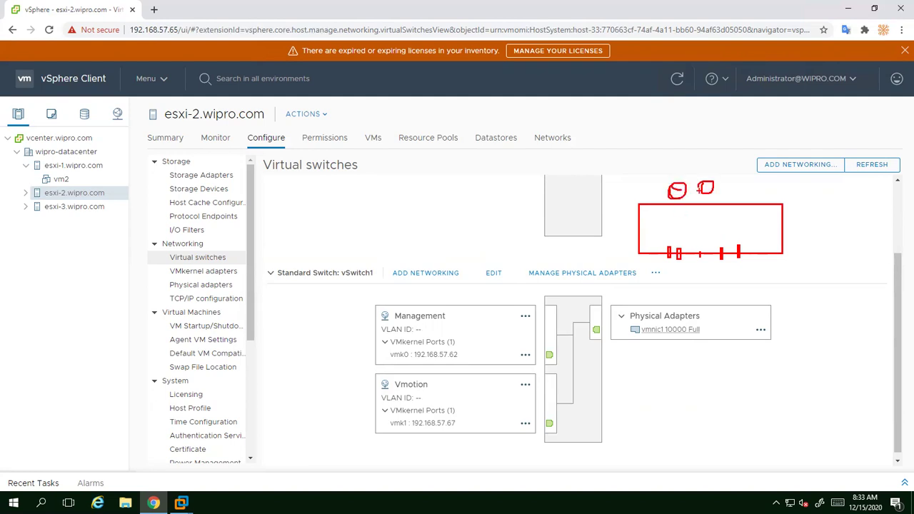
pyautogui.moveTo(765, 261)
pyautogui.mouseDown()
pyautogui.moveTo(798, 252)
pyautogui.moveTo(739, 259)
pyautogui.mouseUp()
pyautogui.moveTo(704, 187); pyautogui.dragTo(740, 251)
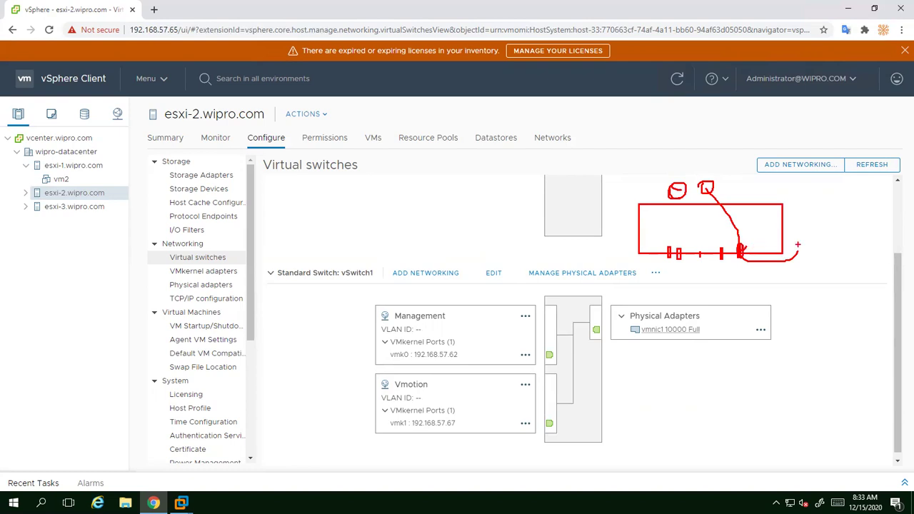
pyautogui.moveTo(719, 240); pyautogui.dragTo(714, 251)
pyautogui.moveTo(704, 194); pyautogui.dragTo(717, 259)
pyautogui.moveTo(436, 390); pyautogui.dragTo(475, 378)
pyautogui.moveTo(420, 323); pyautogui.dragTo(440, 322)
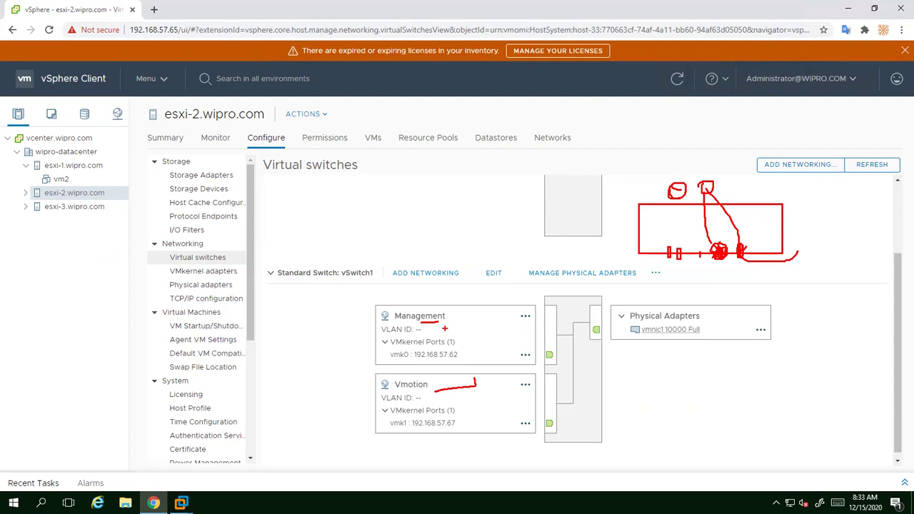
pyautogui.press('Escape')
# - Add a virtual machine port group named Dmz with VLAN ID 10 to the existing standard switch vSwitch0
pyautogui.scroll(2, 652, 284)
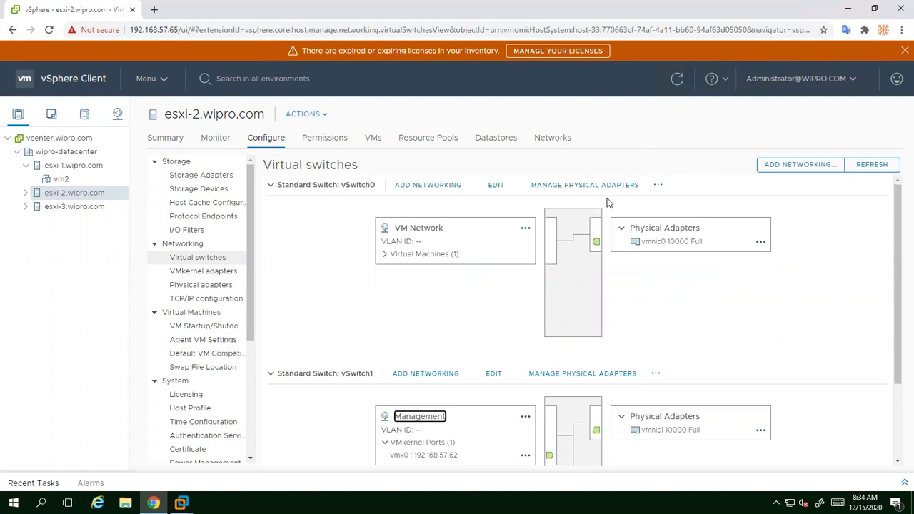
pyautogui.click(440, 185)
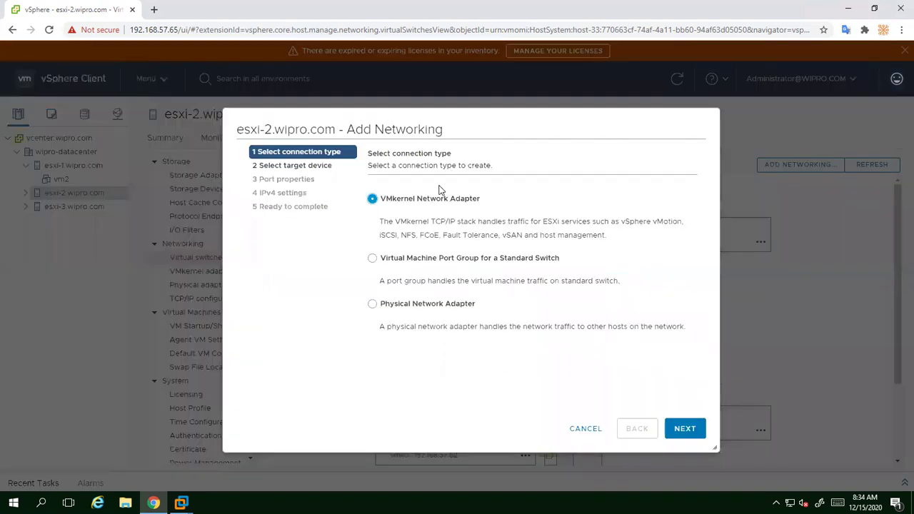
pyautogui.click(382, 260)
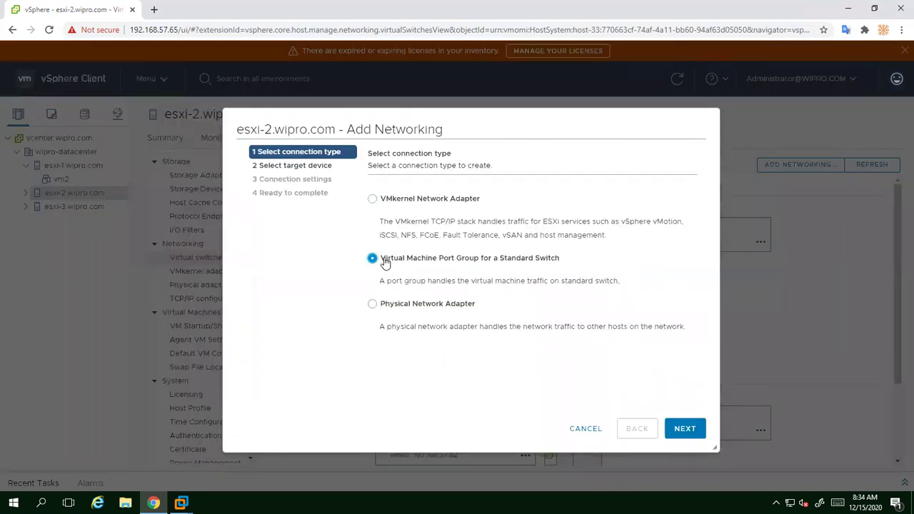
pyautogui.click(690, 431)
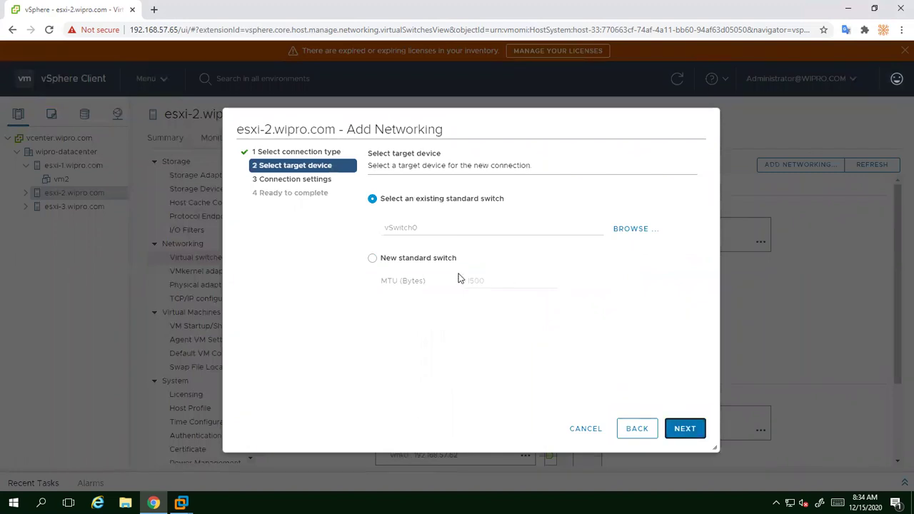
pyautogui.click(683, 429)
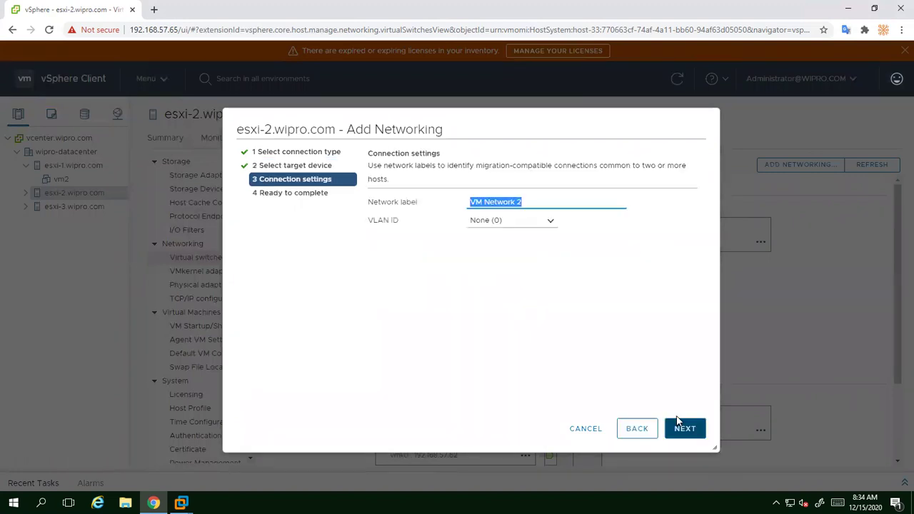
pyautogui.write('Dmz')
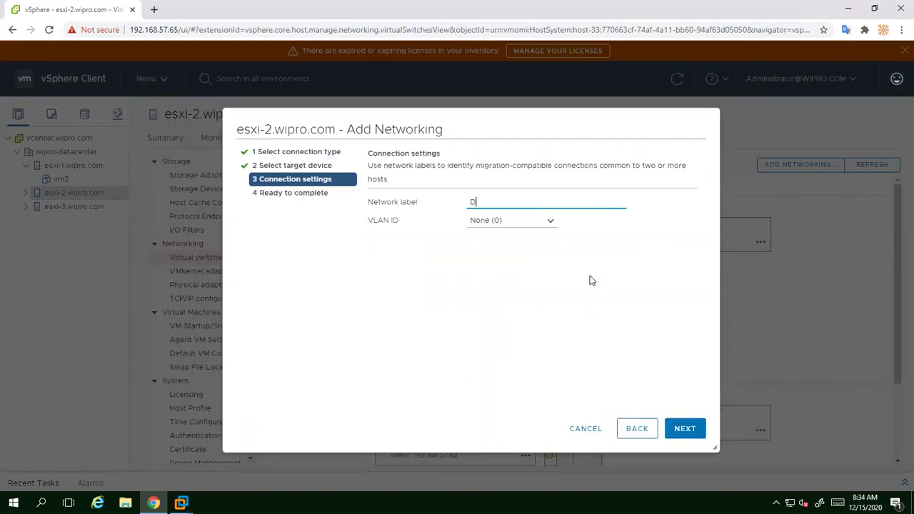
pyautogui.click(527, 222)
pyautogui.write('10')
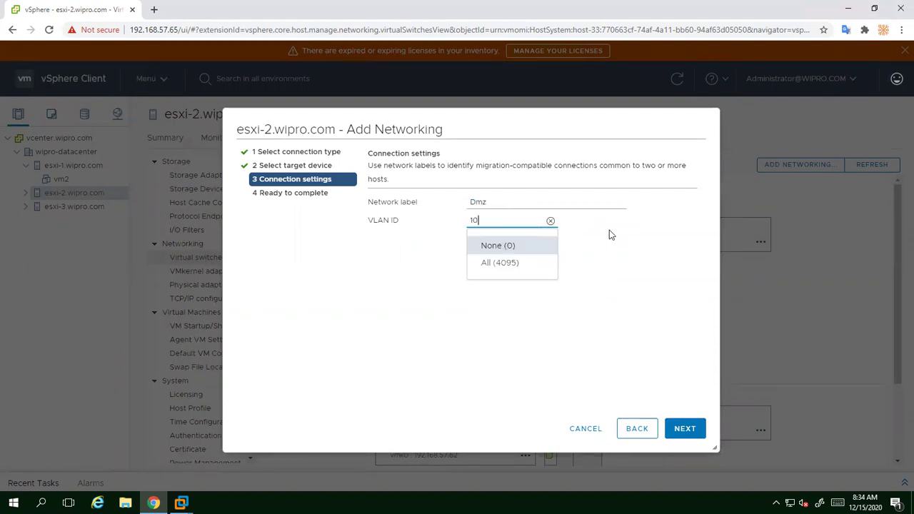
pyautogui.click(681, 428)
pyautogui.click(682, 428)
pyautogui.scroll(-2, 674, 414)
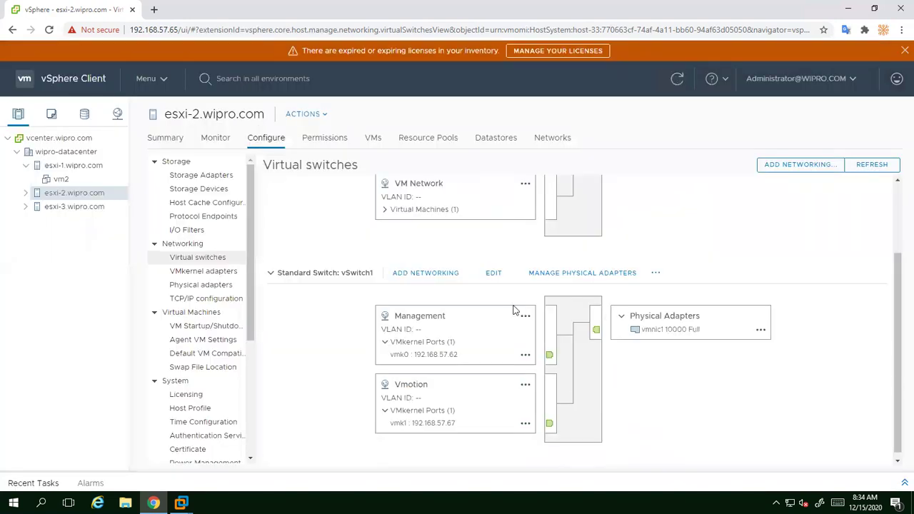
pyautogui.scroll(3, 512, 320)
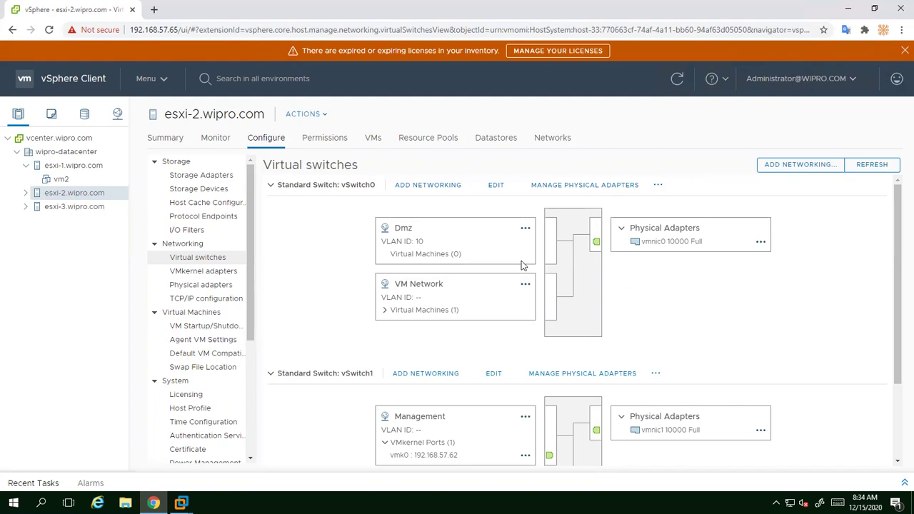
# - Assign the physical adapter vmnic2 to vSwitch0 as an additional active adapter alongside vmnic0
pyautogui.scroll(-2, 614, 252)
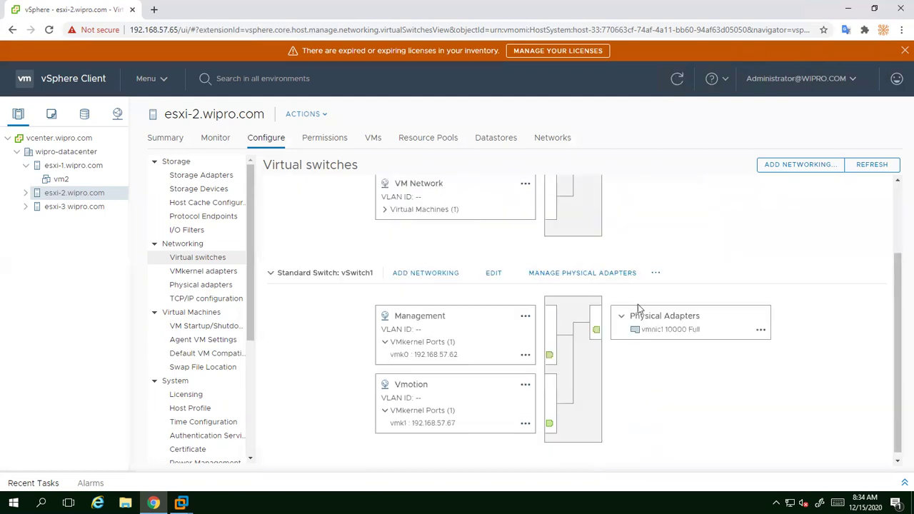
pyautogui.scroll(2, 646, 286)
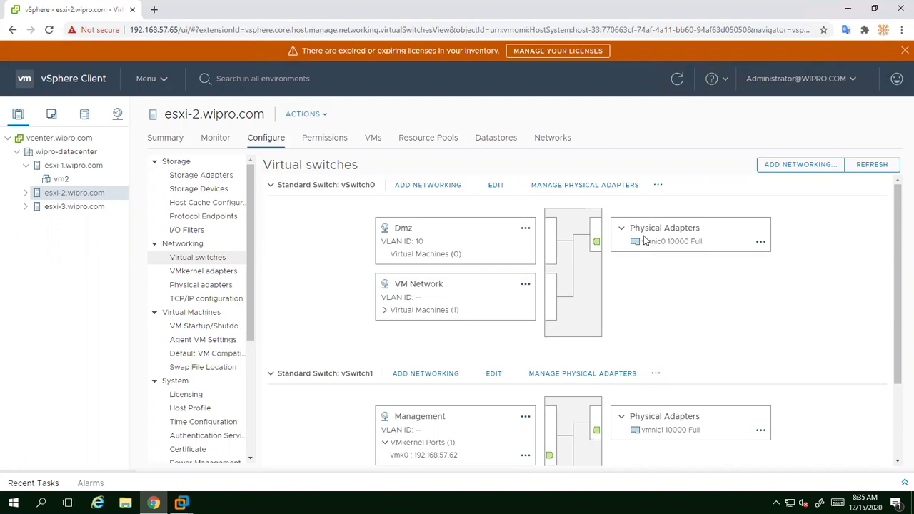
pyautogui.scroll(-3, 543, 251)
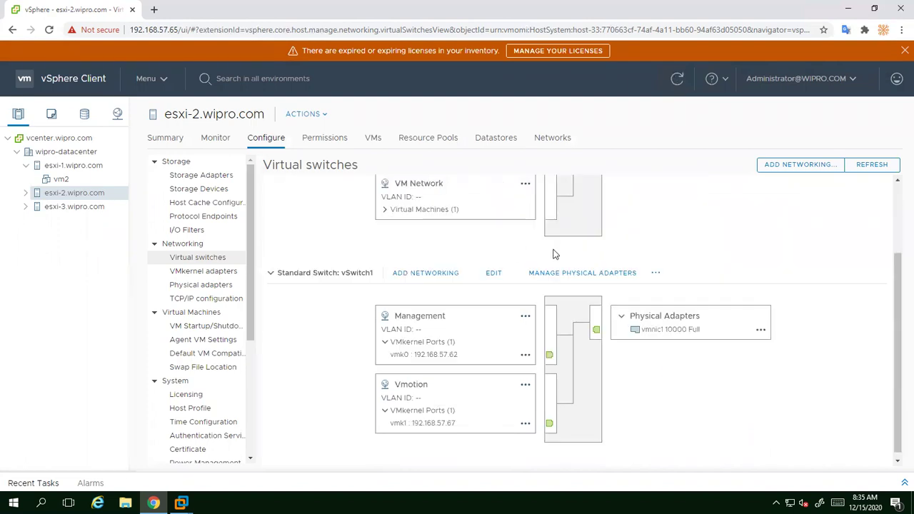
pyautogui.scroll(3, 556, 256)
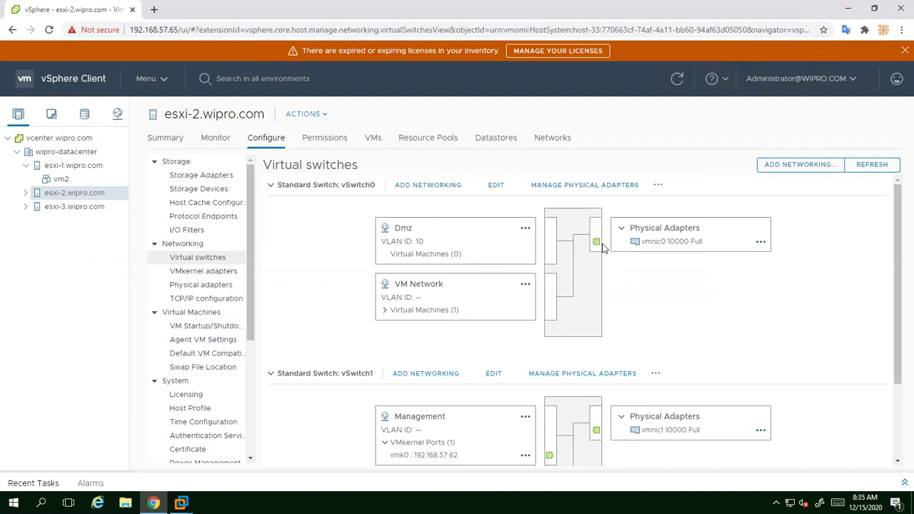
pyautogui.click(609, 187)
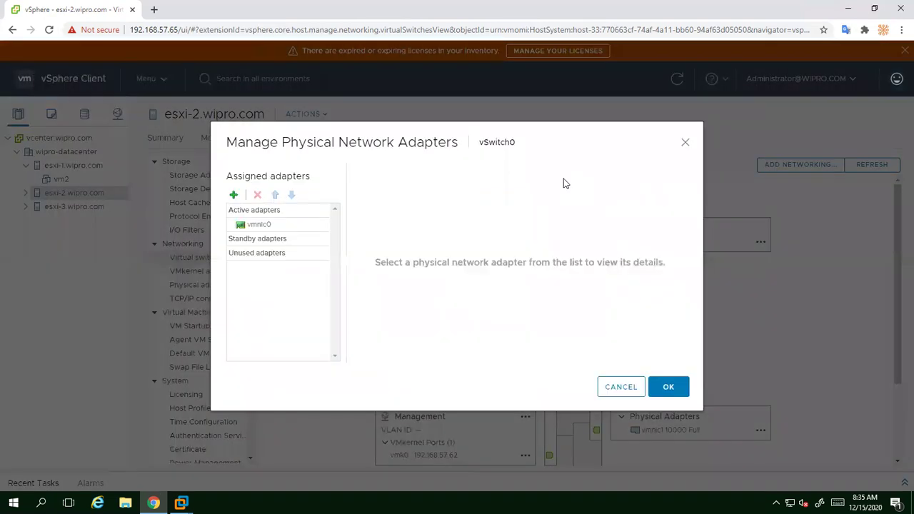
pyautogui.click(234, 197)
pyautogui.click(265, 160)
pyautogui.click(674, 419)
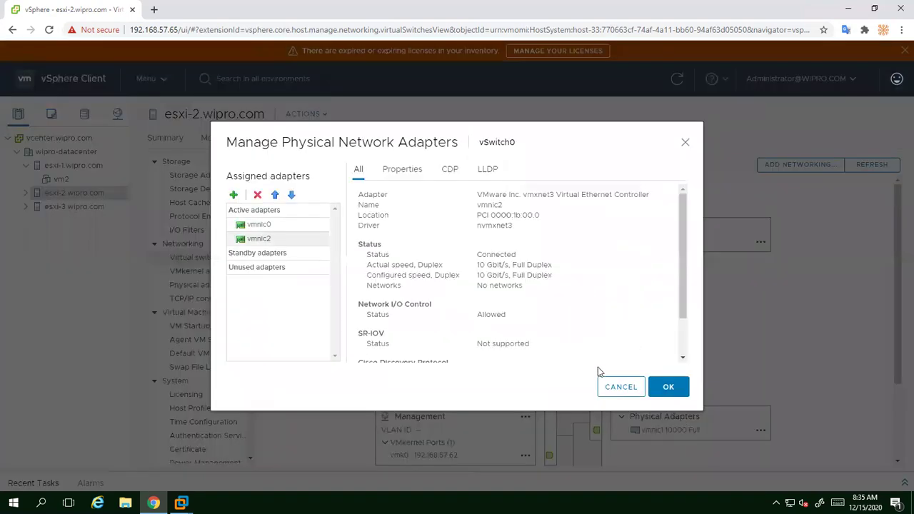
pyautogui.click(666, 388)
pyautogui.scroll(-3, 639, 265)
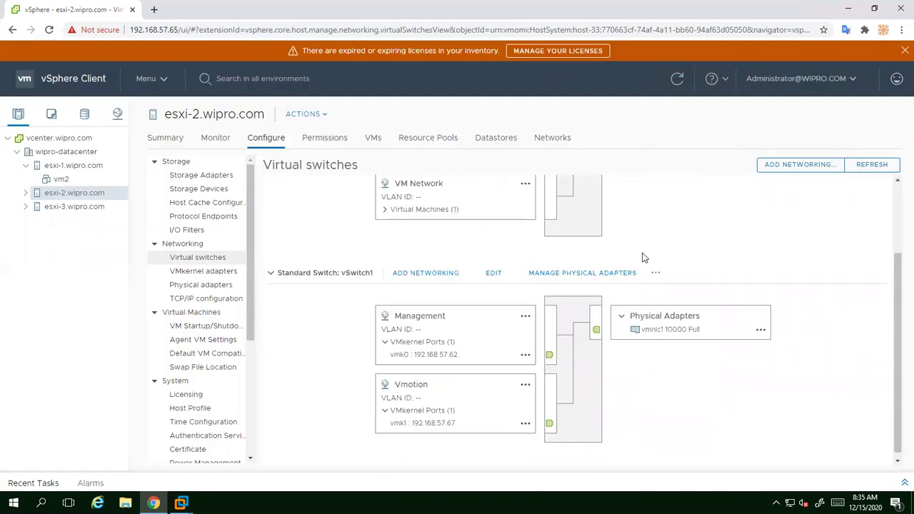
pyautogui.scroll(2, 671, 290)
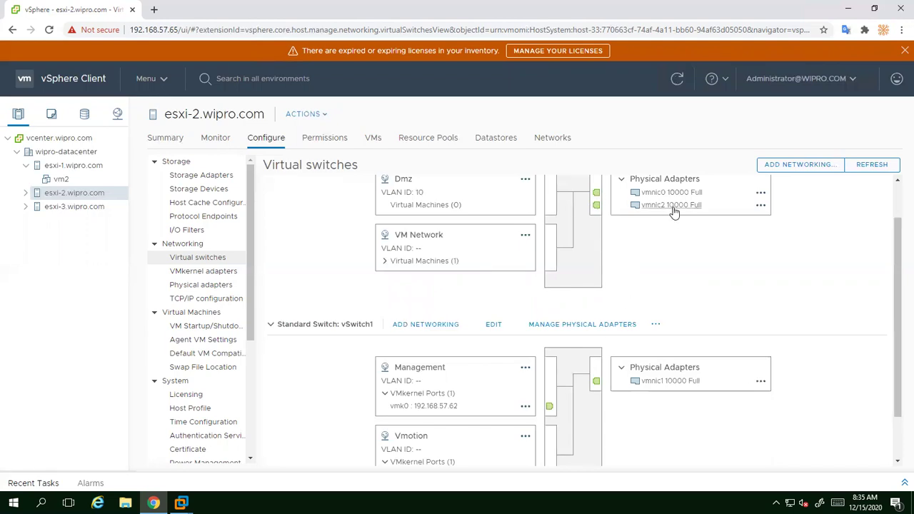
# - Open the settings of standard switch vSwitch0 on host esxi-1.wipro.com to review its number of ports and MTU
pyautogui.scroll(-1, 676, 209)
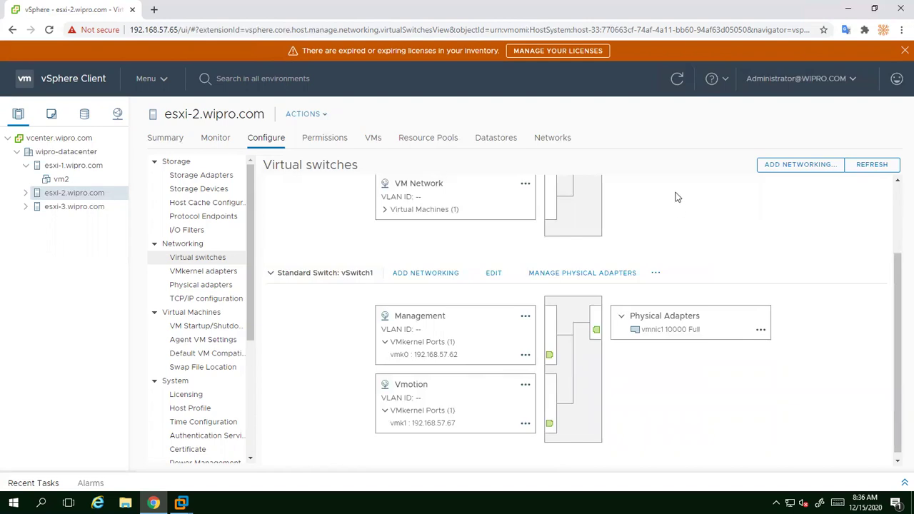
pyautogui.click(69, 166)
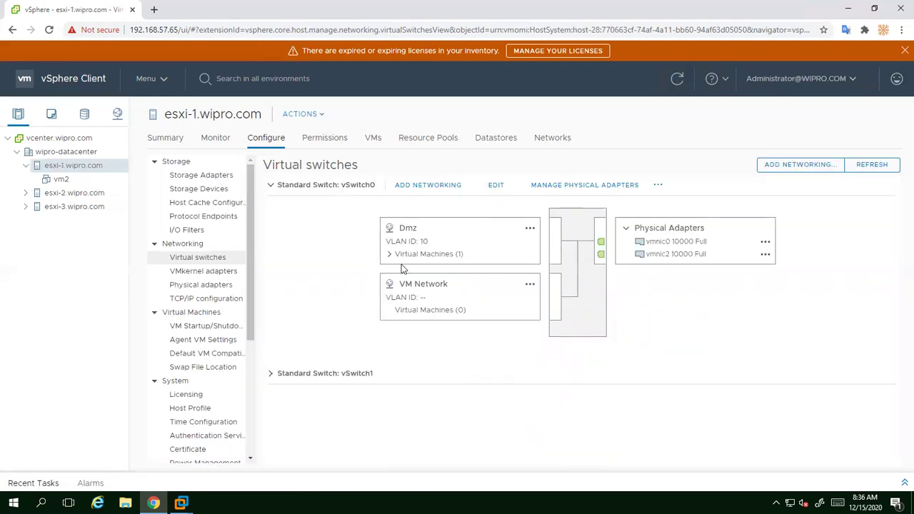
pyautogui.click(496, 186)
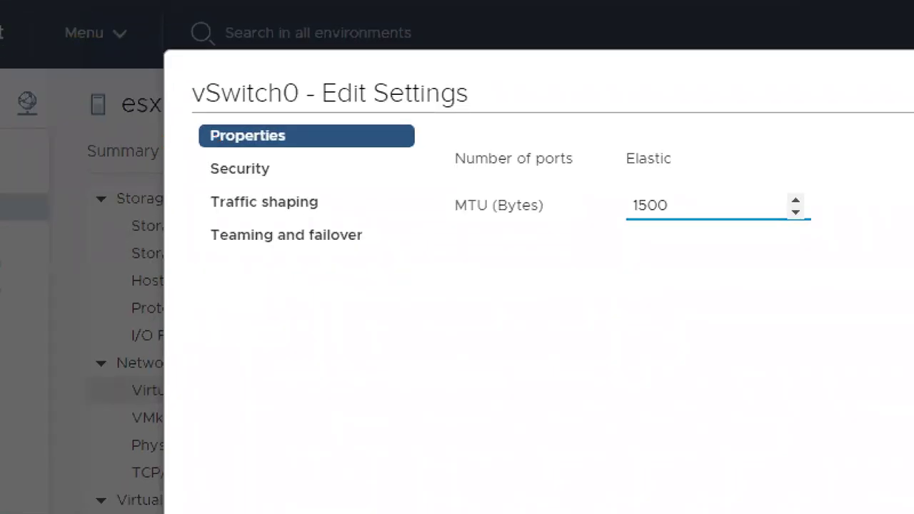
pyautogui.moveTo(445, 124)
pyautogui.mouseDown()
pyautogui.moveTo(518, 235)
pyautogui.moveTo(913, 278)
pyautogui.mouseUp()
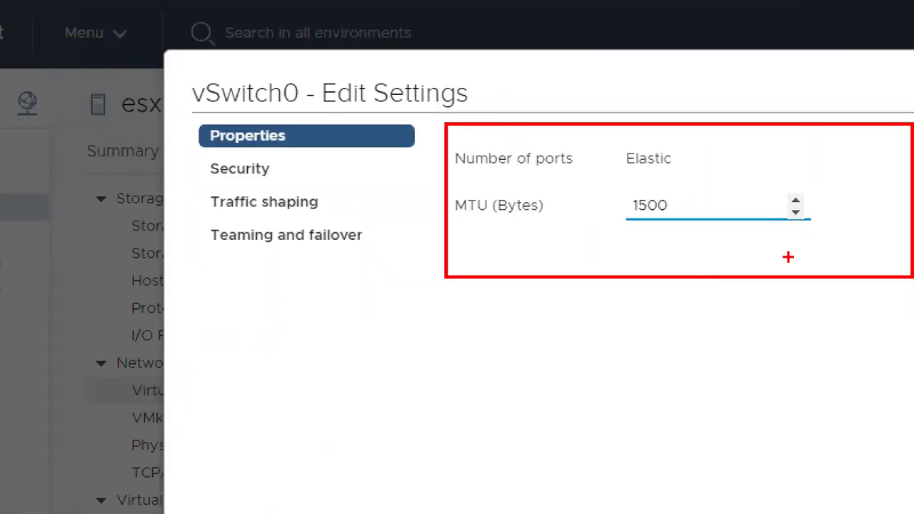
pyautogui.moveTo(477, 170); pyautogui.dragTo(544, 170)
pyautogui.moveTo(229, 387)
pyautogui.mouseDown()
pyautogui.moveTo(250, 415)
pyautogui.moveTo(493, 452)
pyautogui.mouseUp()
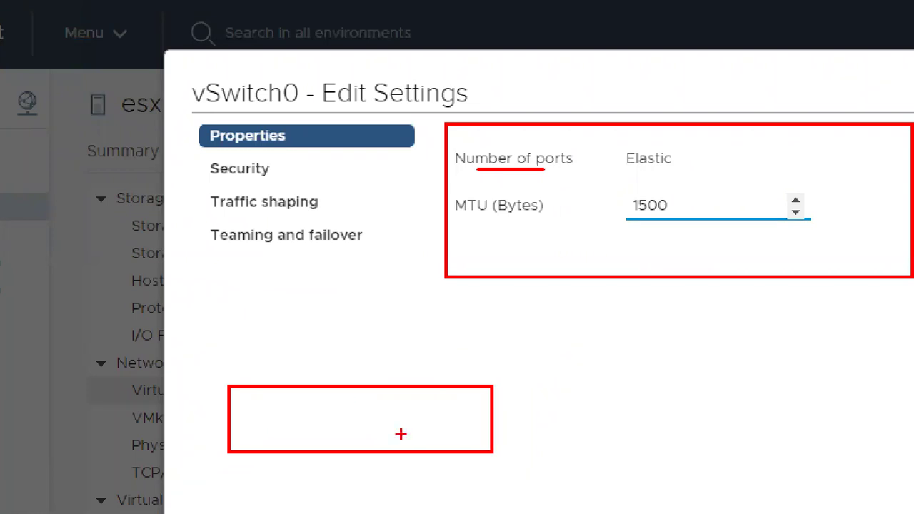
pyautogui.moveTo(250, 316)
pyautogui.mouseDown()
pyautogui.moveTo(287, 335)
pyautogui.moveTo(261, 306)
pyautogui.moveTo(253, 328)
pyautogui.moveTo(273, 331)
pyautogui.mouseUp()
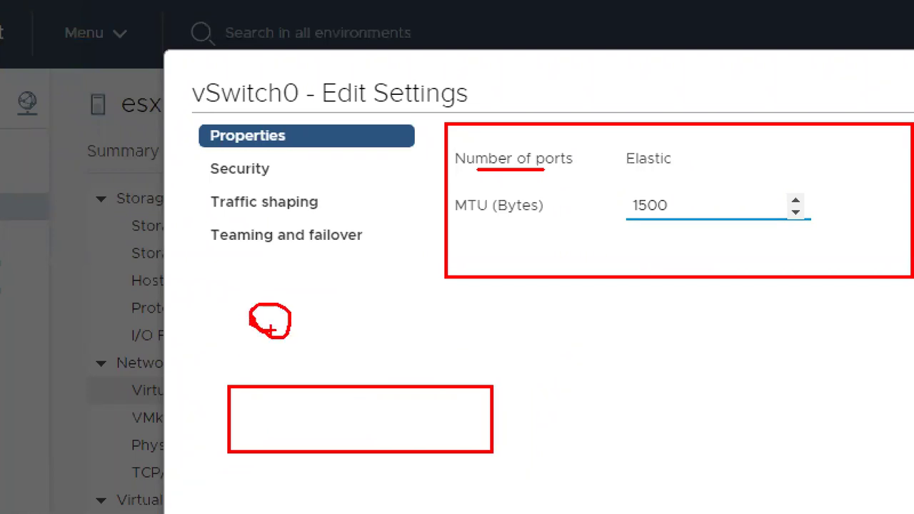
pyautogui.moveTo(271, 329)
pyautogui.mouseDown()
pyautogui.moveTo(243, 348)
pyautogui.moveTo(237, 389)
pyautogui.moveTo(258, 391)
pyautogui.moveTo(241, 390)
pyautogui.mouseUp()
pyautogui.moveTo(311, 315)
pyautogui.mouseDown()
pyautogui.moveTo(314, 322)
pyautogui.moveTo(327, 317)
pyautogui.moveTo(293, 392)
pyautogui.moveTo(312, 386)
pyautogui.mouseUp()
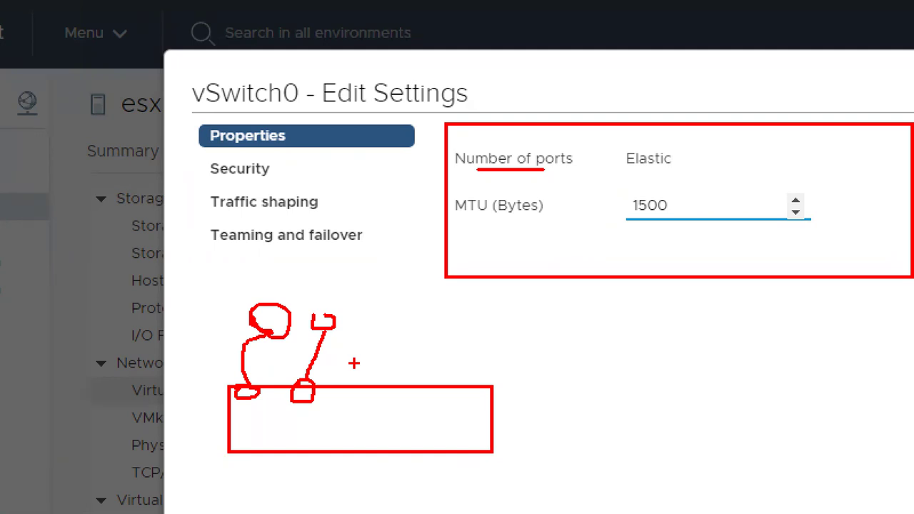
pyautogui.moveTo(686, 134)
pyautogui.mouseDown()
pyautogui.moveTo(622, 131)
pyautogui.moveTo(642, 175)
pyautogui.moveTo(699, 150)
pyautogui.moveTo(687, 133)
pyautogui.mouseUp()
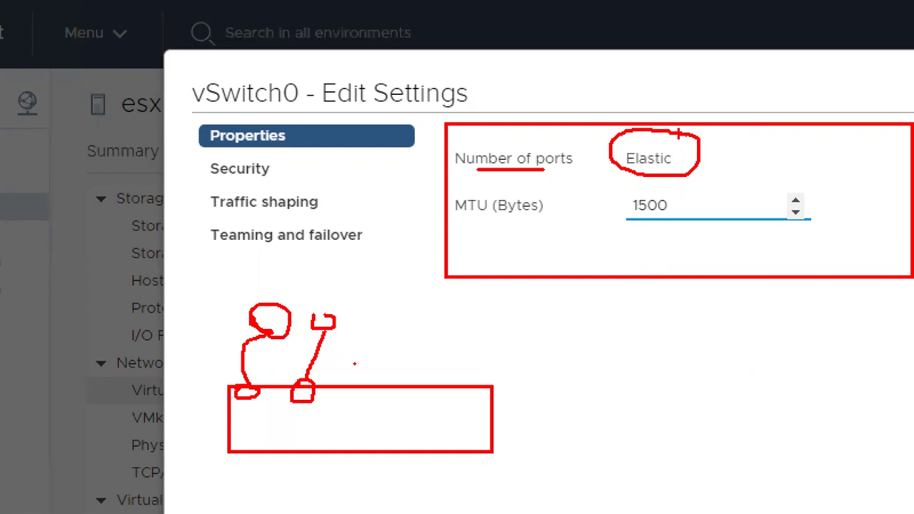
pyautogui.moveTo(313, 329); pyautogui.dragTo(314, 316)
pyautogui.moveTo(333, 397); pyautogui.dragTo(339, 389)
pyautogui.moveTo(327, 390); pyautogui.dragTo(334, 397)
pyautogui.write('t120')
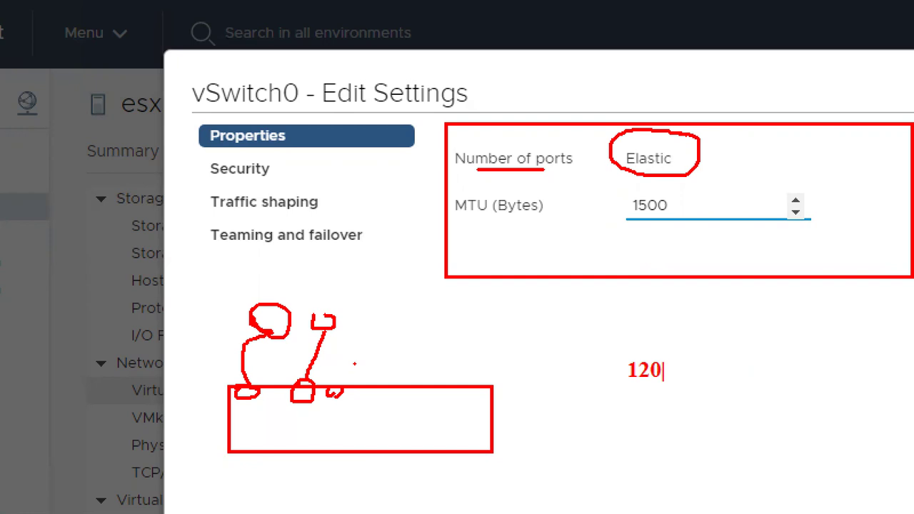
pyautogui.write('4088')
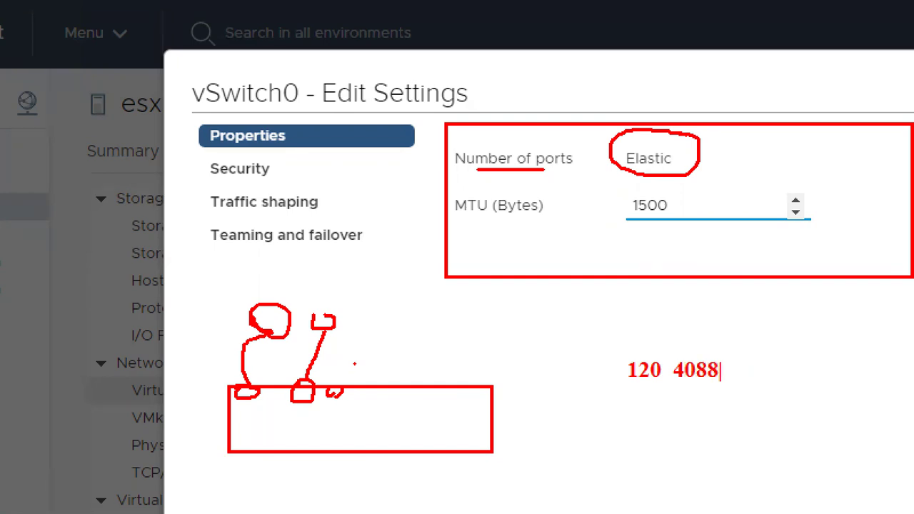
pyautogui.press('Escape')
pyautogui.moveTo(647, 357)
pyautogui.mouseDown()
pyautogui.moveTo(649, 348)
pyautogui.moveTo(703, 346)
pyautogui.moveTo(710, 354)
pyautogui.mouseUp()
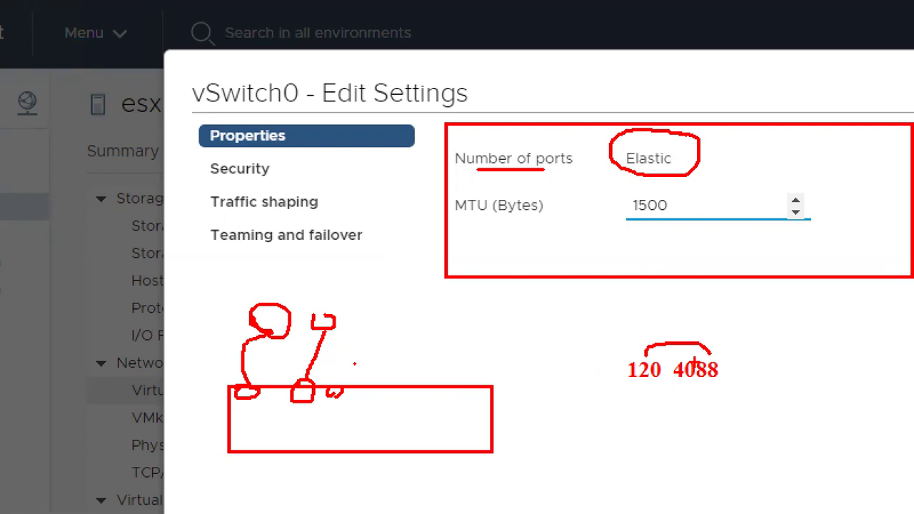
pyautogui.moveTo(651, 154); pyautogui.dragTo(681, 138)
pyautogui.moveTo(365, 321)
pyautogui.mouseDown()
pyautogui.moveTo(365, 337)
pyautogui.moveTo(377, 324)
pyautogui.mouseUp()
pyautogui.moveTo(362, 401)
pyautogui.mouseDown()
pyautogui.moveTo(372, 388)
pyautogui.moveTo(354, 399)
pyautogui.mouseUp()
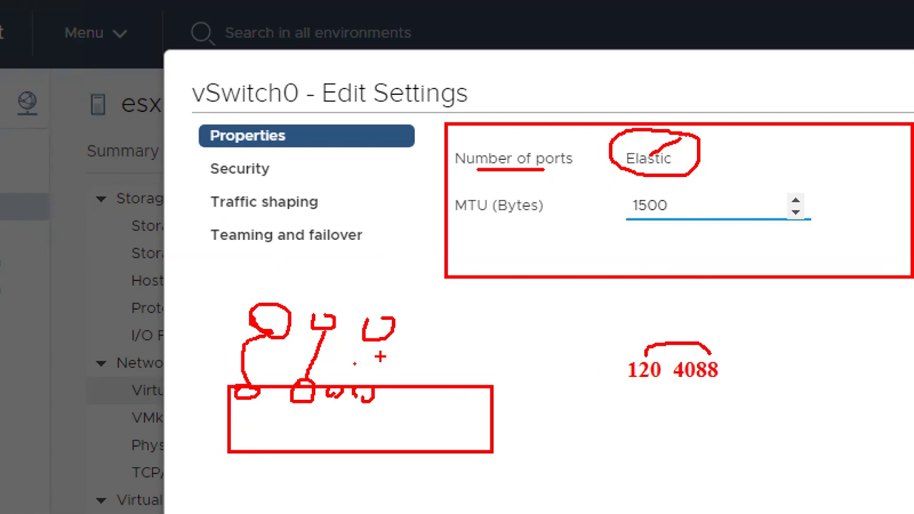
pyautogui.moveTo(457, 224); pyautogui.dragTo(491, 224)
pyautogui.moveTo(650, 187)
pyautogui.mouseDown()
pyautogui.moveTo(612, 190)
pyautogui.moveTo(682, 203)
pyautogui.moveTo(664, 191)
pyautogui.mouseUp()
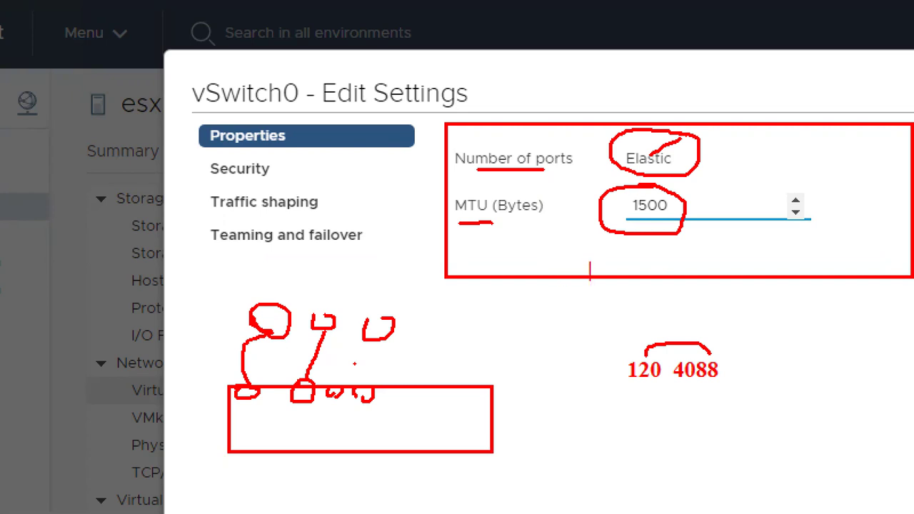
pyautogui.write('9000')
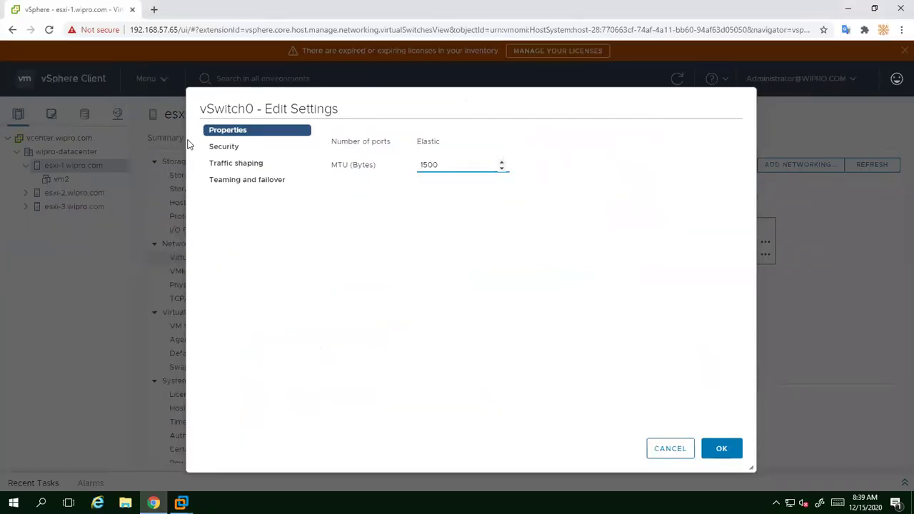
# - Show vSwitch0's security policy to review promiscuous mode, MAC address changes and forged transmits
pyautogui.click(214, 169)
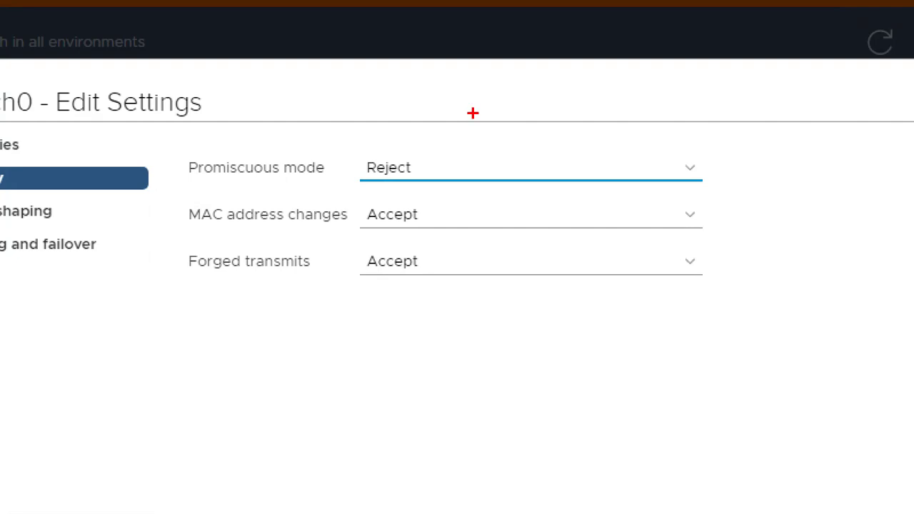
pyautogui.moveTo(412, 142)
pyautogui.mouseDown()
pyautogui.moveTo(383, 140)
pyautogui.moveTo(414, 192)
pyautogui.moveTo(391, 138)
pyautogui.mouseUp()
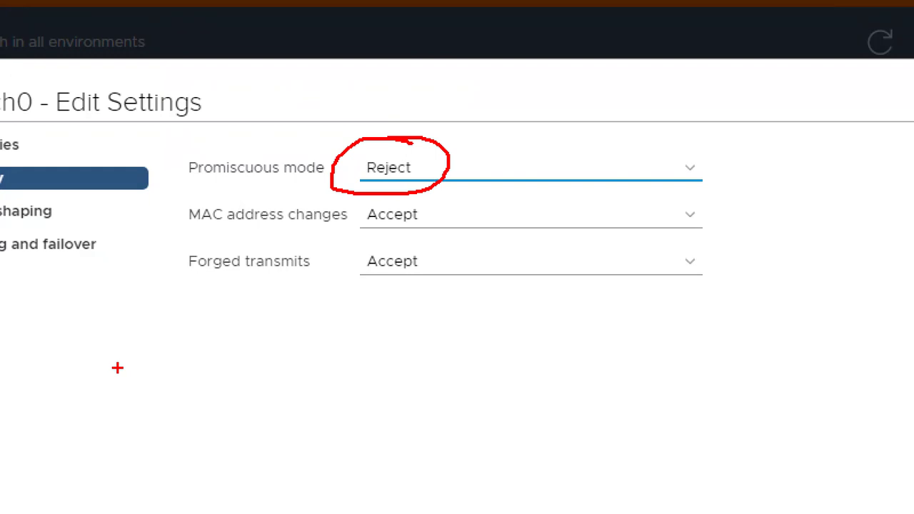
pyautogui.moveTo(490, 151)
pyautogui.mouseDown()
pyautogui.moveTo(471, 168)
pyautogui.moveTo(503, 154)
pyautogui.mouseUp()
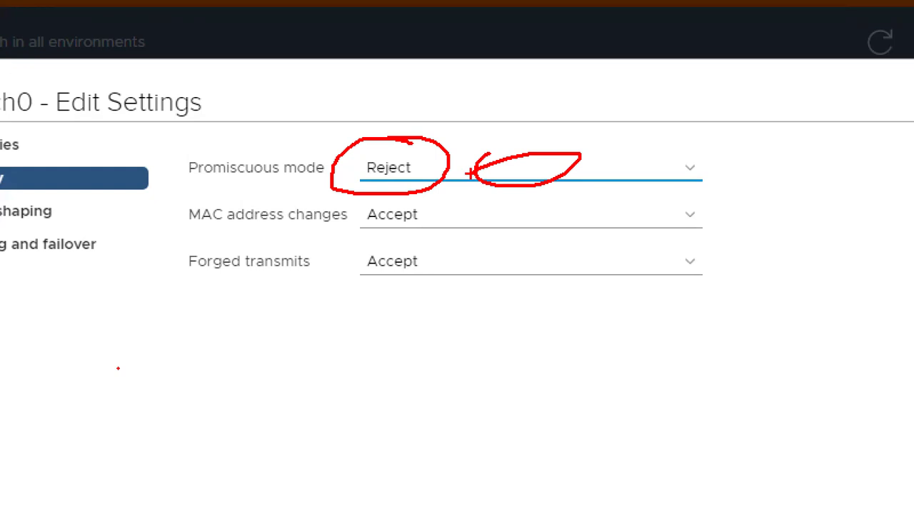
pyautogui.moveTo(138, 338)
pyautogui.mouseDown()
pyautogui.moveTo(177, 456)
pyautogui.moveTo(239, 487)
pyautogui.mouseUp()
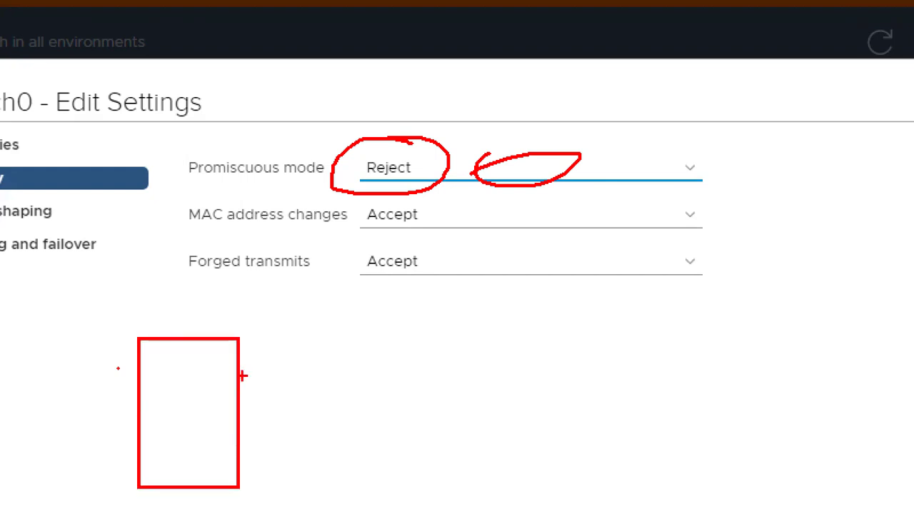
pyautogui.moveTo(224, 351)
pyautogui.mouseDown()
pyautogui.moveTo(253, 362)
pyautogui.moveTo(249, 381)
pyautogui.mouseUp()
pyautogui.moveTo(428, 381); pyautogui.dragTo(550, 452)
pyautogui.moveTo(461, 452); pyautogui.dragTo(497, 458)
pyautogui.moveTo(463, 379); pyautogui.dragTo(255, 364)
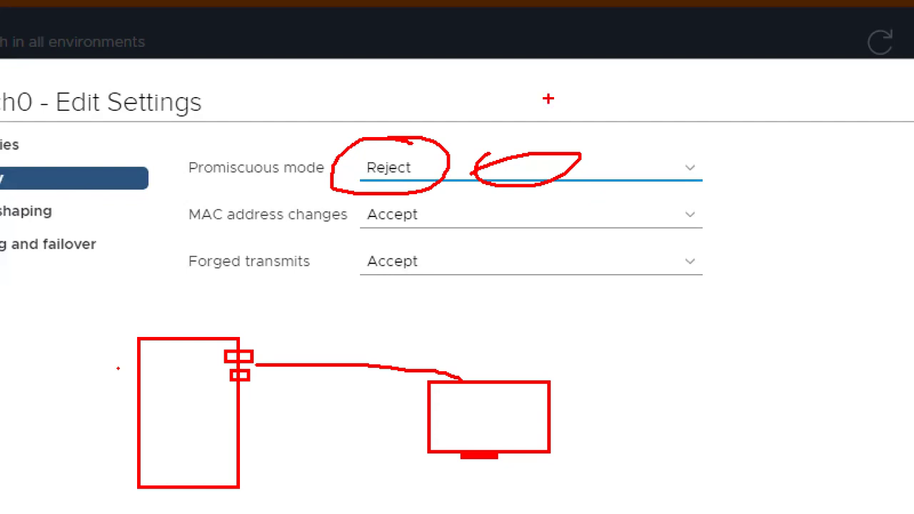
pyautogui.moveTo(549, 172); pyautogui.dragTo(556, 153)
pyautogui.moveTo(364, 156)
pyautogui.mouseDown()
pyautogui.moveTo(413, 162)
pyautogui.moveTo(390, 188)
pyautogui.mouseUp()
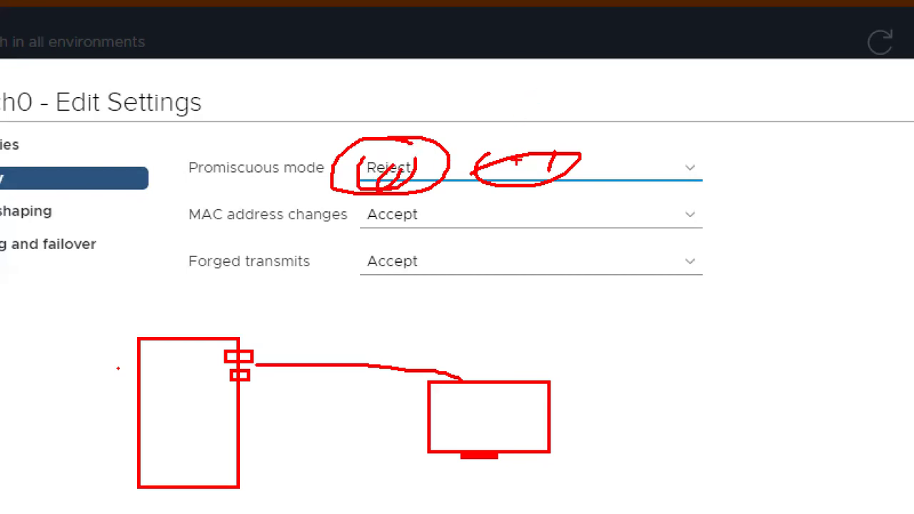
pyautogui.press('Escape')
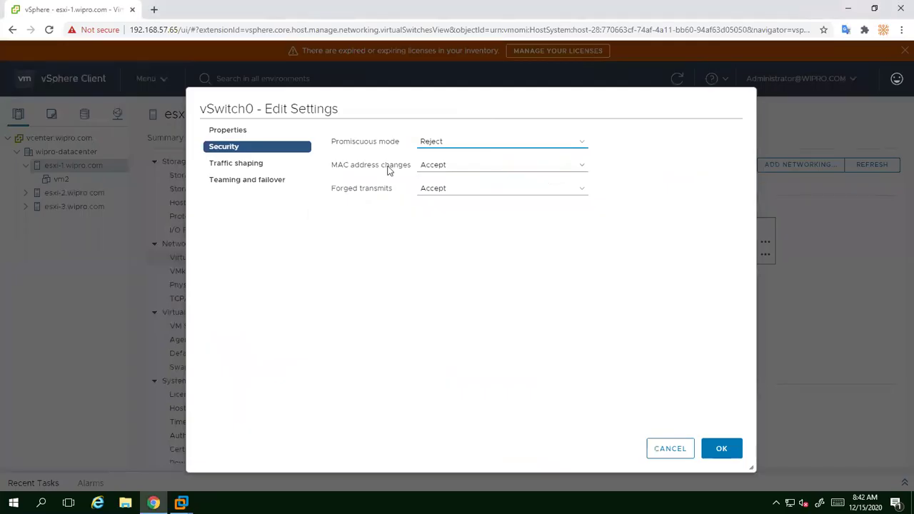
pyautogui.moveTo(317, 229)
pyautogui.mouseDown()
pyautogui.moveTo(335, 293)
pyautogui.moveTo(365, 336)
pyautogui.mouseUp()
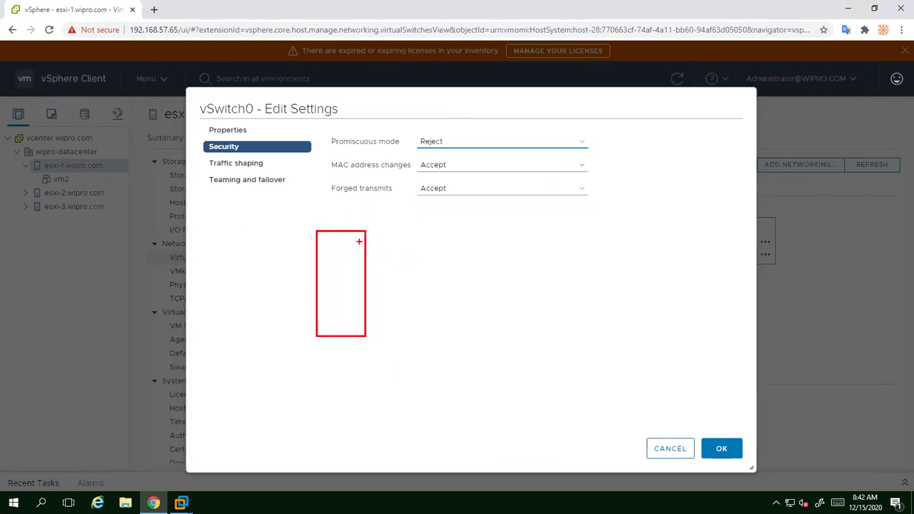
pyautogui.moveTo(366, 240); pyautogui.dragTo(372, 278)
pyautogui.moveTo(480, 235); pyautogui.dragTo(528, 356)
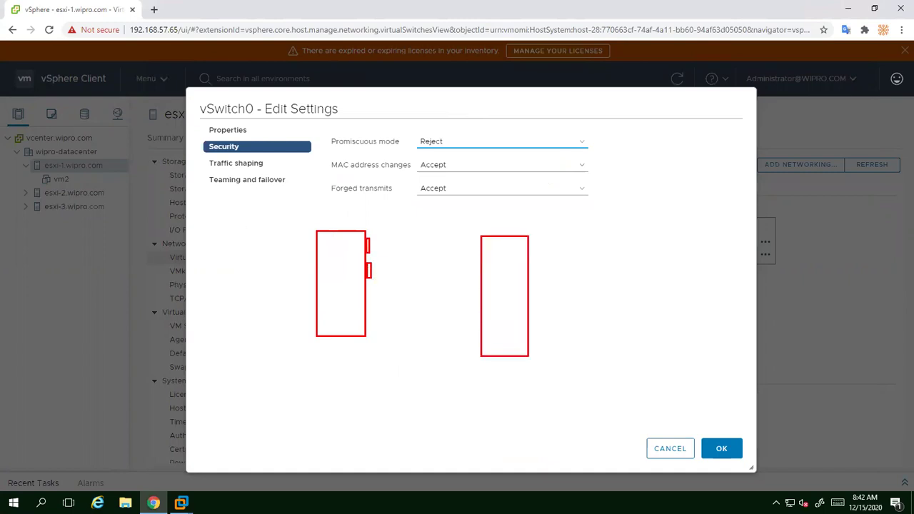
pyautogui.moveTo(527, 250); pyautogui.dragTo(572, 234)
pyautogui.moveTo(528, 282); pyautogui.dragTo(562, 272)
pyautogui.moveTo(528, 307)
pyautogui.mouseDown()
pyautogui.moveTo(559, 300)
pyautogui.moveTo(565, 320)
pyautogui.mouseUp()
pyautogui.moveTo(542, 336); pyautogui.dragTo(580, 328)
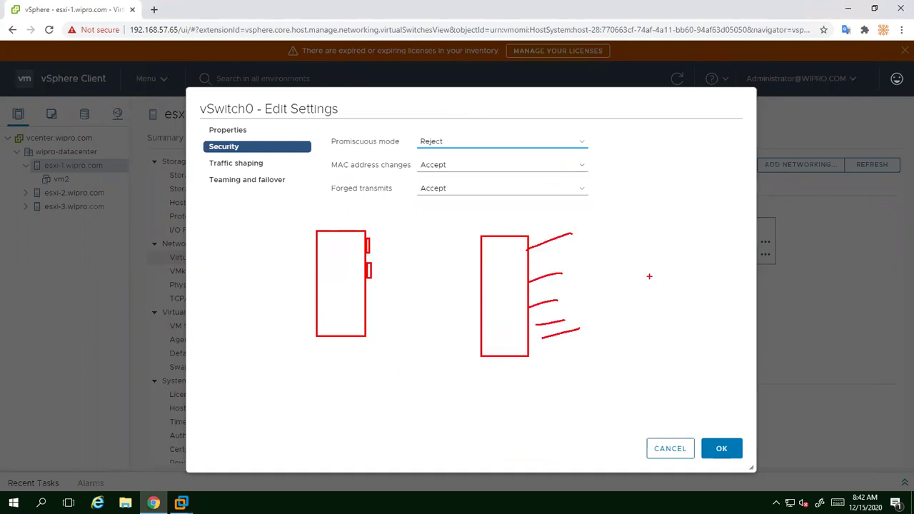
pyautogui.moveTo(595, 226)
pyautogui.mouseDown()
pyautogui.moveTo(629, 255)
pyautogui.moveTo(625, 262)
pyautogui.moveTo(677, 267)
pyautogui.mouseUp()
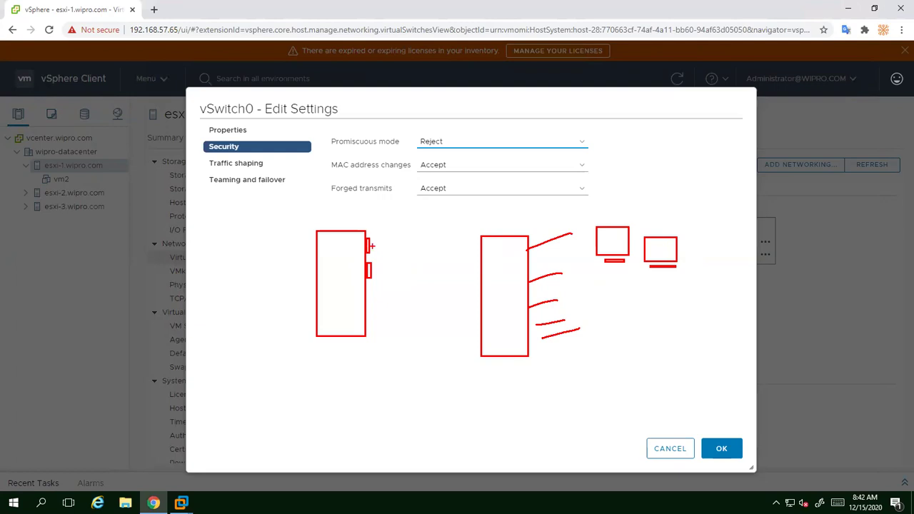
pyautogui.moveTo(369, 245); pyautogui.dragTo(475, 249)
pyautogui.moveTo(604, 261); pyautogui.dragTo(408, 231)
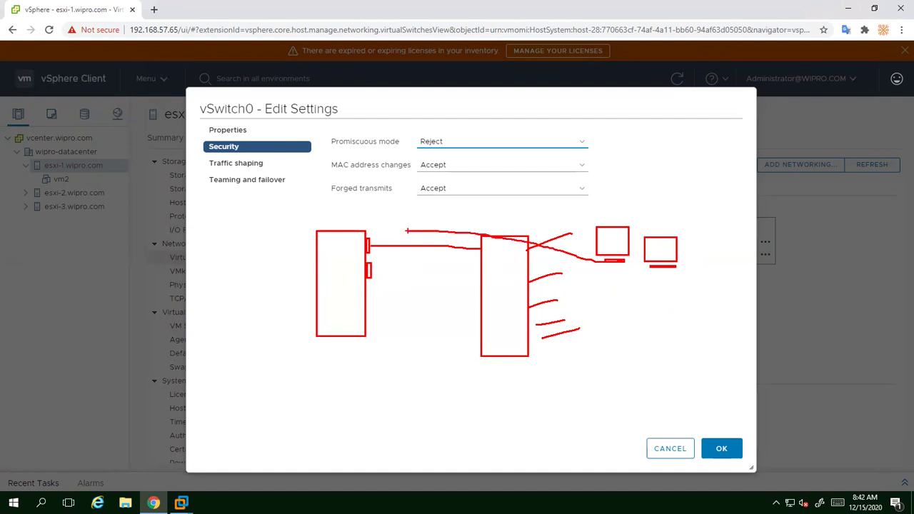
pyautogui.write('tSnifff')
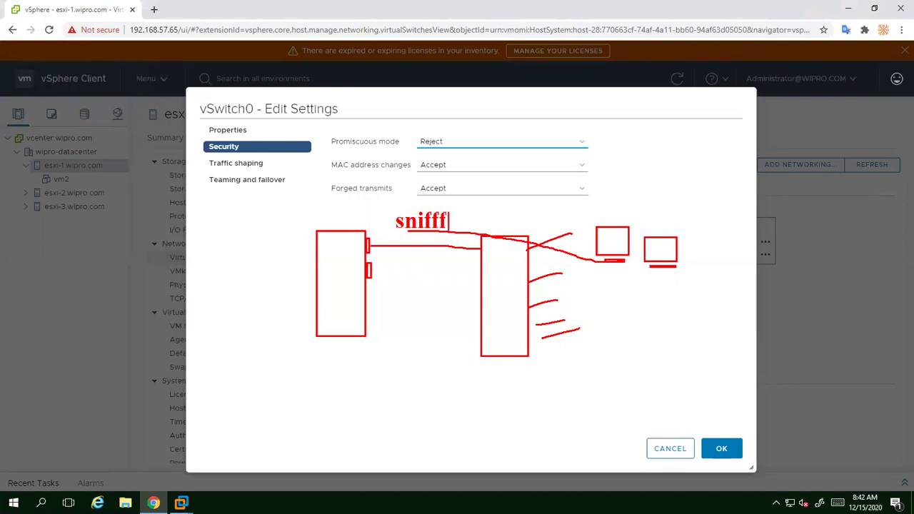
pyautogui.press('BackSpace')
pyautogui.moveTo(454, 133); pyautogui.dragTo(437, 141)
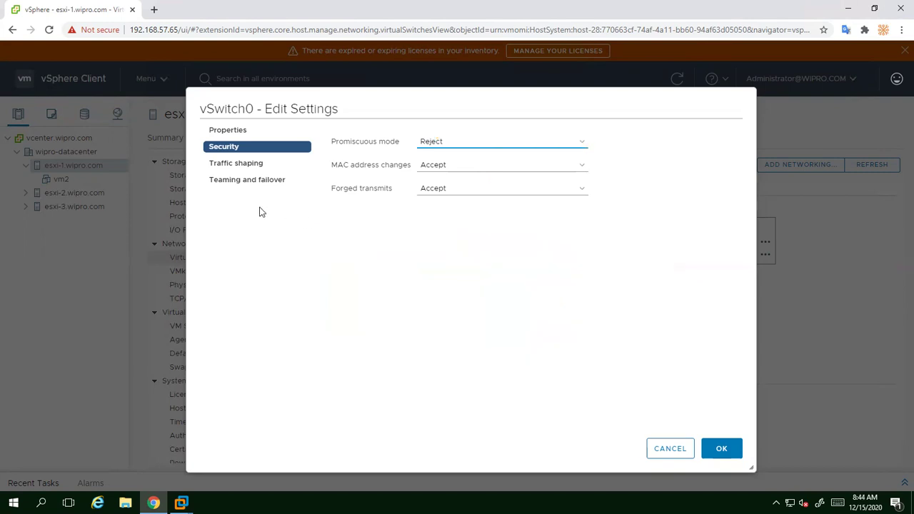
pyautogui.moveTo(337, 164); pyautogui.dragTo(391, 167)
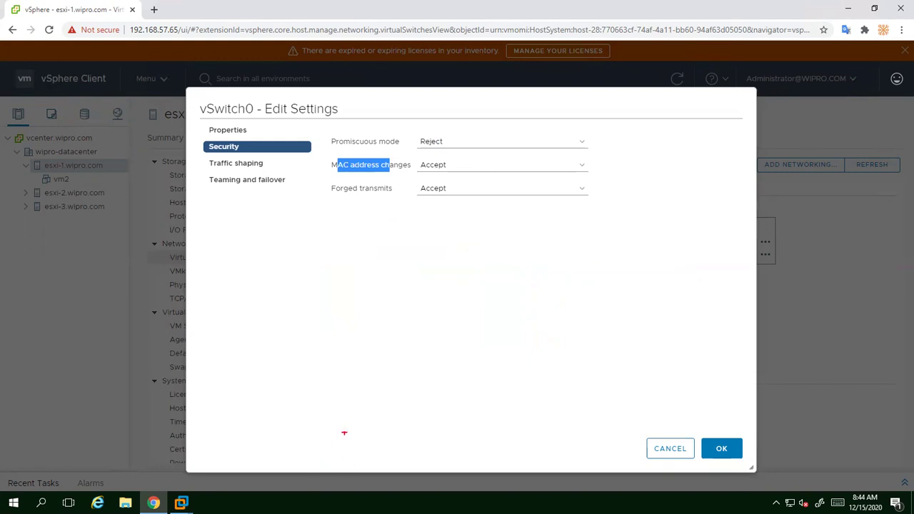
pyautogui.moveTo(338, 261)
pyautogui.mouseDown()
pyautogui.moveTo(385, 340)
pyautogui.moveTo(402, 397)
pyautogui.mouseUp()
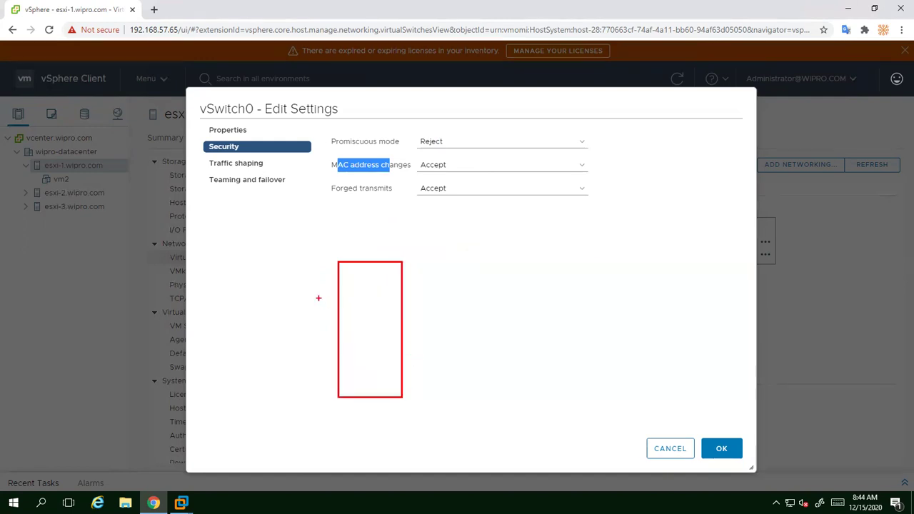
pyautogui.moveTo(277, 270)
pyautogui.mouseDown()
pyautogui.moveTo(326, 300)
pyautogui.moveTo(343, 295)
pyautogui.mouseUp()
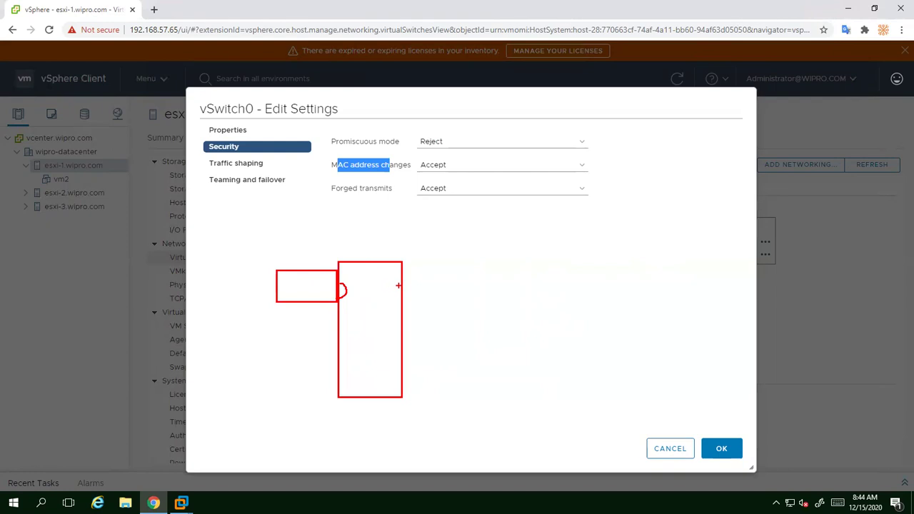
pyautogui.moveTo(404, 286); pyautogui.dragTo(405, 299)
pyautogui.moveTo(548, 270); pyautogui.dragTo(596, 354)
pyautogui.moveTo(659, 294)
pyautogui.mouseDown()
pyautogui.moveTo(702, 334)
pyautogui.moveTo(692, 334)
pyautogui.mouseUp()
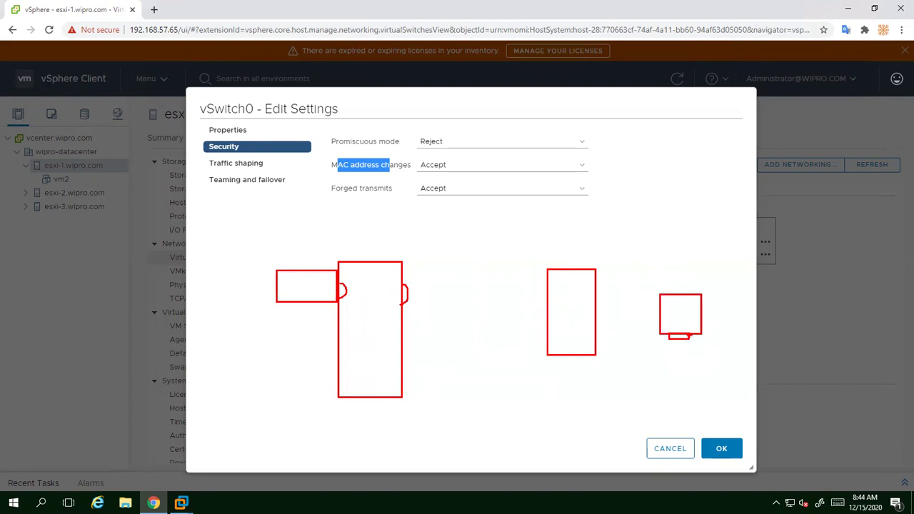
pyautogui.moveTo(410, 296); pyautogui.dragTo(654, 310)
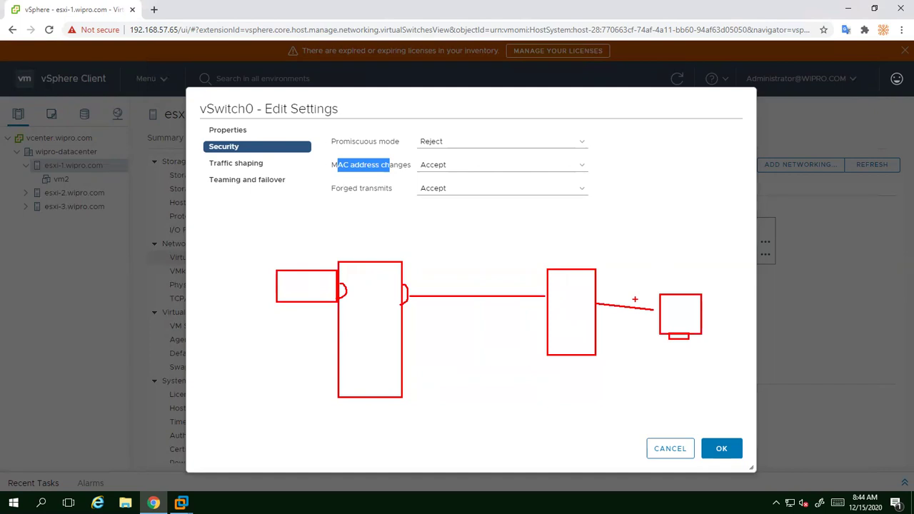
pyautogui.write('tVm')
pyautogui.moveTo(396, 232); pyautogui.dragTo(390, 246)
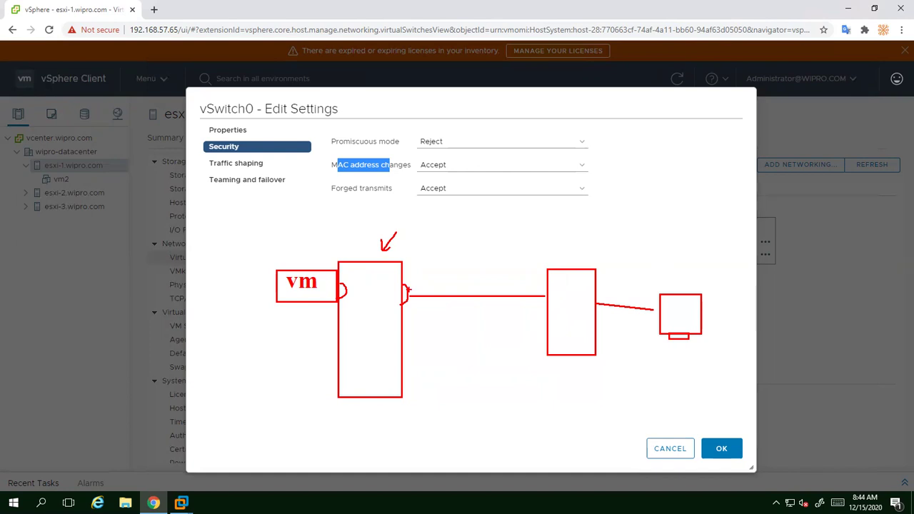
pyautogui.moveTo(449, 162)
pyautogui.mouseDown()
pyautogui.moveTo(424, 158)
pyautogui.moveTo(453, 163)
pyautogui.mouseUp()
pyautogui.moveTo(271, 218); pyautogui.dragTo(270, 240)
pyautogui.write('00:')
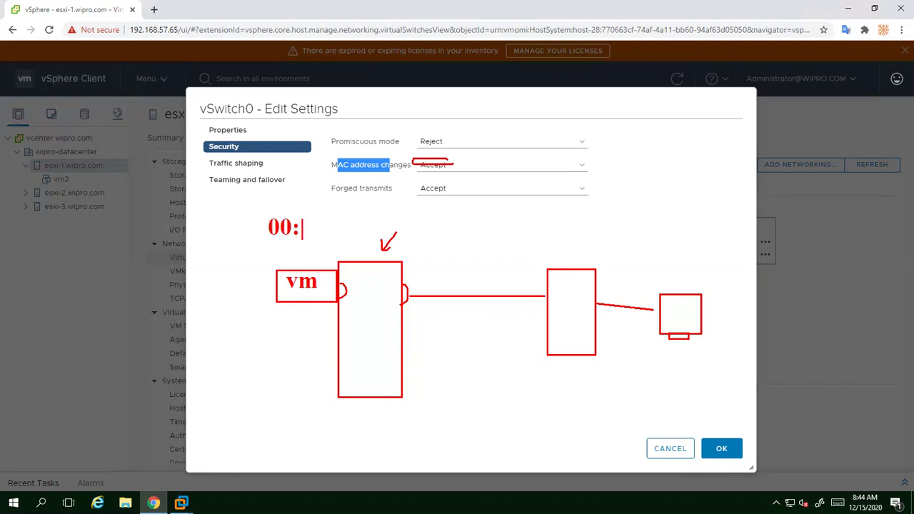
pyautogui.write('ec:')
pyautogui.press('BackSpace')
pyautogui.write('01')
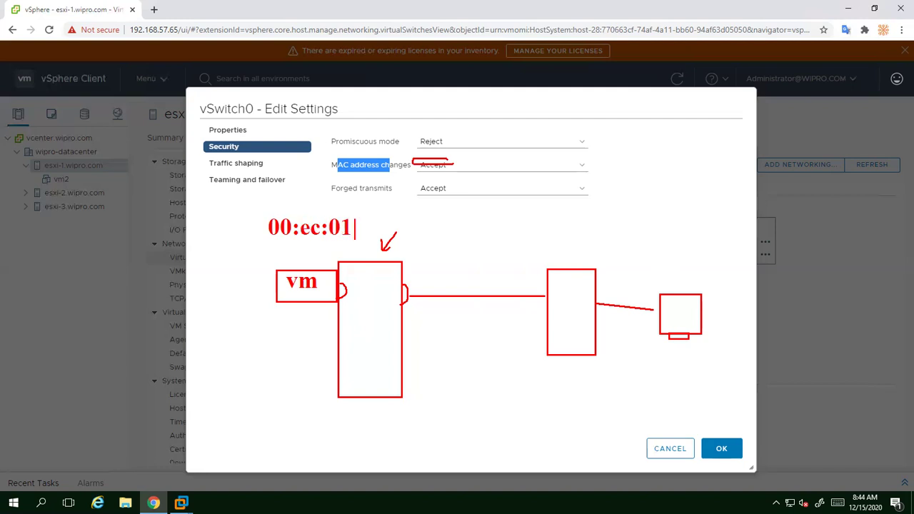
pyautogui.click(352, 214)
pyautogui.moveTo(265, 245); pyautogui.dragTo(319, 244)
pyautogui.moveTo(327, 243)
pyautogui.mouseDown()
pyautogui.moveTo(361, 236)
pyautogui.moveTo(336, 243)
pyautogui.mouseUp()
pyautogui.moveTo(412, 221); pyautogui.dragTo(412, 242)
pyautogui.write('02')
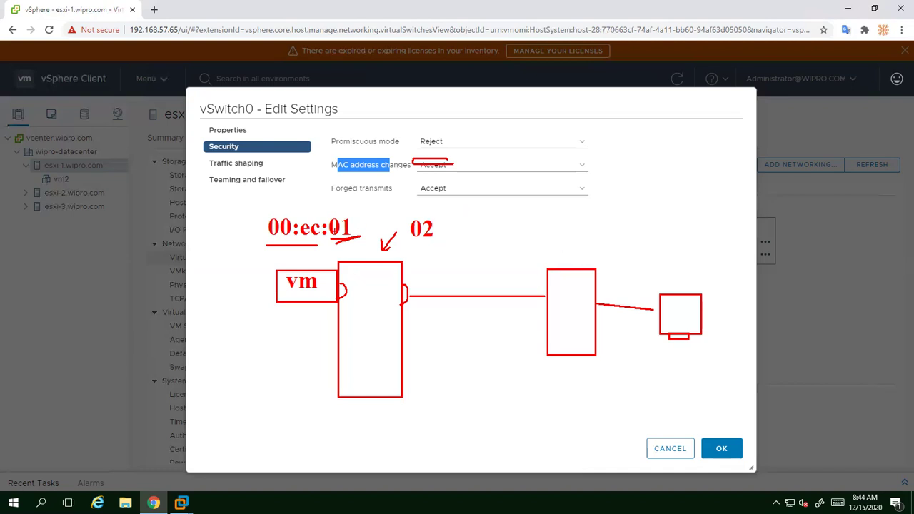
pyautogui.moveTo(437, 213)
pyautogui.mouseDown()
pyautogui.moveTo(412, 212)
pyautogui.moveTo(439, 237)
pyautogui.moveTo(418, 211)
pyautogui.mouseUp()
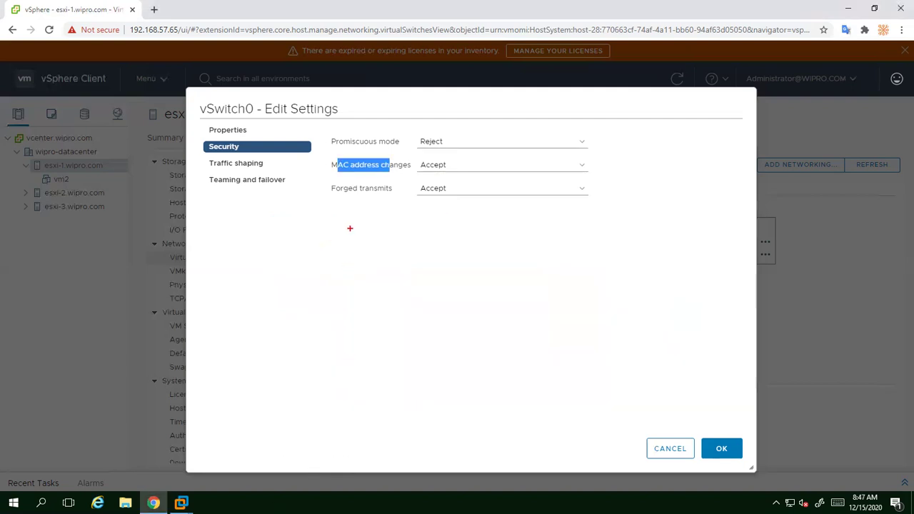
pyautogui.moveTo(332, 186); pyautogui.dragTo(460, 201)
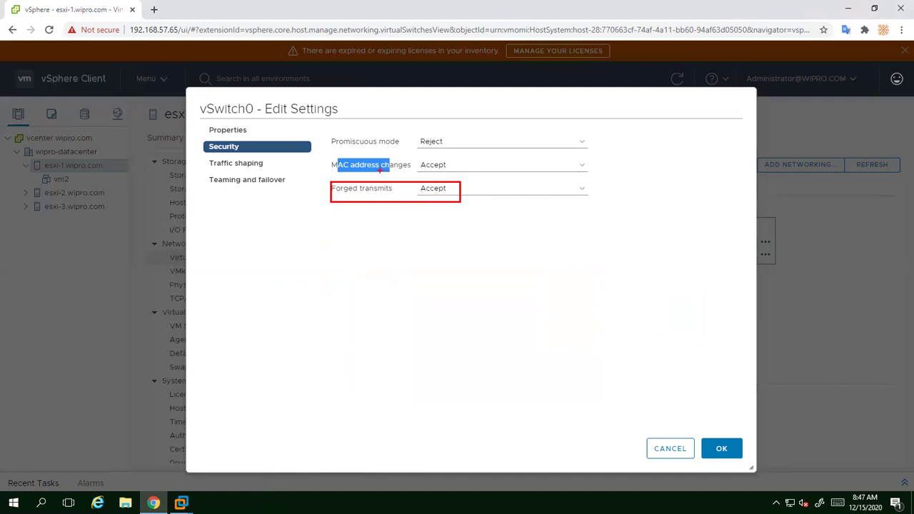
pyautogui.moveTo(379, 170)
pyautogui.mouseDown()
pyautogui.moveTo(417, 137)
pyautogui.moveTo(528, 126)
pyautogui.moveTo(615, 162)
pyautogui.moveTo(635, 189)
pyautogui.mouseUp()
pyautogui.moveTo(645, 330)
pyautogui.mouseDown()
pyautogui.moveTo(637, 292)
pyautogui.moveTo(464, 252)
pyautogui.moveTo(408, 297)
pyautogui.moveTo(427, 297)
pyautogui.mouseUp()
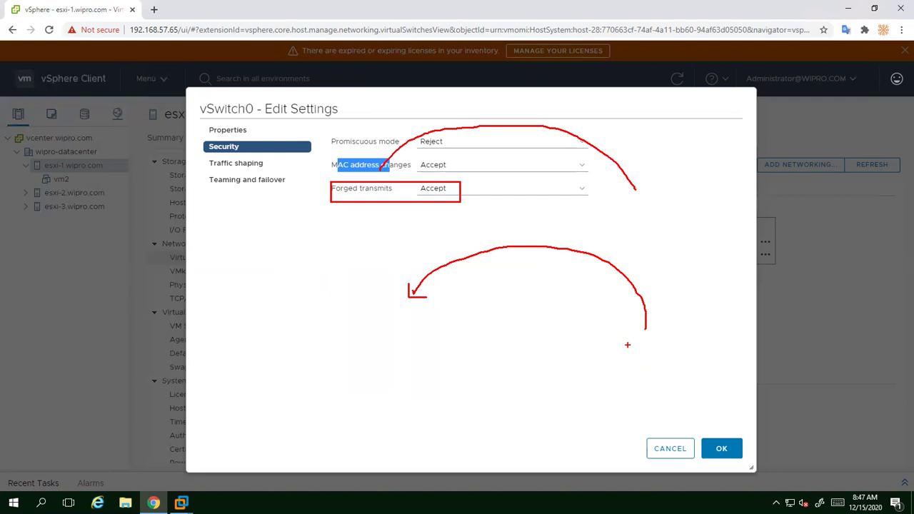
pyautogui.press('Escape')
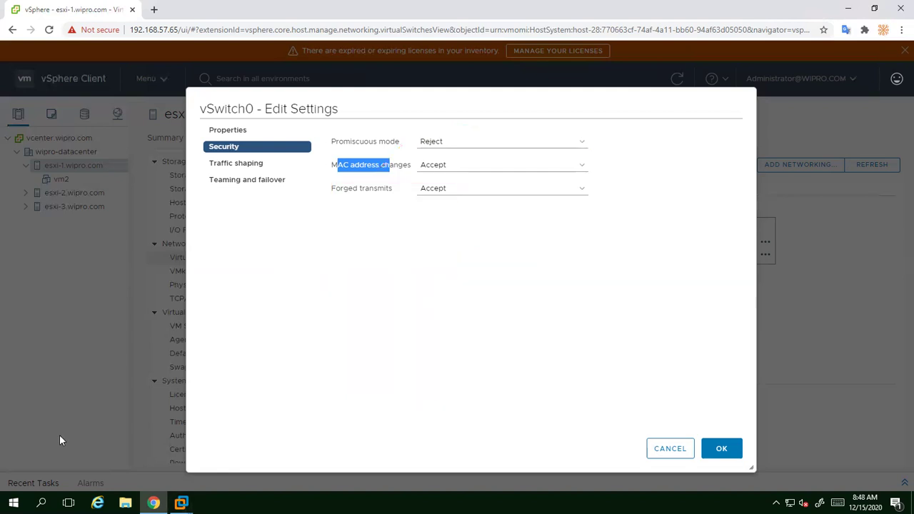
# - Show vSwitch0's traffic shaping policy to review its status, average bandwidth, peak bandwidth and burst size
pyautogui.click(223, 165)
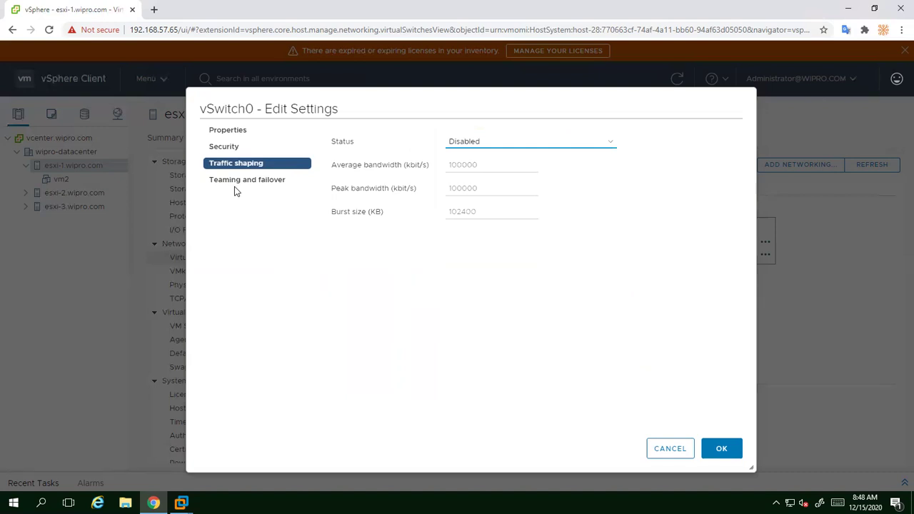
pyautogui.click(457, 144)
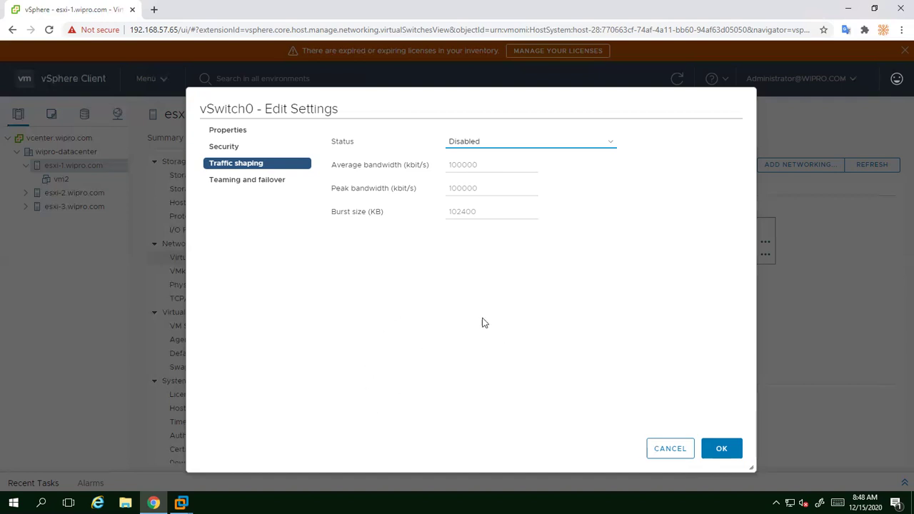
pyautogui.moveTo(419, 277); pyautogui.dragTo(482, 394)
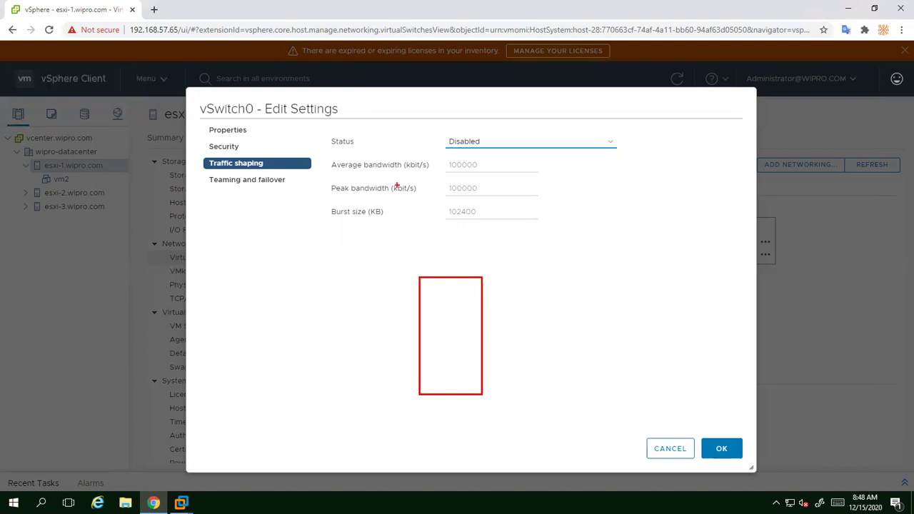
pyautogui.press('Escape')
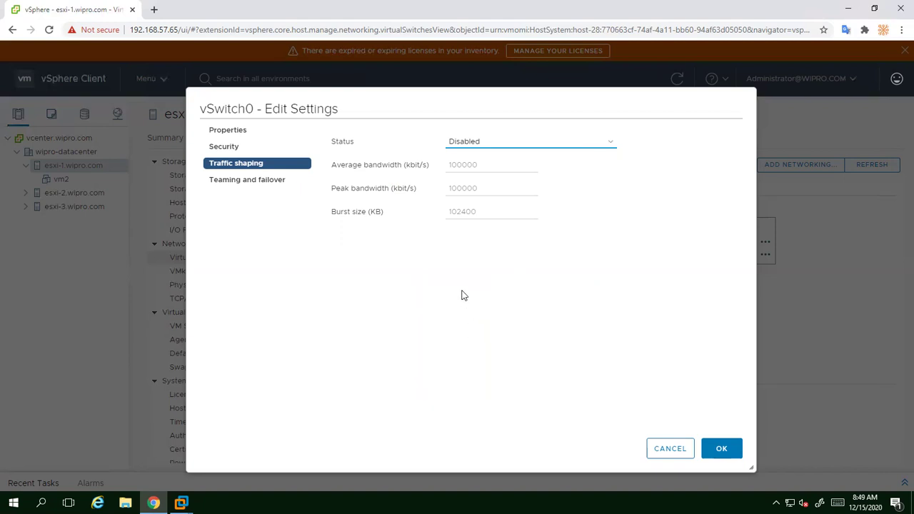
# - Review vSwitch0's teaming and failover policy, then close its settings without saving
pyautogui.click(260, 184)
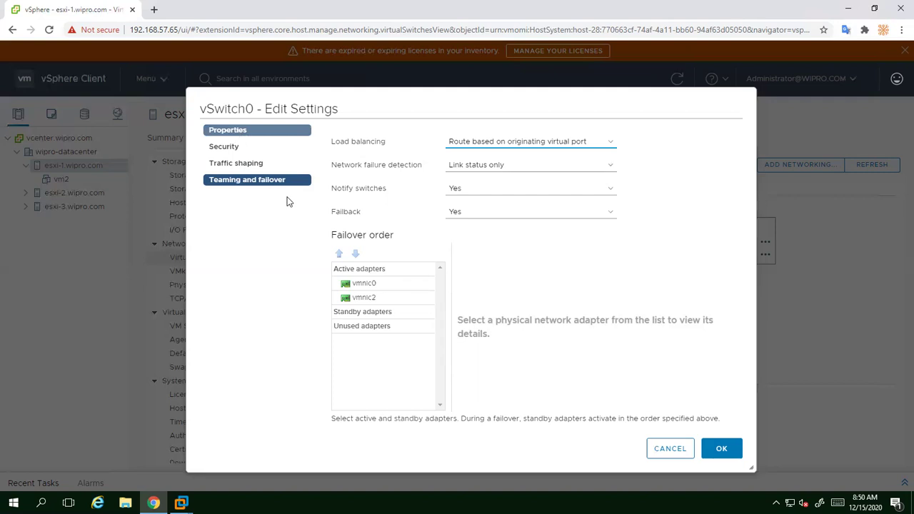
pyautogui.moveTo(257, 108); pyautogui.dragTo(202, 108)
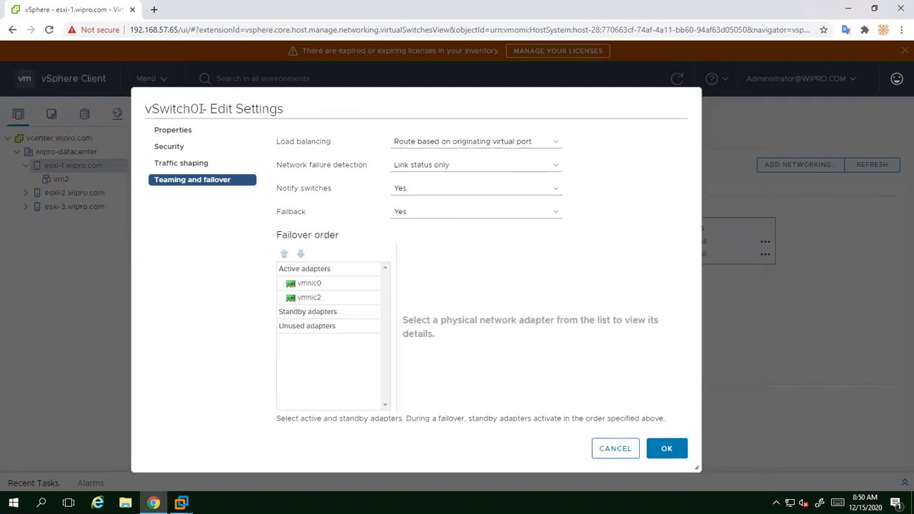
pyautogui.click(614, 451)
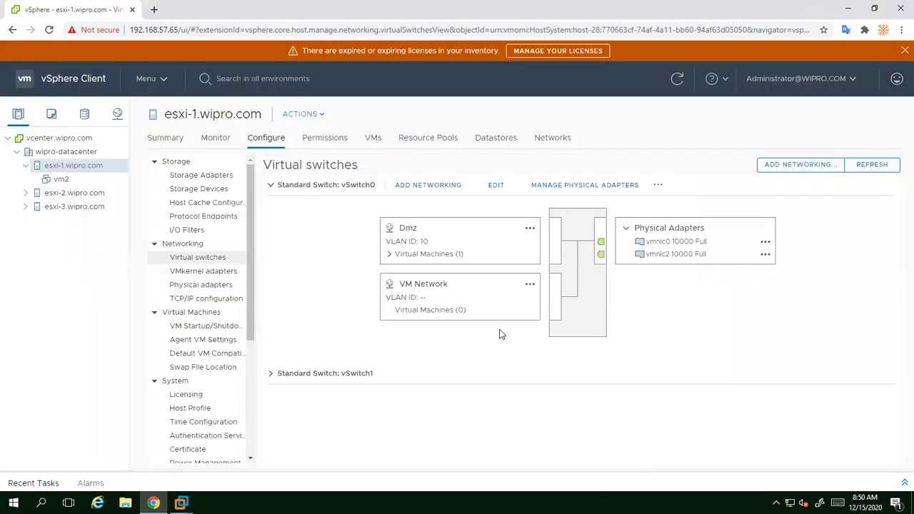
# - Review the teaming and failover override options of the Dmz port group, then close its settings without saving
pyautogui.click(529, 230)
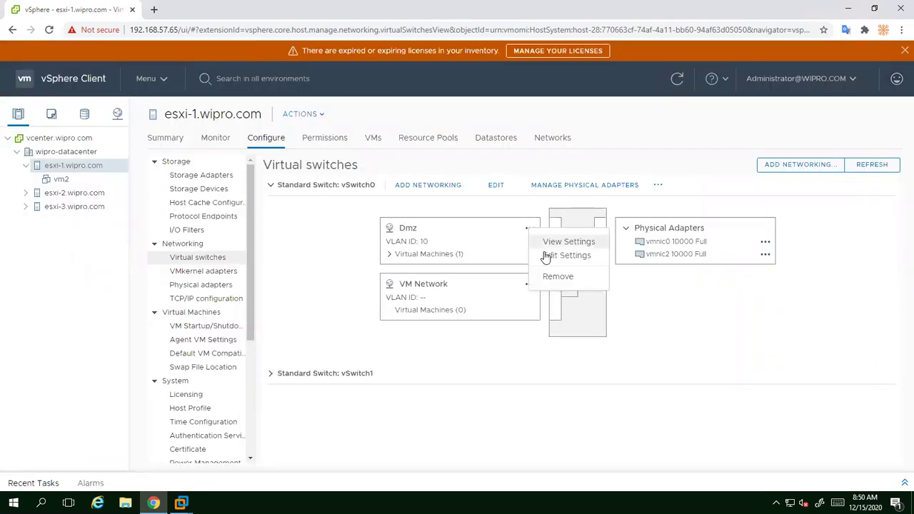
pyautogui.click(566, 255)
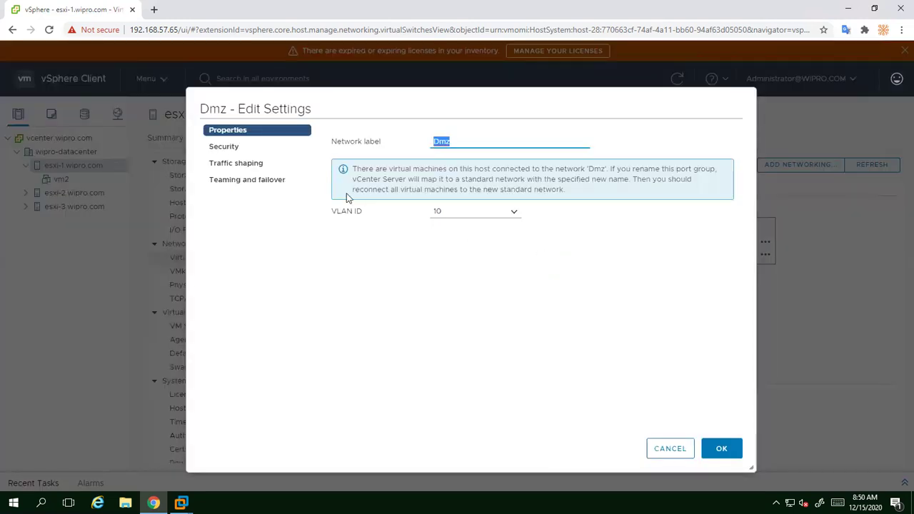
pyautogui.click(259, 183)
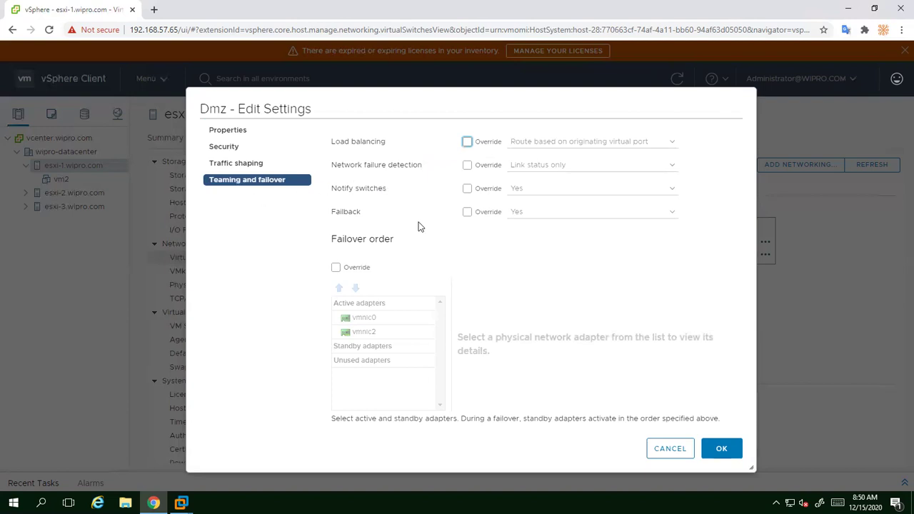
pyautogui.moveTo(495, 108); pyautogui.dragTo(15, 282)
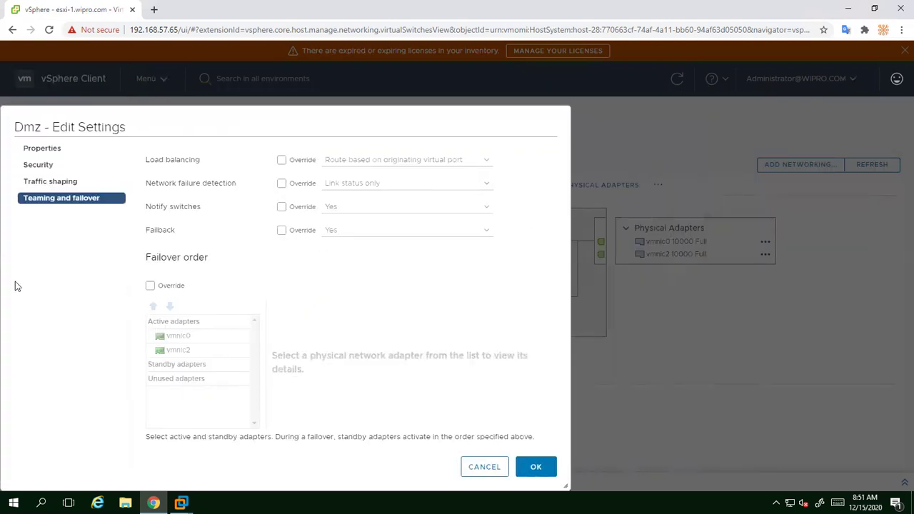
pyautogui.click(483, 466)
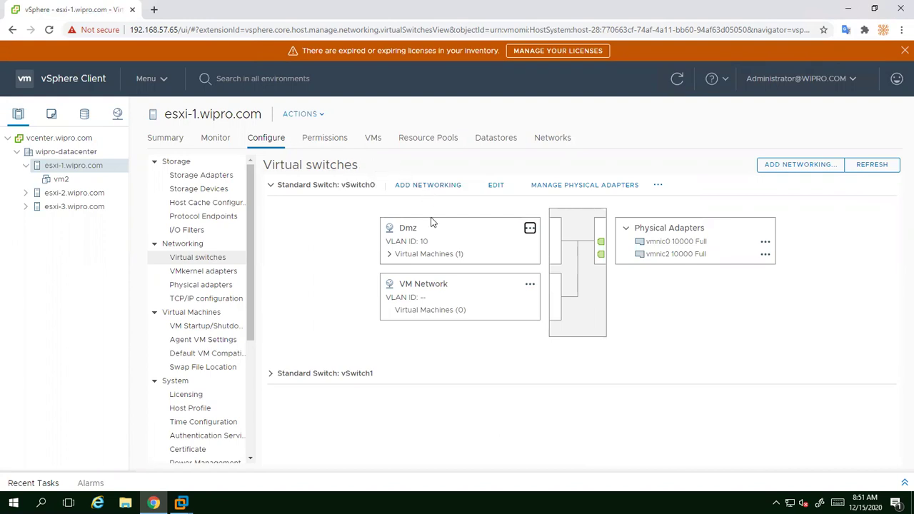
# - Reopen vSwitch0's teaming and failover settings and examine the details of adapters vmnic0 and vmnic2
pyautogui.click(494, 187)
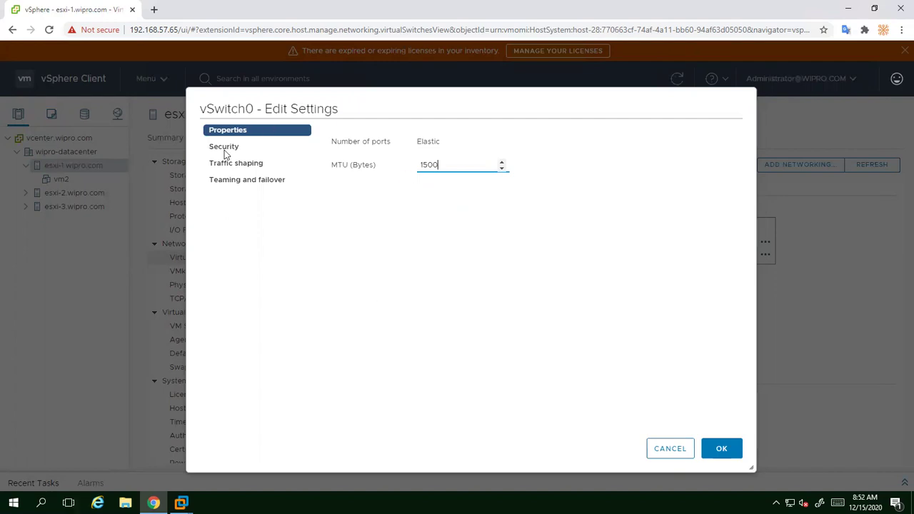
pyautogui.click(243, 184)
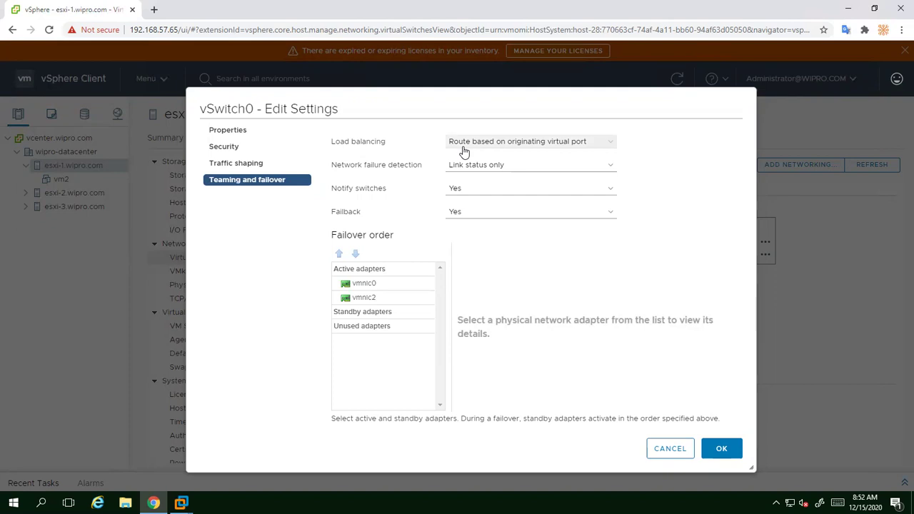
pyautogui.click(357, 284)
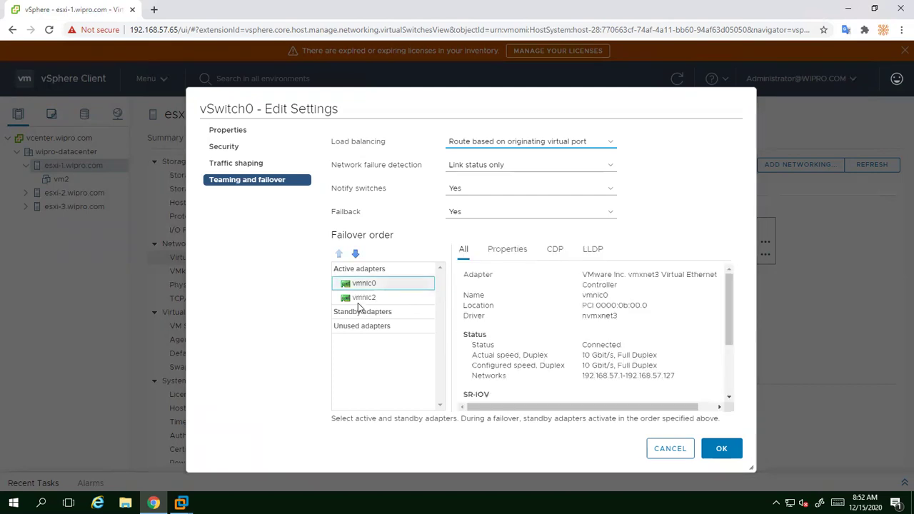
pyautogui.click(364, 297)
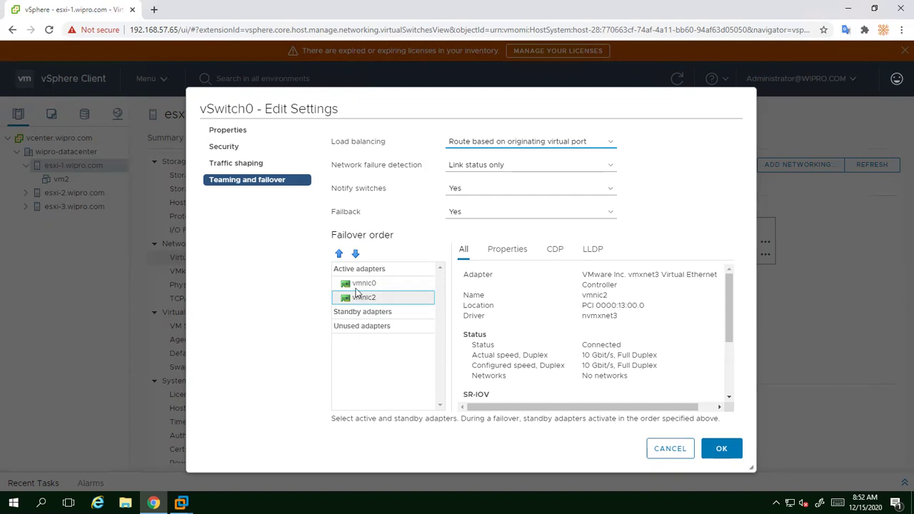
# - Try vmnic2 as a standby adapter in vSwitch0's failover order, returning it to the active adapters each time
pyautogui.click(358, 284)
pyautogui.click(359, 297)
pyautogui.click(355, 255)
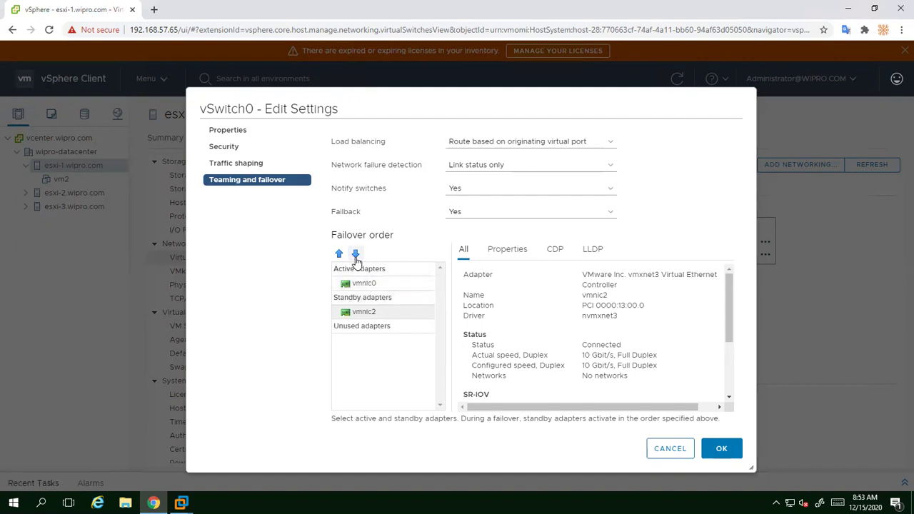
pyautogui.click(339, 255)
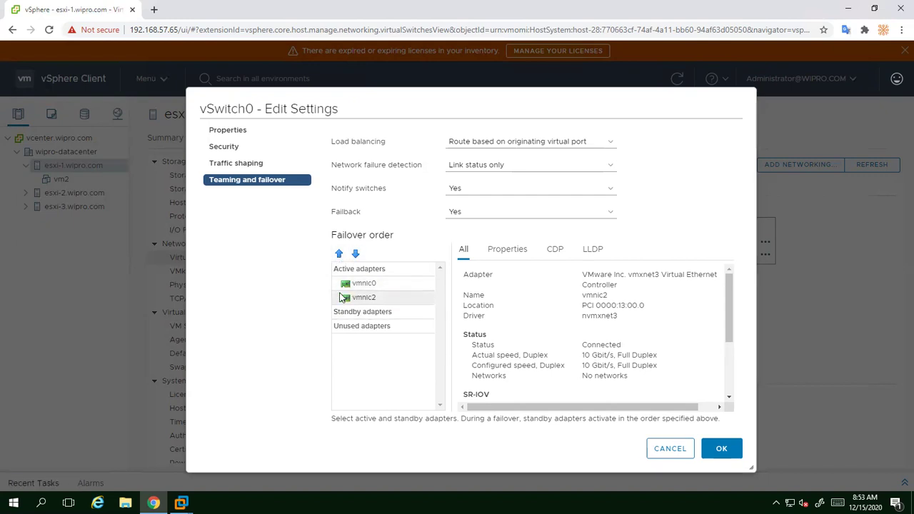
pyautogui.moveTo(389, 113); pyautogui.dragTo(191, 159)
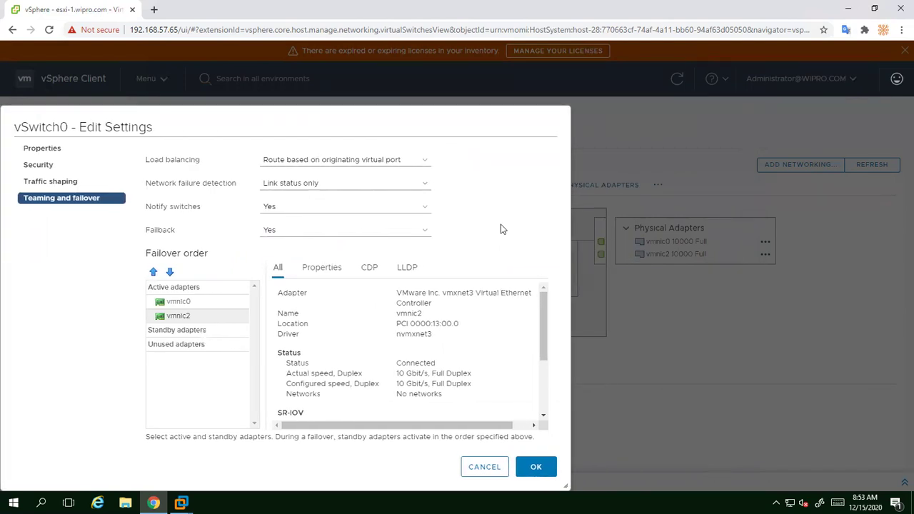
pyautogui.moveTo(293, 125); pyautogui.dragTo(436, 97)
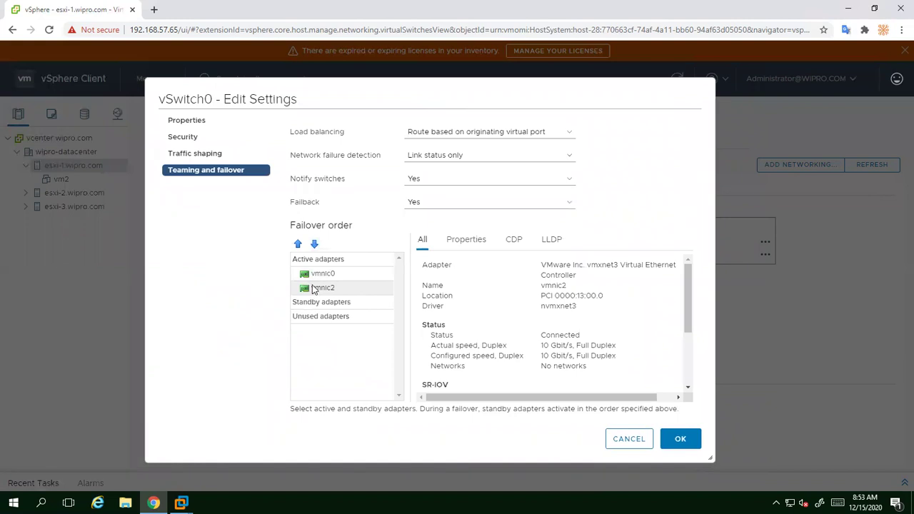
pyautogui.click(320, 288)
pyautogui.click(314, 245)
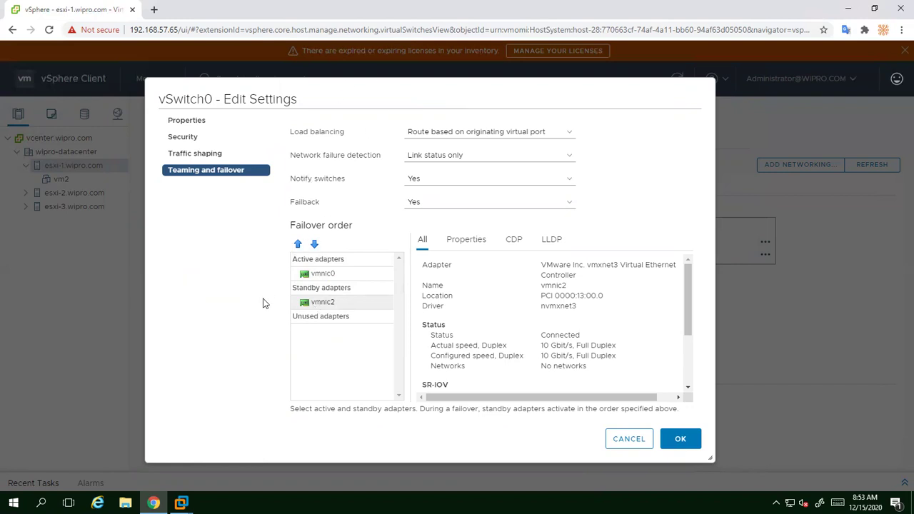
pyautogui.click(298, 245)
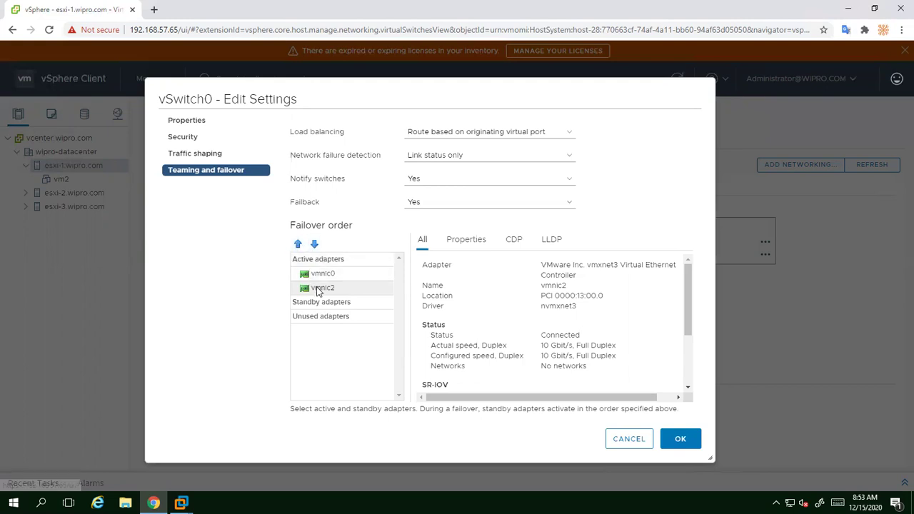
pyautogui.click(314, 244)
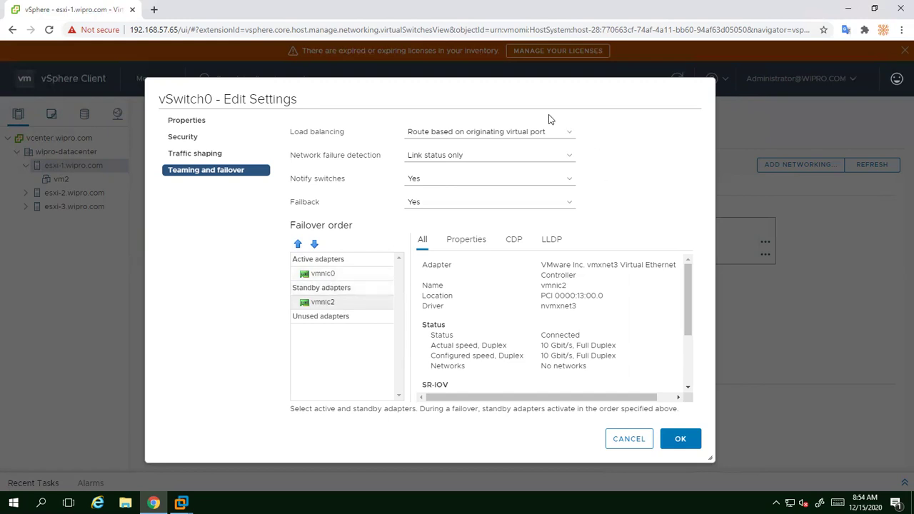
pyautogui.moveTo(548, 115); pyautogui.dragTo(447, 123)
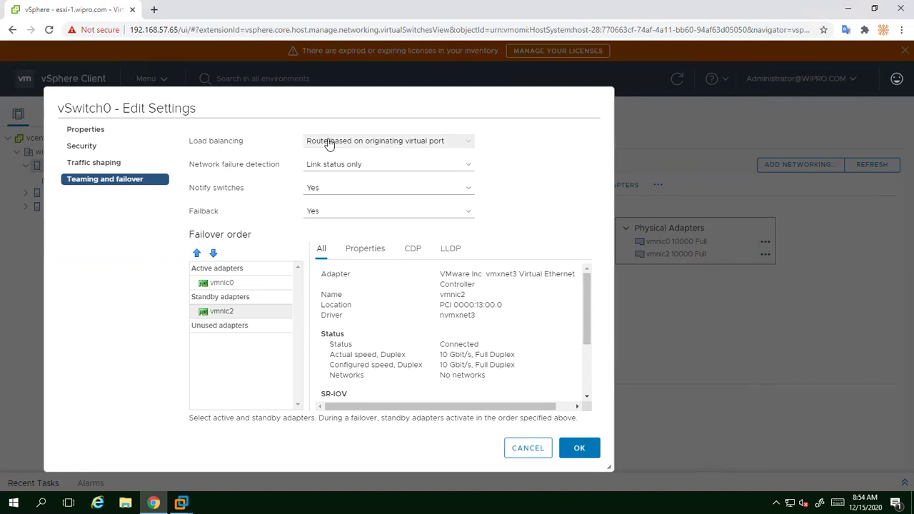
pyautogui.click(212, 310)
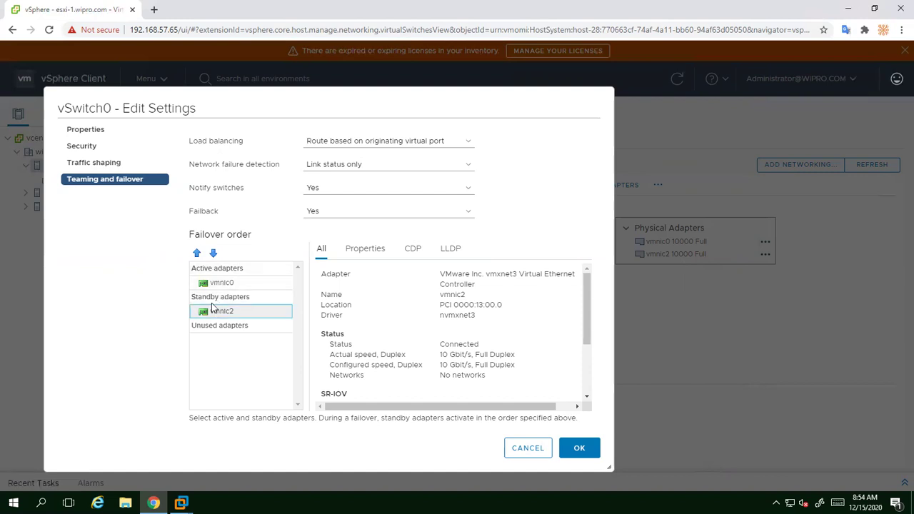
pyautogui.click(197, 252)
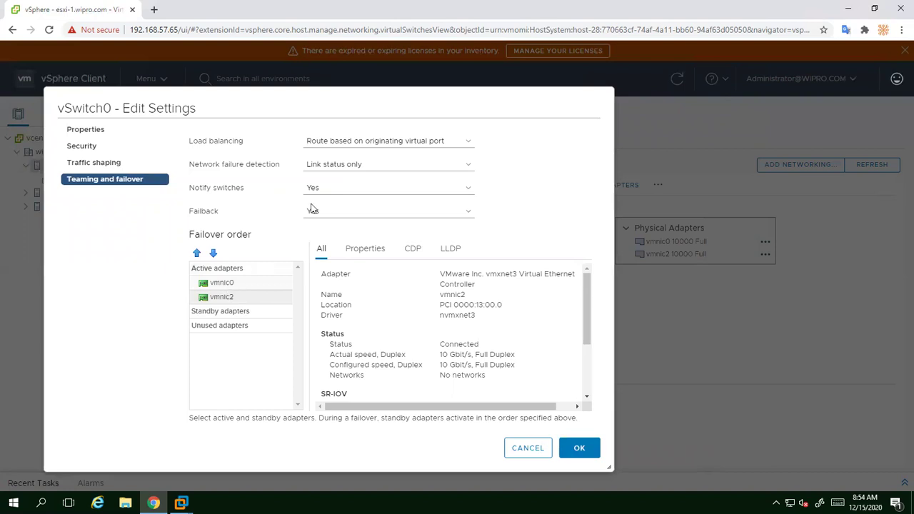
# - Try IP hash and source MAC hash load balancing for vSwitch0, then return to routing based on originating virtual port
pyautogui.click(350, 147)
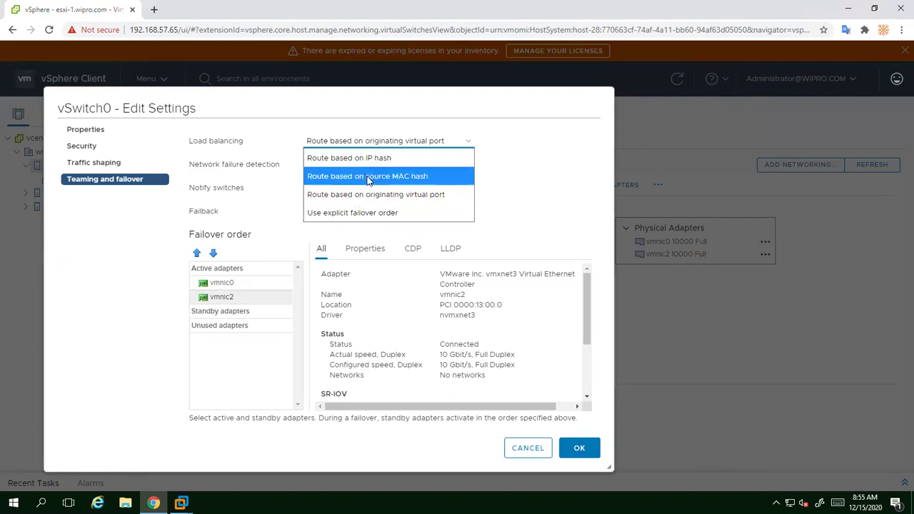
pyautogui.click(360, 157)
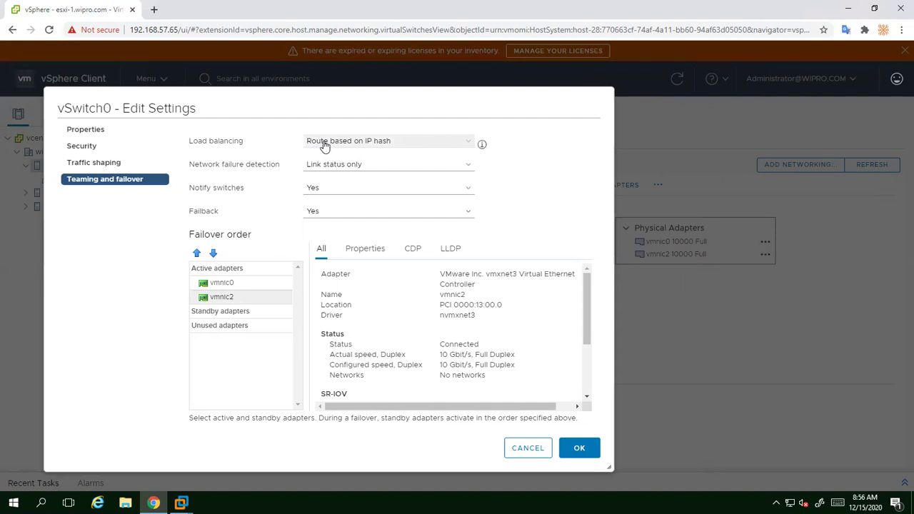
pyautogui.click(364, 148)
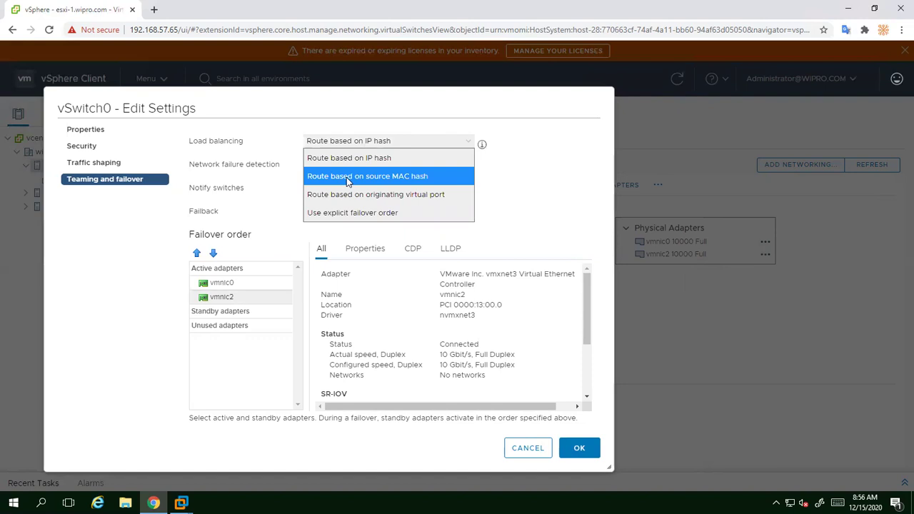
pyautogui.click(346, 177)
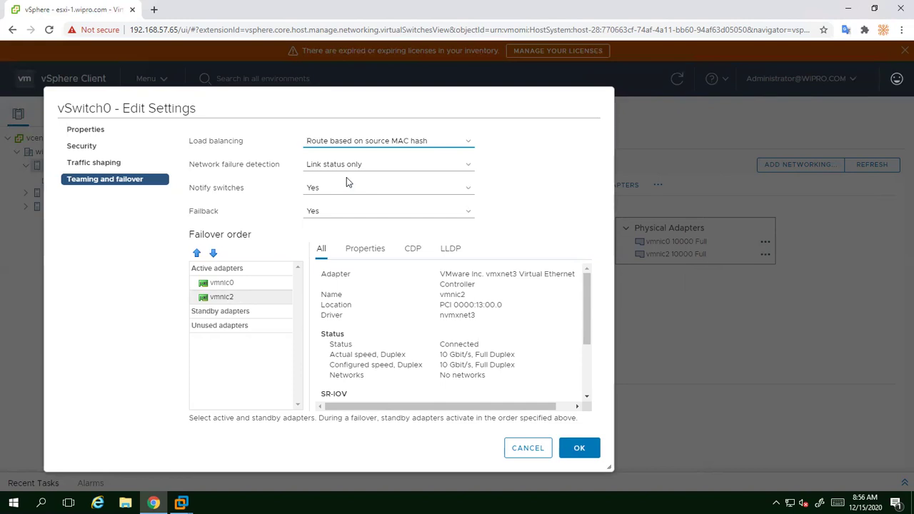
pyautogui.click(348, 143)
pyautogui.click(330, 203)
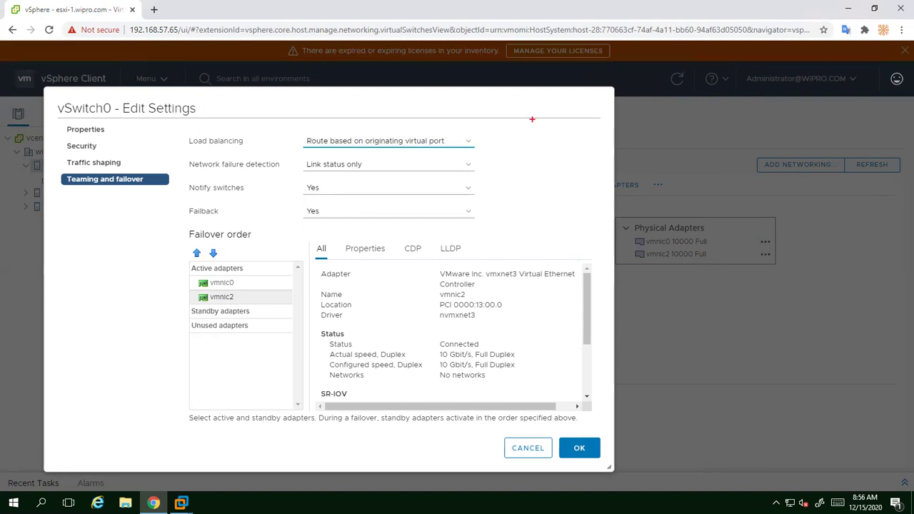
pyautogui.moveTo(526, 158)
pyautogui.mouseDown()
pyautogui.moveTo(575, 233)
pyautogui.moveTo(578, 254)
pyautogui.mouseUp()
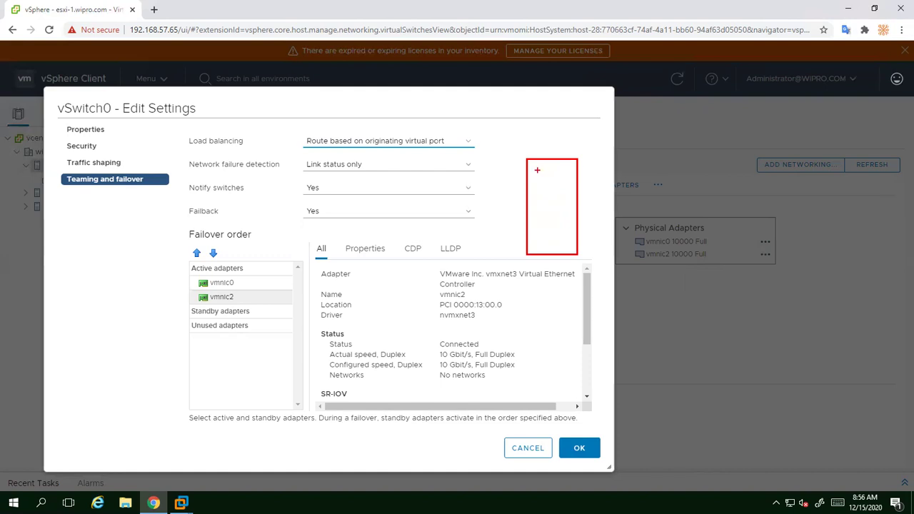
pyautogui.moveTo(529, 165); pyautogui.dragTo(534, 218)
pyautogui.moveTo(579, 164); pyautogui.dragTo(583, 221)
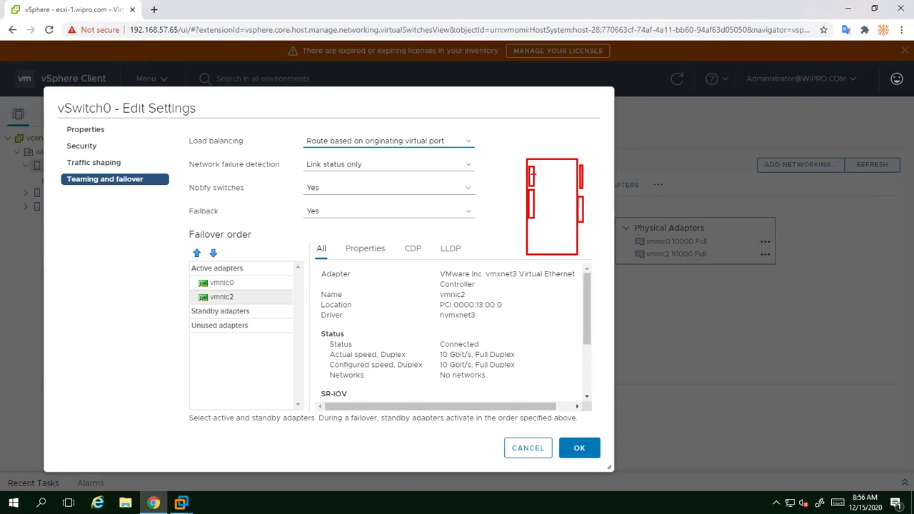
pyautogui.moveTo(531, 173)
pyautogui.mouseDown()
pyautogui.moveTo(556, 184)
pyautogui.moveTo(639, 169)
pyautogui.mouseUp()
pyautogui.moveTo(532, 204); pyautogui.dragTo(593, 203)
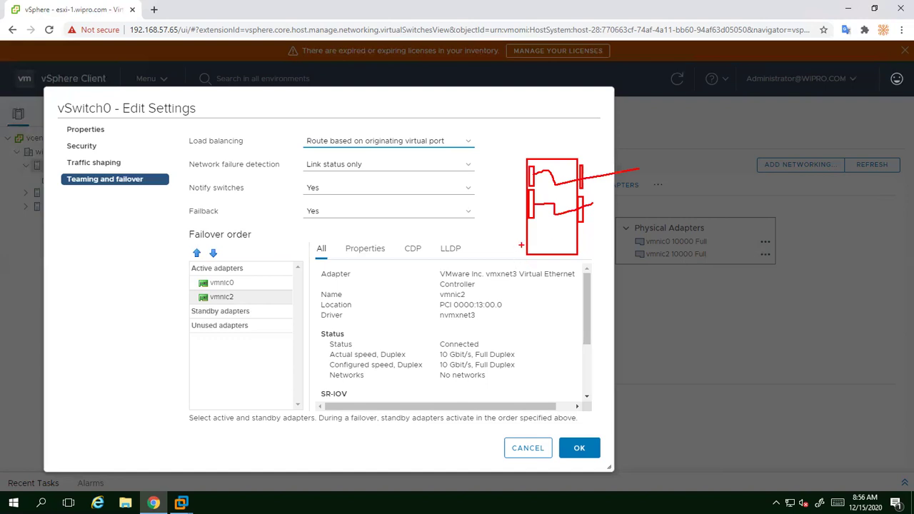
pyautogui.moveTo(529, 227)
pyautogui.mouseDown()
pyautogui.moveTo(537, 248)
pyautogui.moveTo(530, 228)
pyautogui.moveTo(551, 240)
pyautogui.moveTo(566, 189)
pyautogui.moveTo(616, 170)
pyautogui.mouseUp()
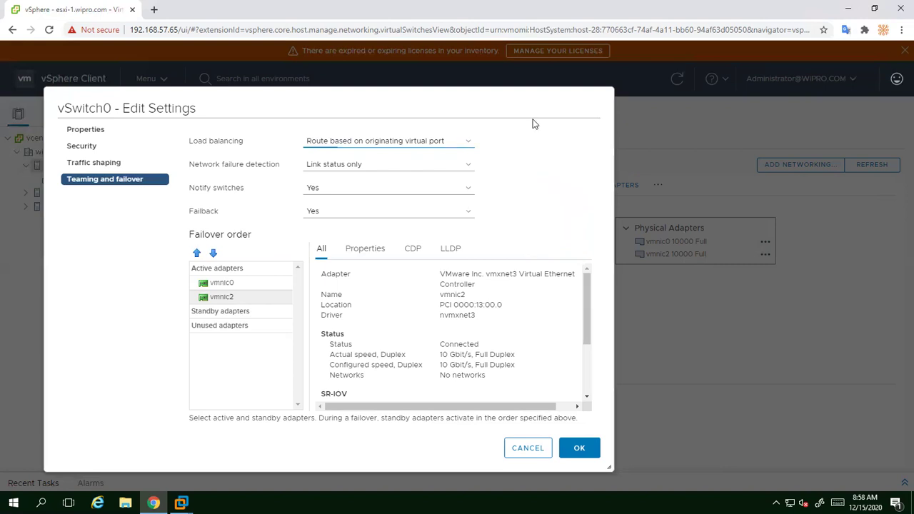
# - Try explicit failover order as vSwitch0's load balancing, with link status only as the network failure detection
pyautogui.click(378, 148)
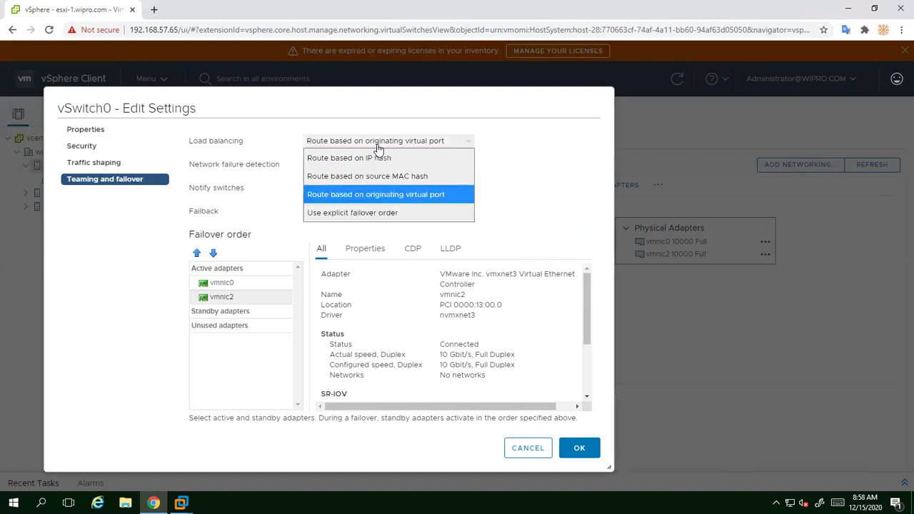
pyautogui.click(352, 212)
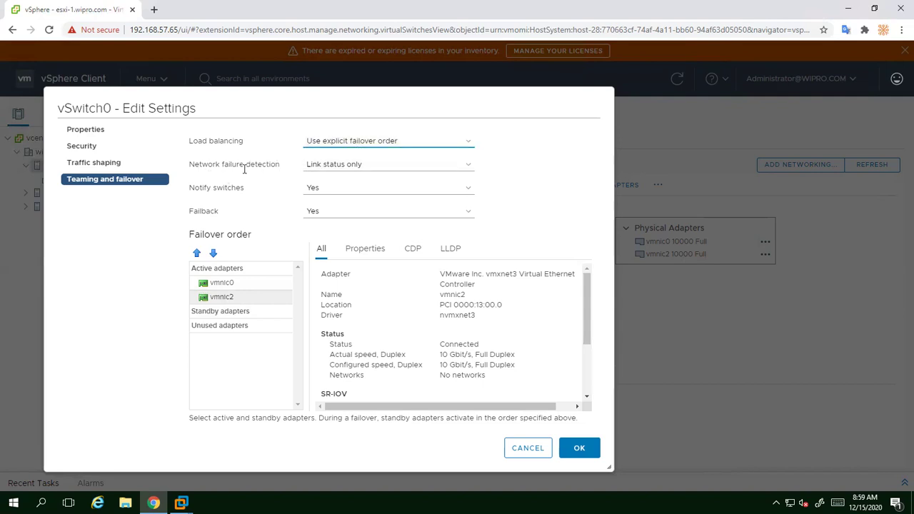
pyautogui.click(362, 165)
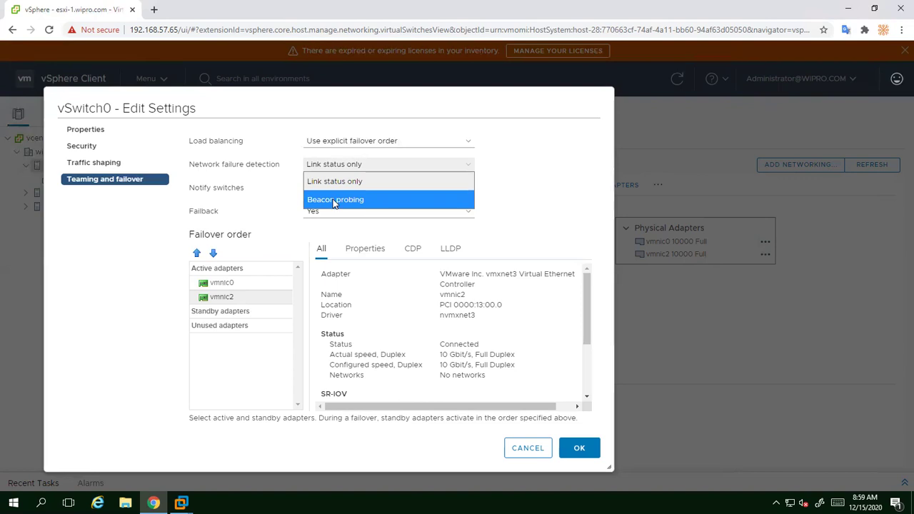
pyautogui.click(336, 182)
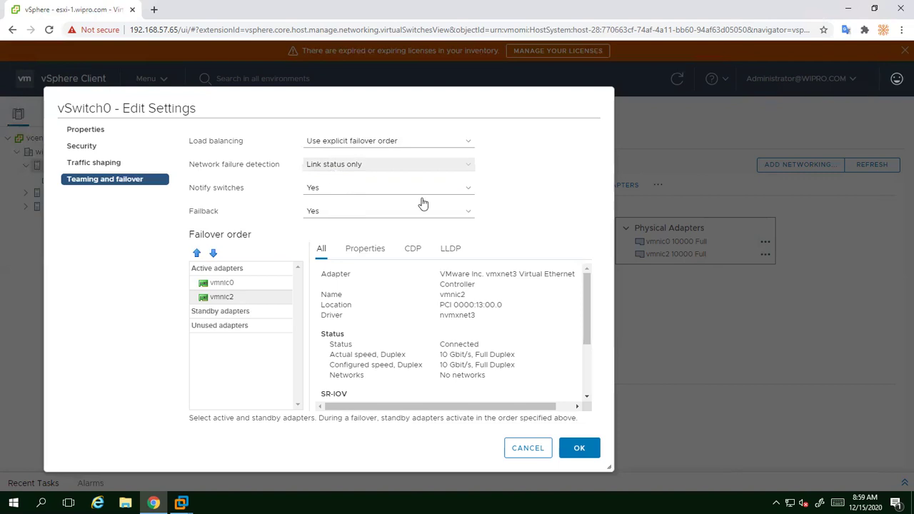
pyautogui.moveTo(503, 217)
pyautogui.mouseDown()
pyautogui.moveTo(588, 326)
pyautogui.moveTo(595, 355)
pyautogui.mouseUp()
pyautogui.moveTo(584, 238); pyautogui.dragTo(598, 301)
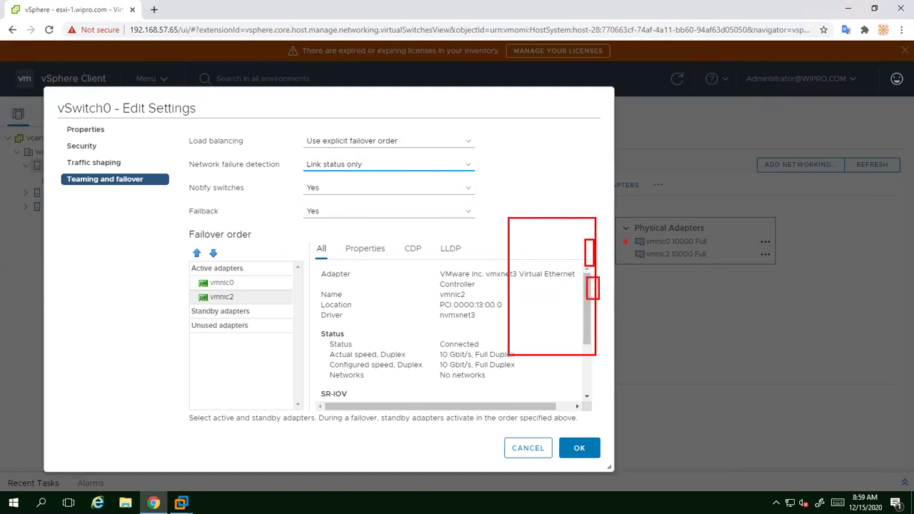
pyautogui.moveTo(603, 255); pyautogui.dragTo(700, 250)
pyautogui.moveTo(618, 298); pyautogui.dragTo(678, 288)
pyautogui.moveTo(699, 209)
pyautogui.mouseDown()
pyautogui.moveTo(756, 377)
pyautogui.moveTo(756, 368)
pyautogui.mouseUp()
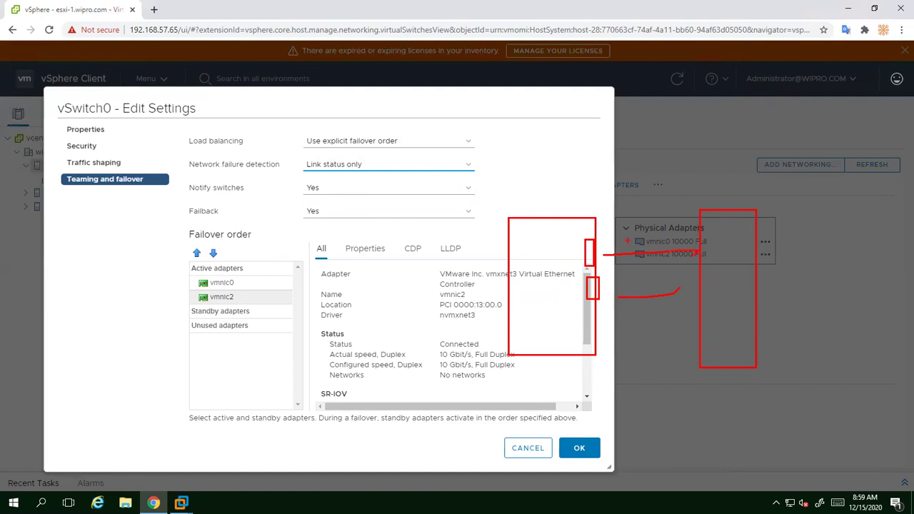
pyautogui.moveTo(641, 254); pyautogui.dragTo(620, 269)
pyautogui.moveTo(613, 282); pyautogui.dragTo(597, 287)
pyautogui.moveTo(329, 156)
pyautogui.mouseDown()
pyautogui.moveTo(372, 174)
pyautogui.moveTo(327, 159)
pyautogui.mouseUp()
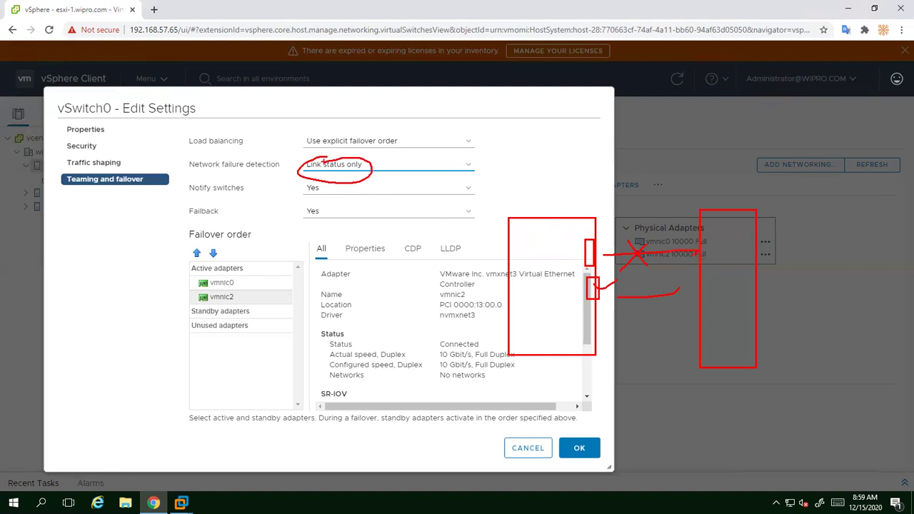
pyautogui.press('Escape')
# - Try beacon probing as vSwitch0's network failure detection and review the notify switches and failback options
pyautogui.click(340, 171)
pyautogui.click(331, 197)
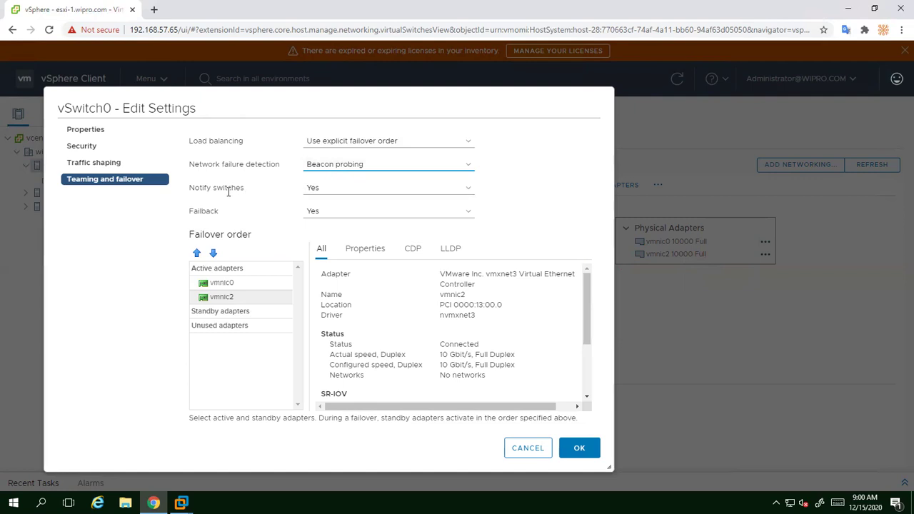
pyautogui.click(342, 194)
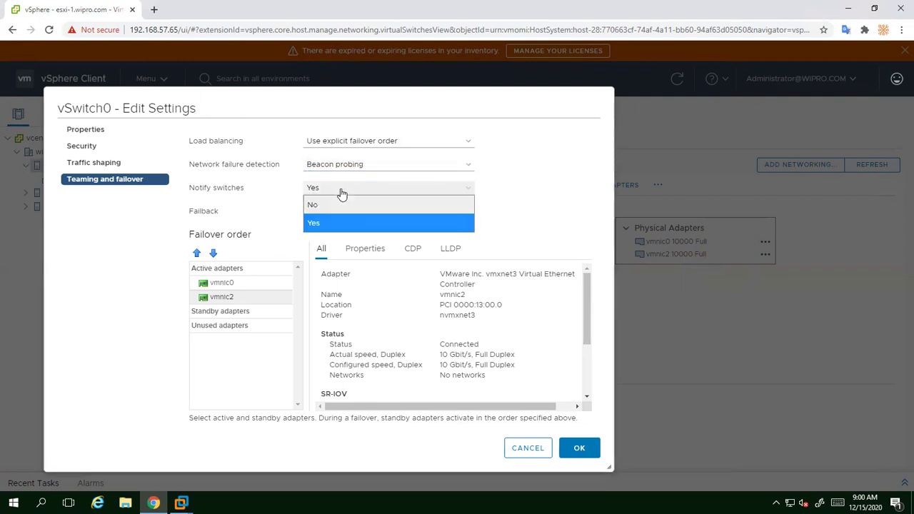
pyautogui.click(199, 208)
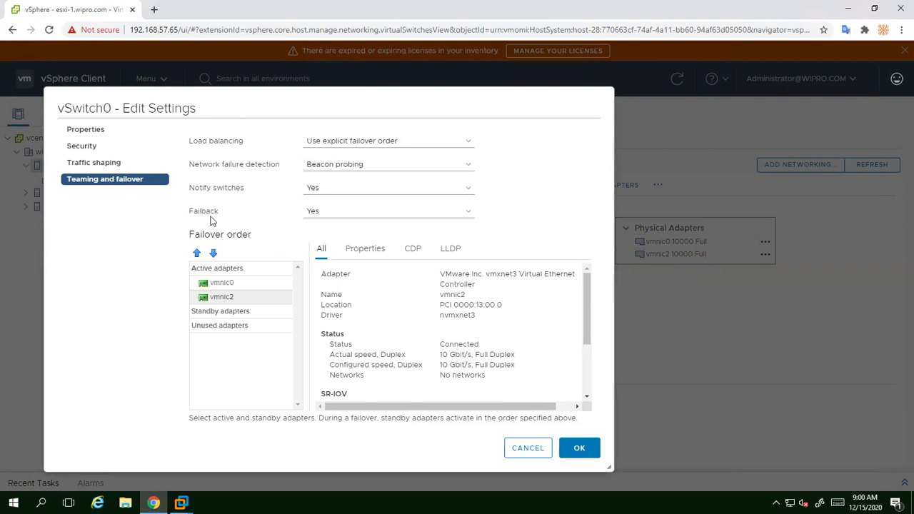
pyautogui.click(327, 216)
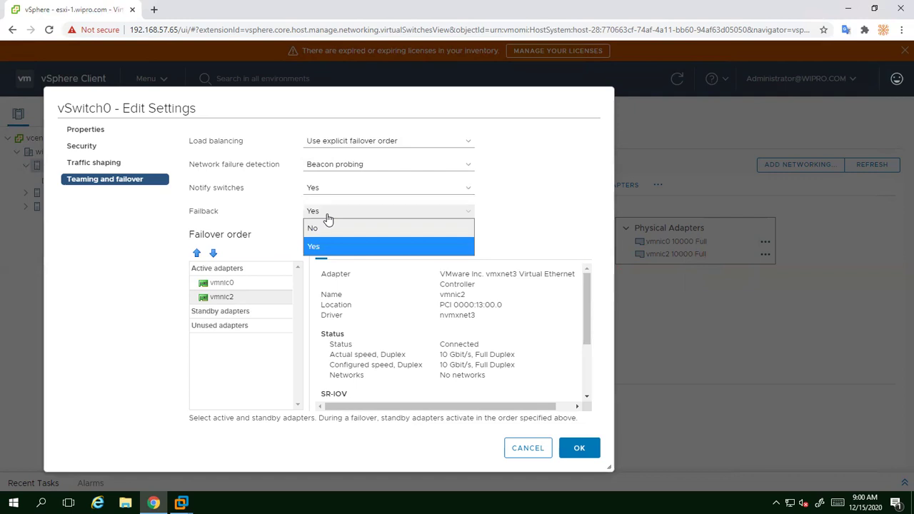
pyautogui.click(20, 247)
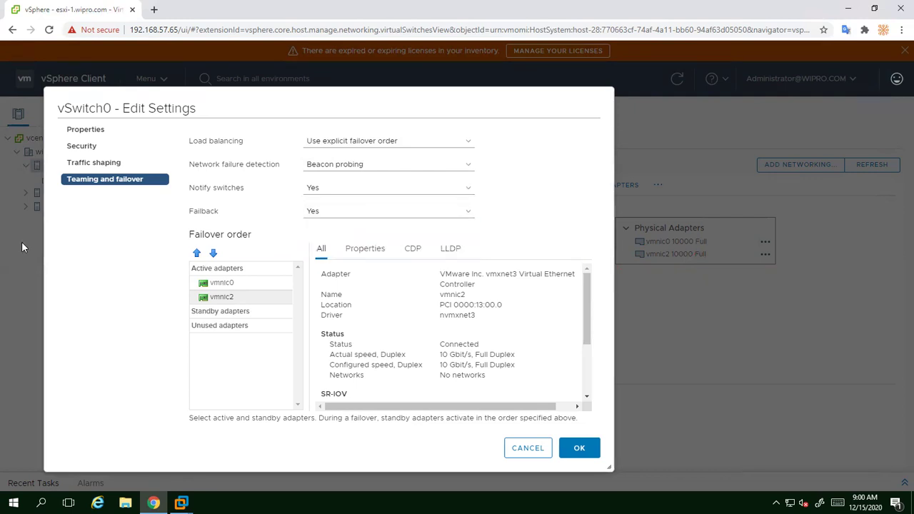
# - Try vmnic2 as a standby adapter in vSwitch0's failover order with failback set to No
pyautogui.click(205, 298)
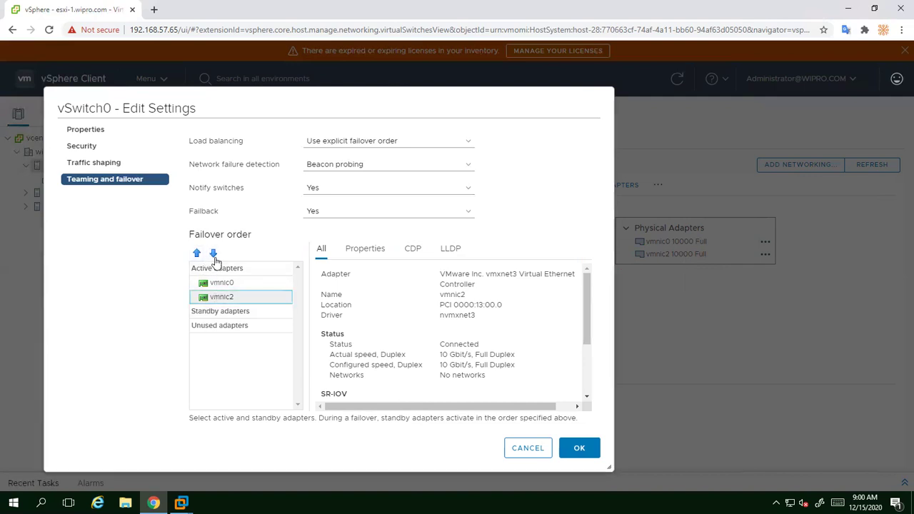
pyautogui.click(212, 254)
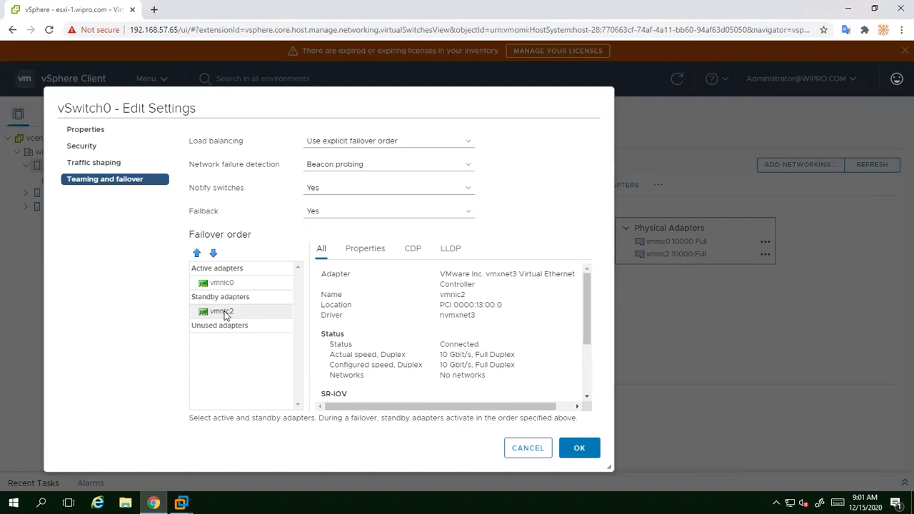
pyautogui.click(316, 213)
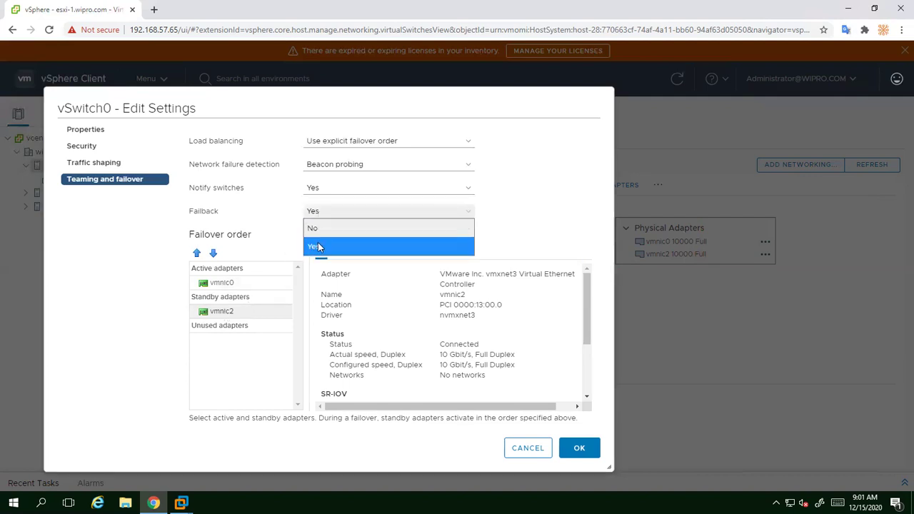
pyautogui.click(317, 230)
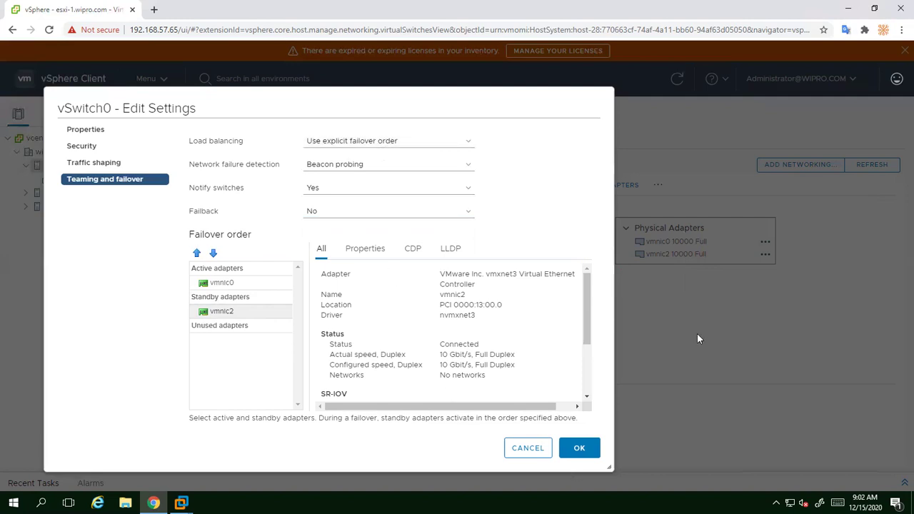
# - Review vSwitch0's load balancing options once more, then close its settings without saving
pyautogui.click(389, 146)
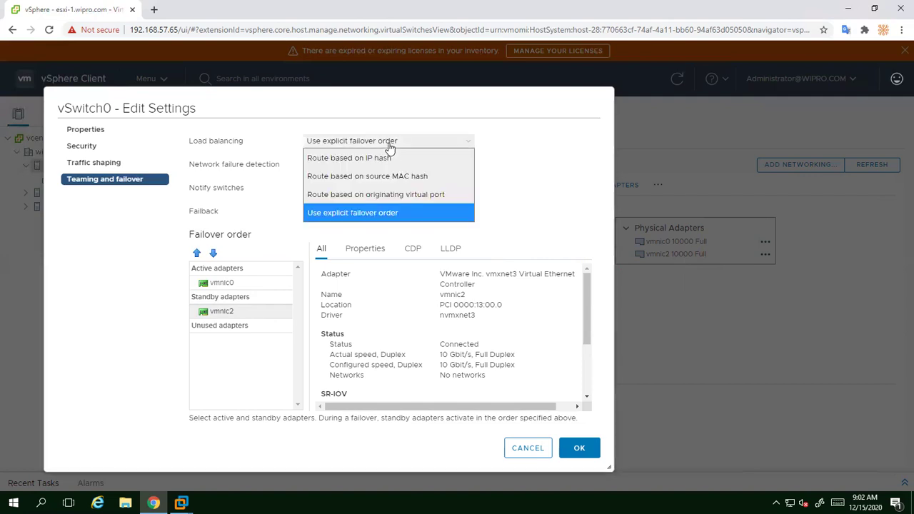
pyautogui.click(766, 388)
pyautogui.click(528, 450)
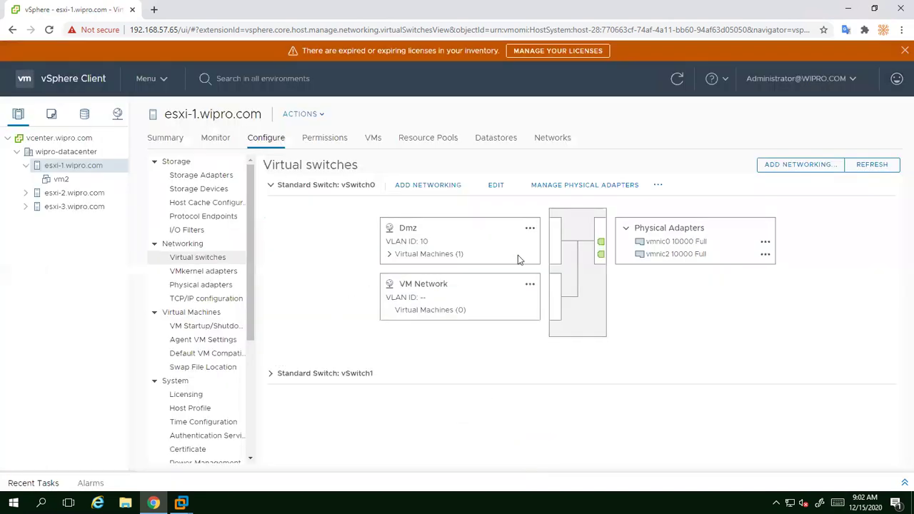